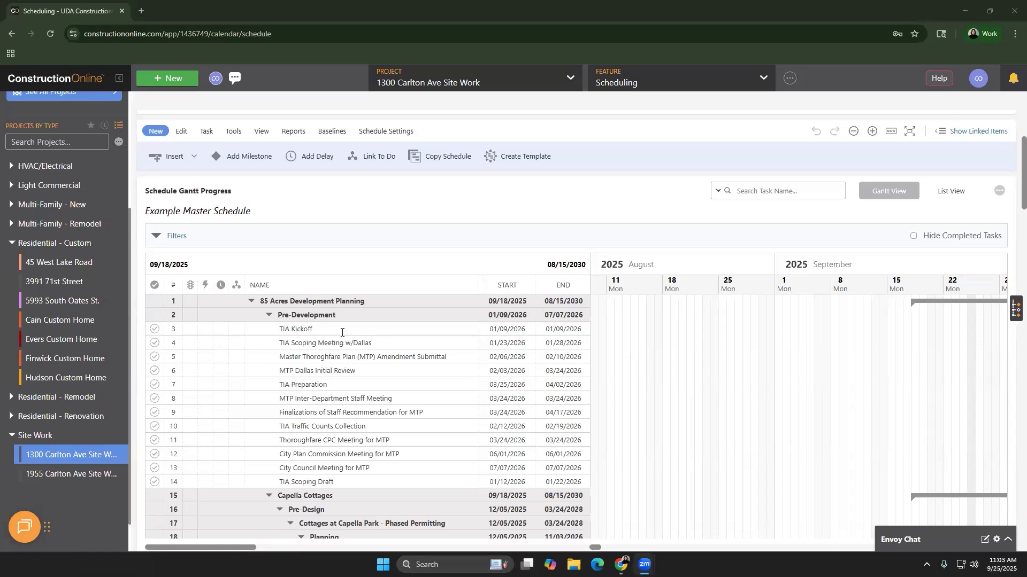
Open the TIA Kickoff task (01/09/2026, 1 day, Electrical) in the task editor
right_click(342, 332)
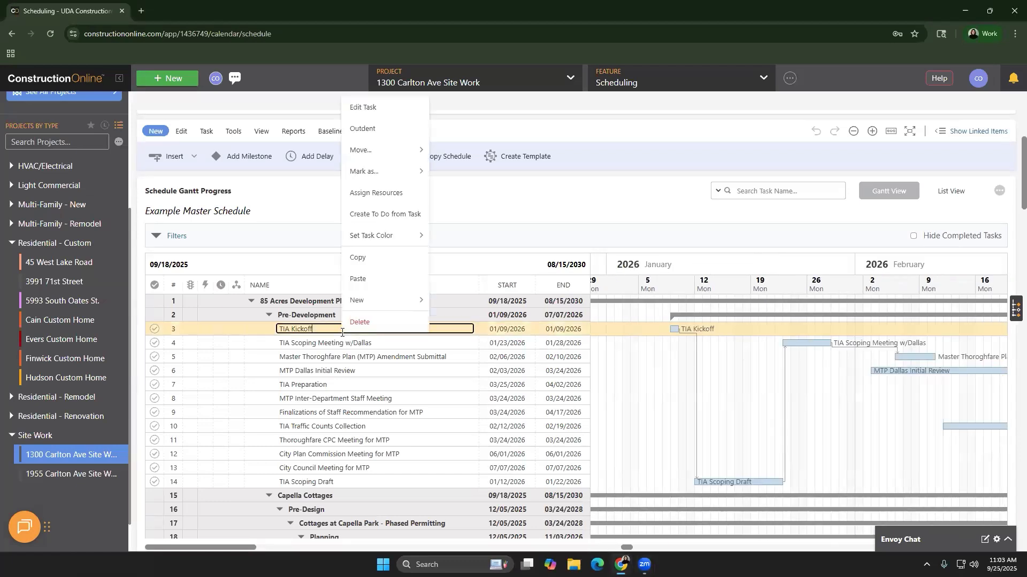
click(371, 108)
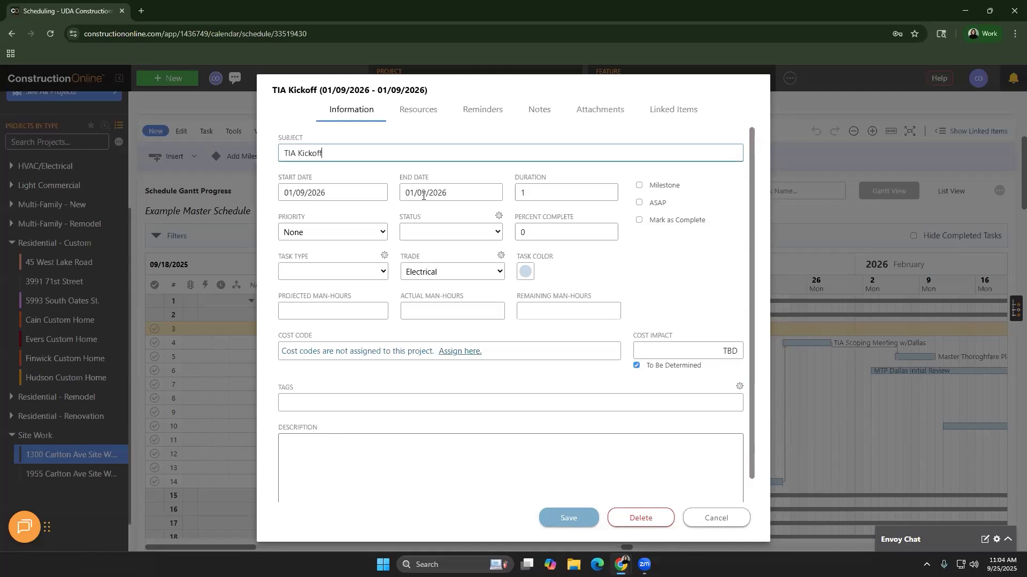
click(425, 233)
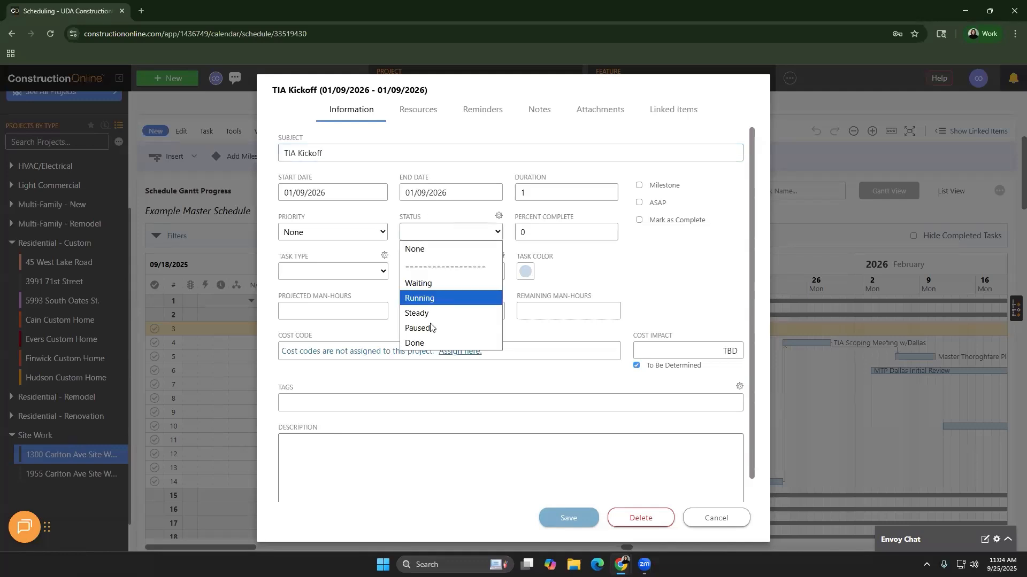
click(310, 272)
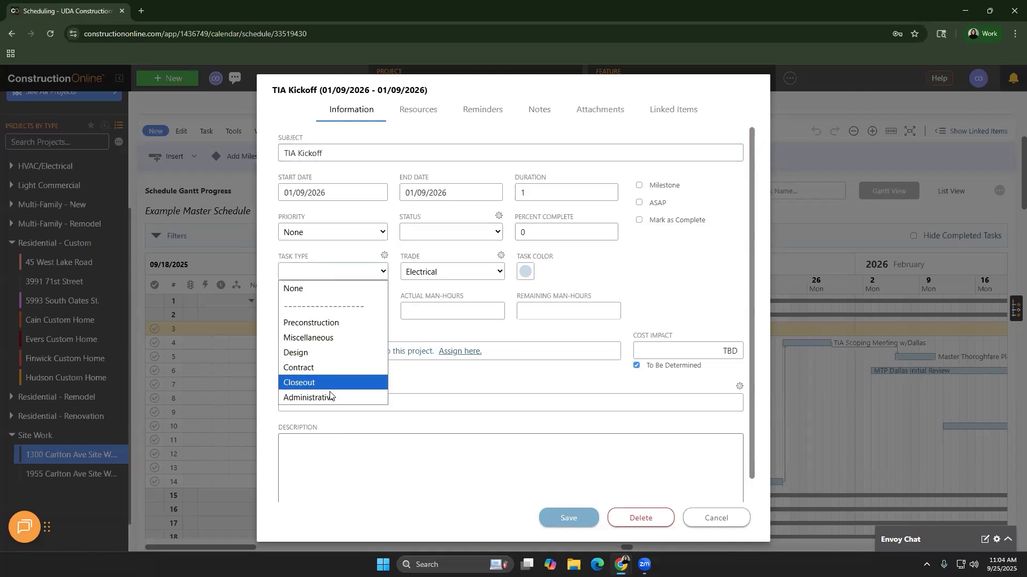
click(440, 334)
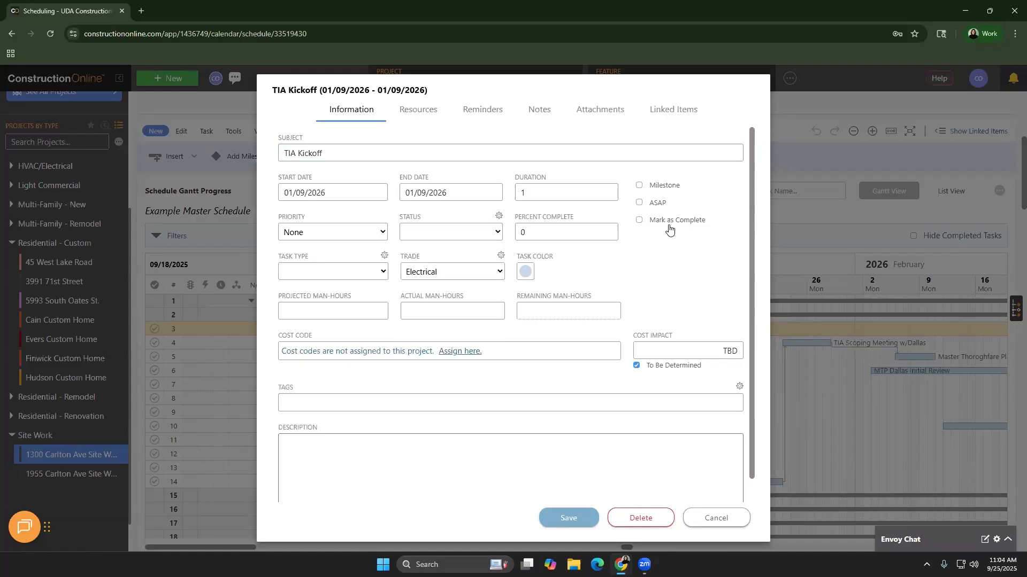
click(495, 274)
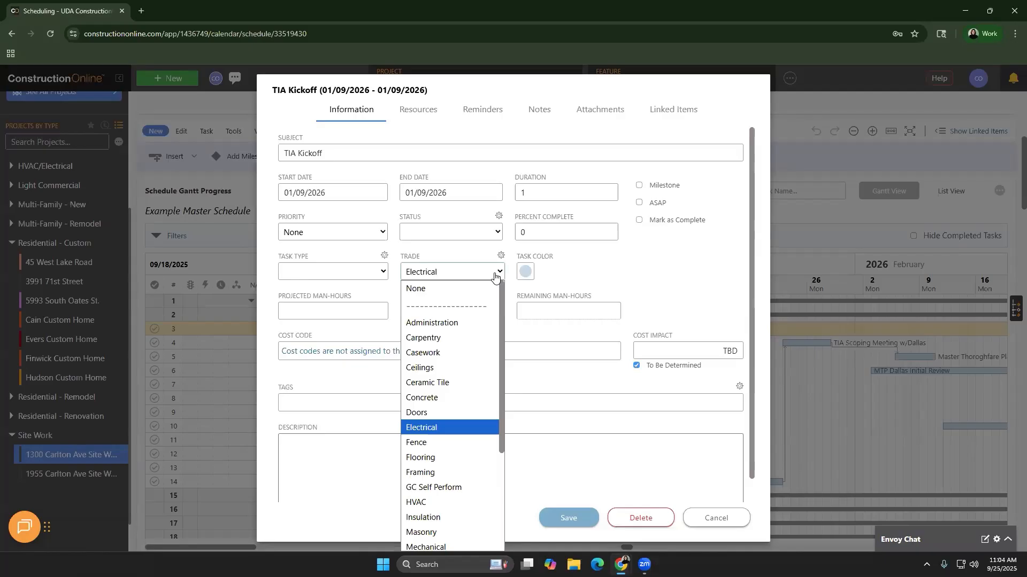
click(529, 342)
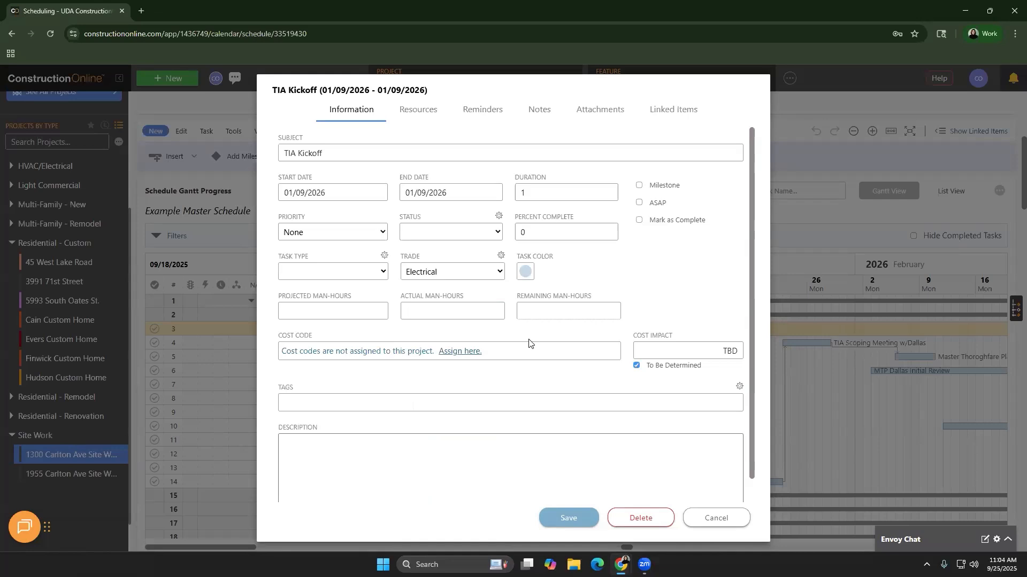
click(487, 241)
click(499, 217)
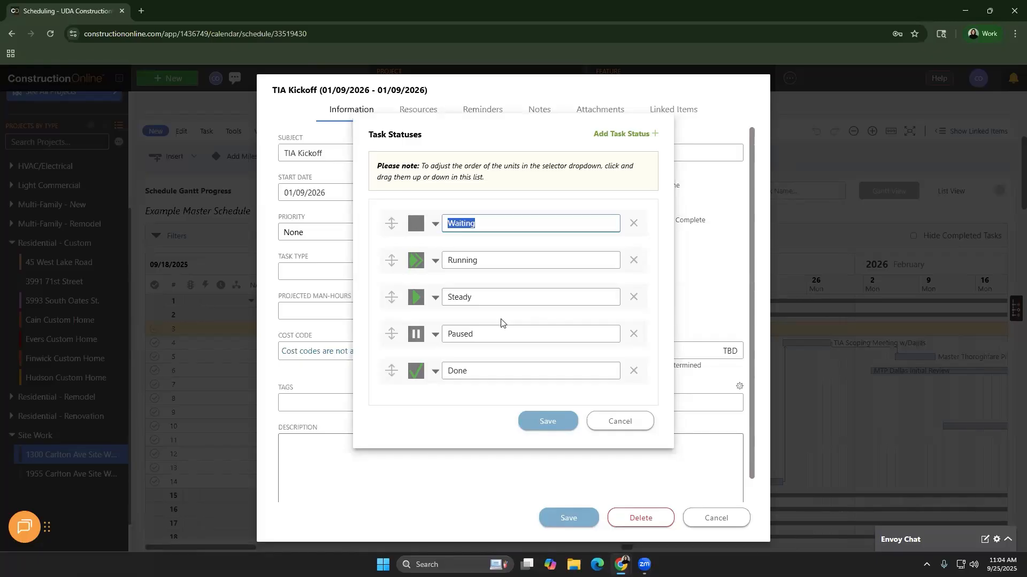
click(650, 424)
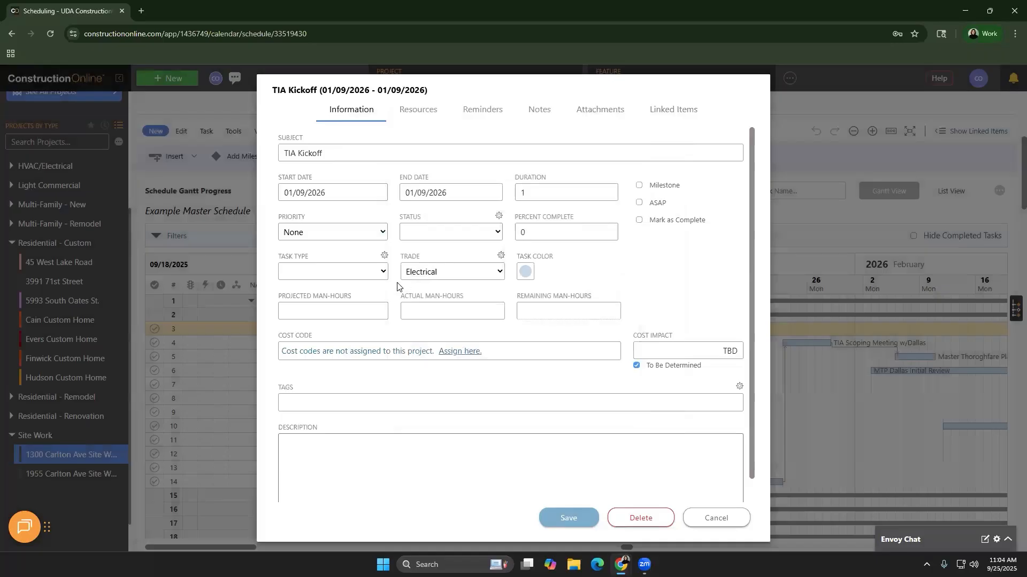
click(376, 273)
click(449, 274)
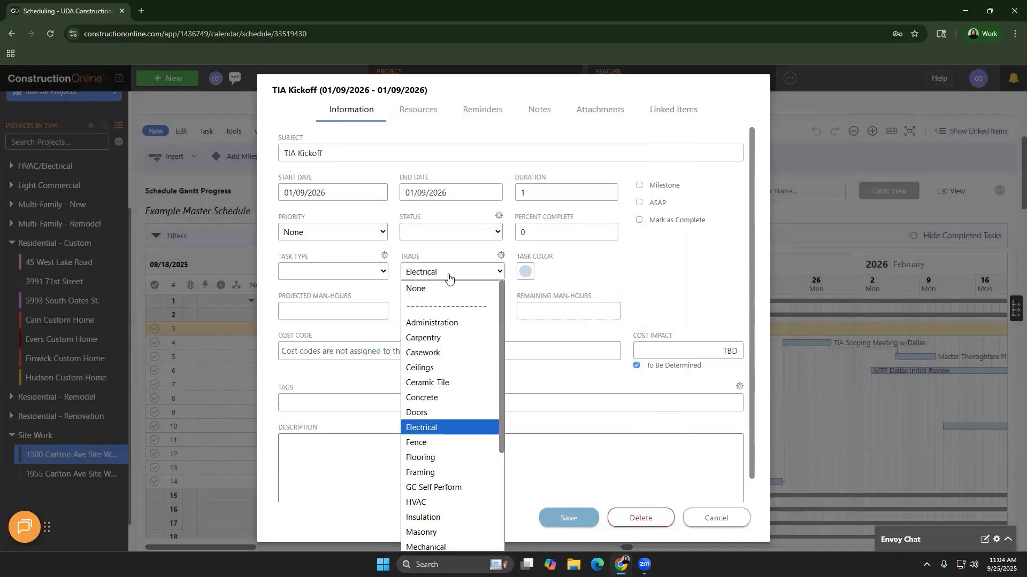
click(436, 253)
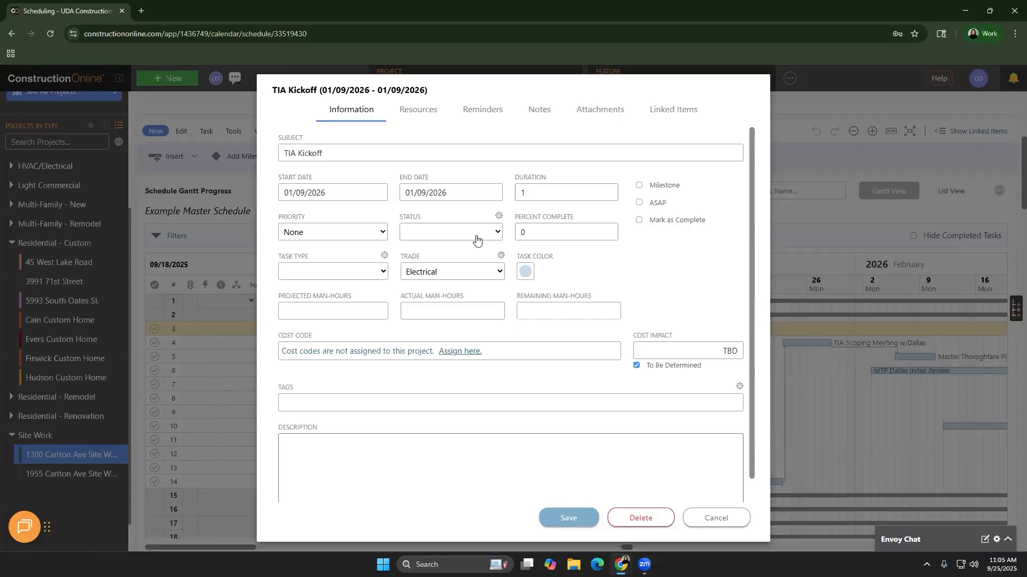
Set TIA Kickoff's task colour to orange and view its Resources tab, currently with none assigned
click(530, 275)
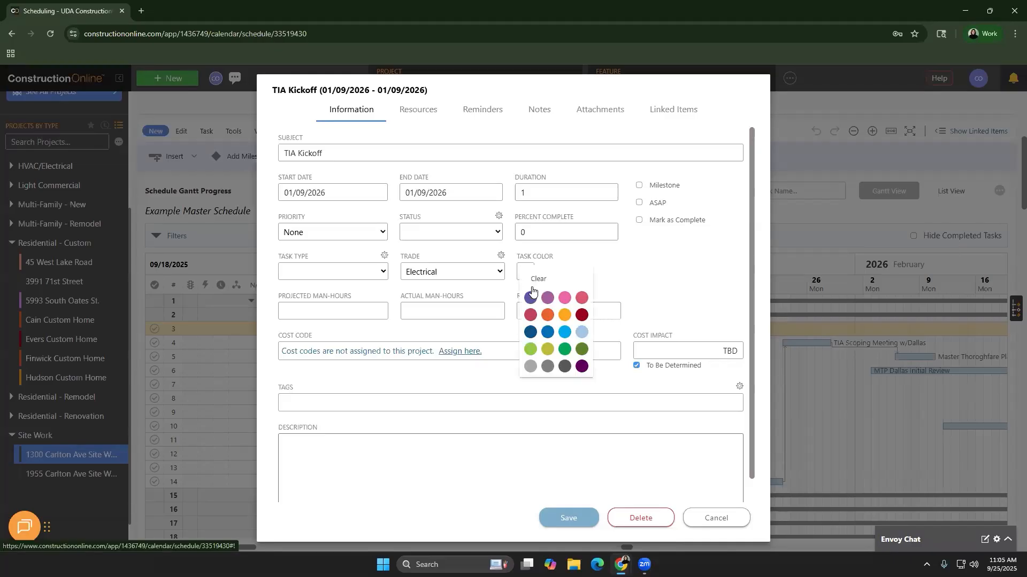
click(550, 320)
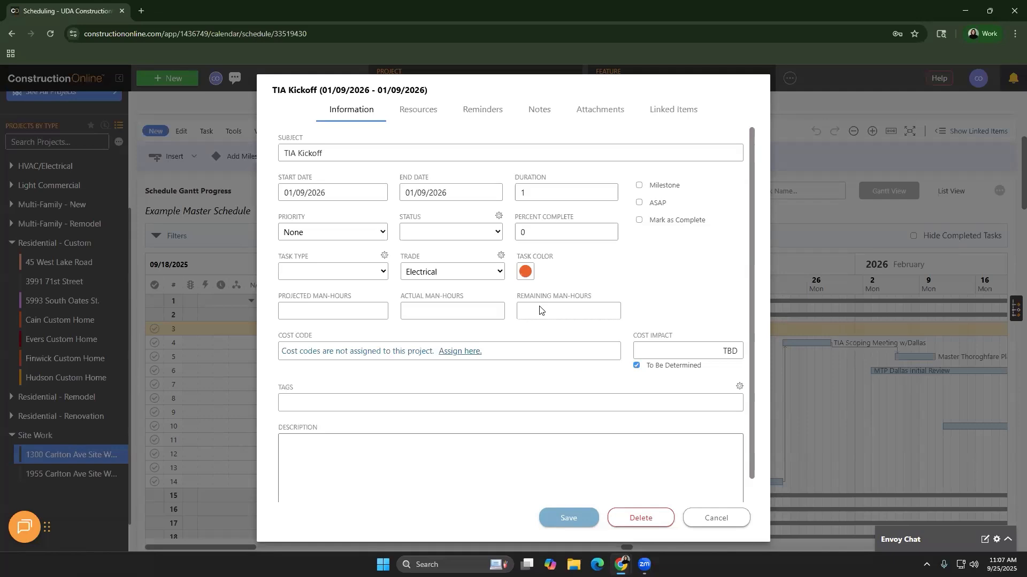
click(435, 120)
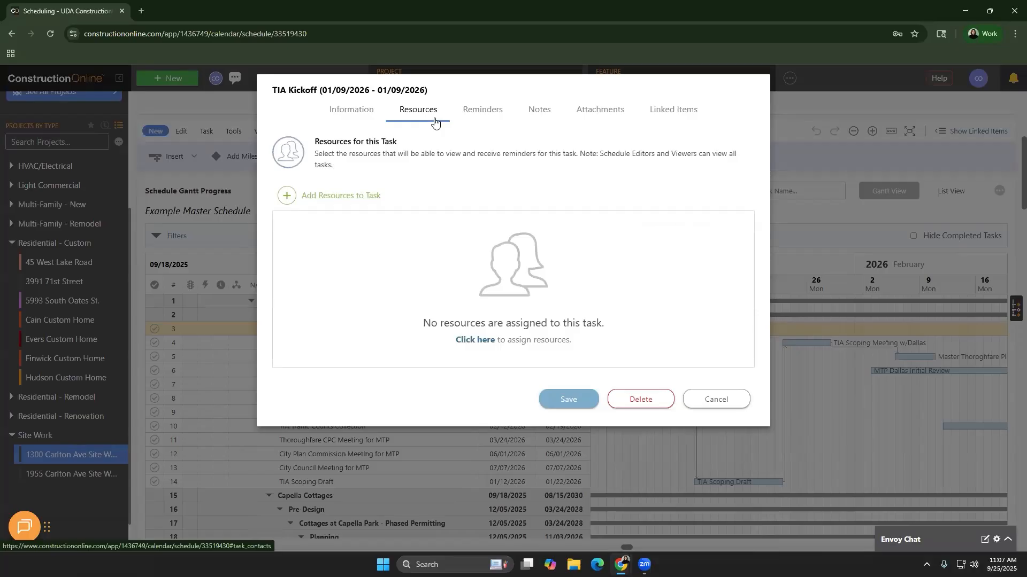
Assign three contacts as resources on TIA Kickoff, swapping one selection, and save
click(329, 208)
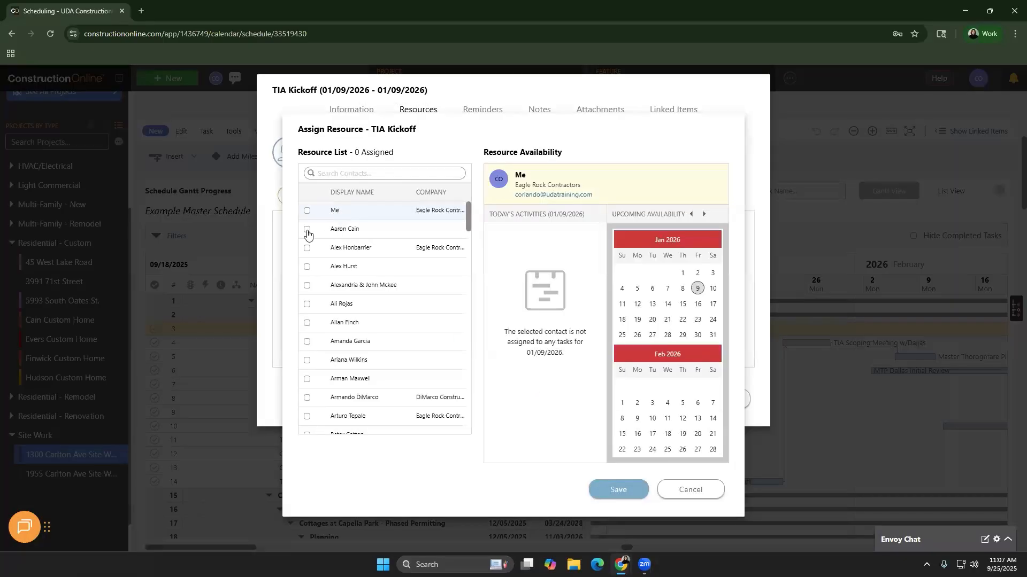
click(308, 233)
click(307, 268)
click(307, 304)
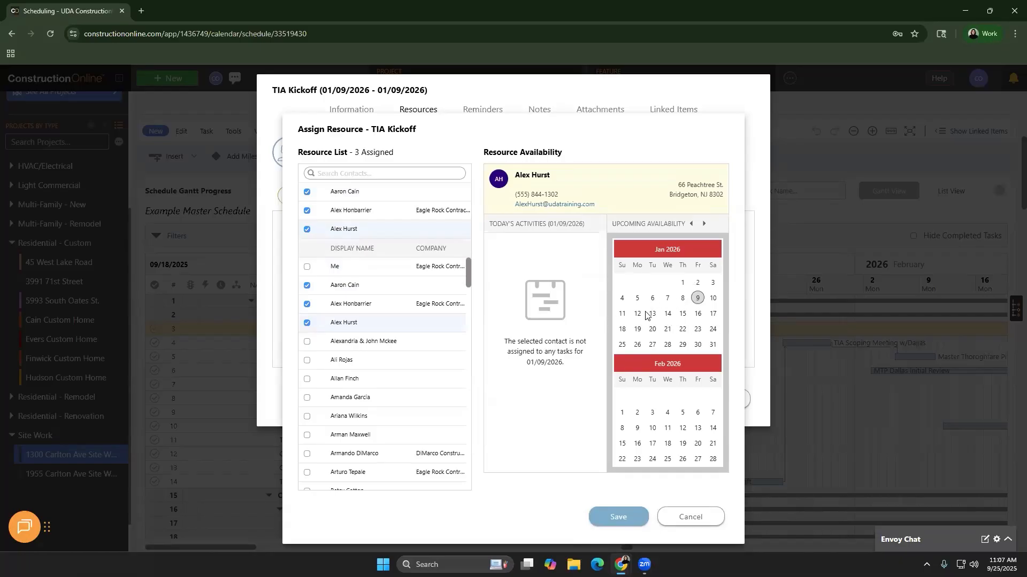
click(350, 313)
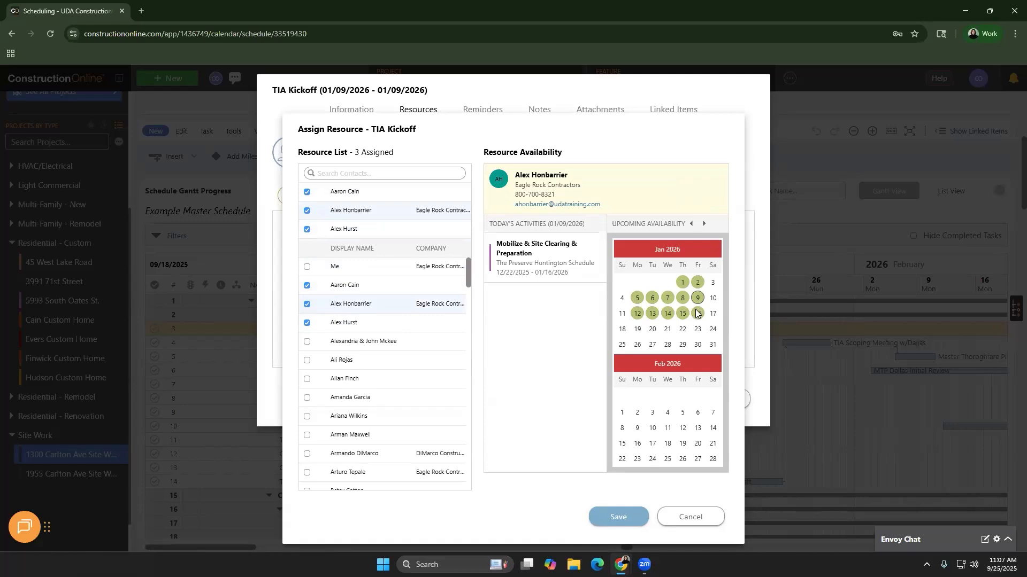
click(308, 304)
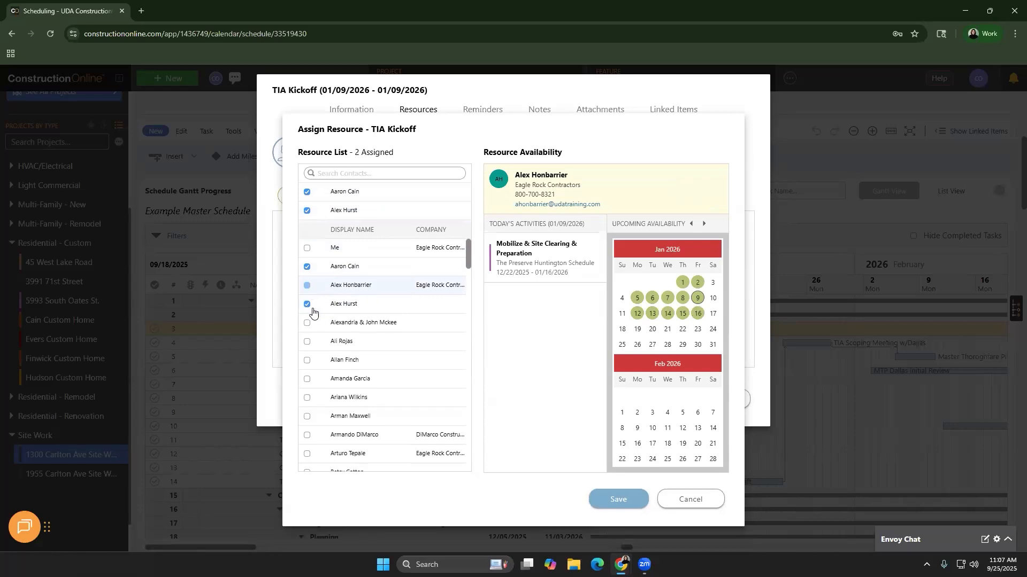
click(307, 342)
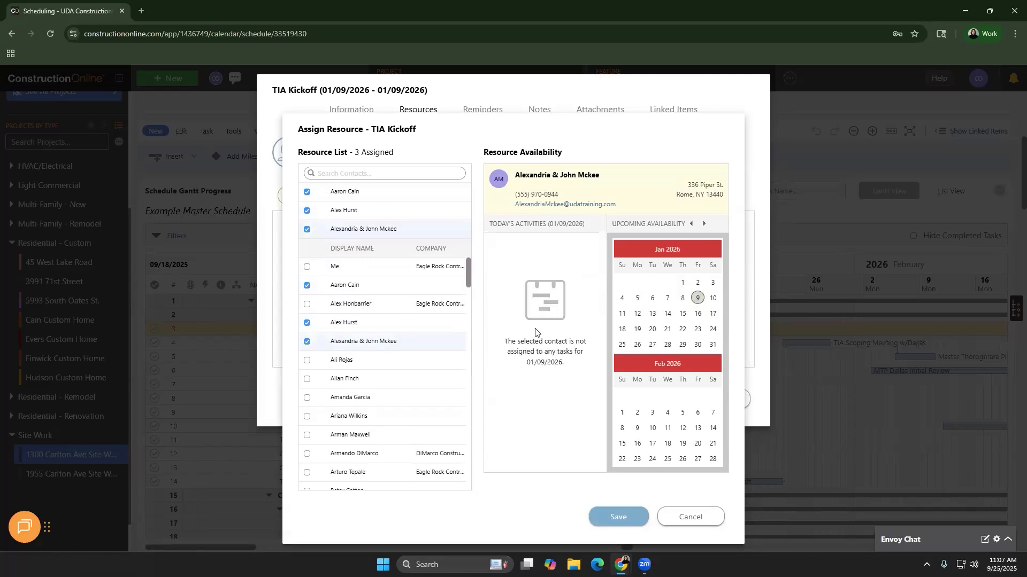
click(307, 341)
click(307, 342)
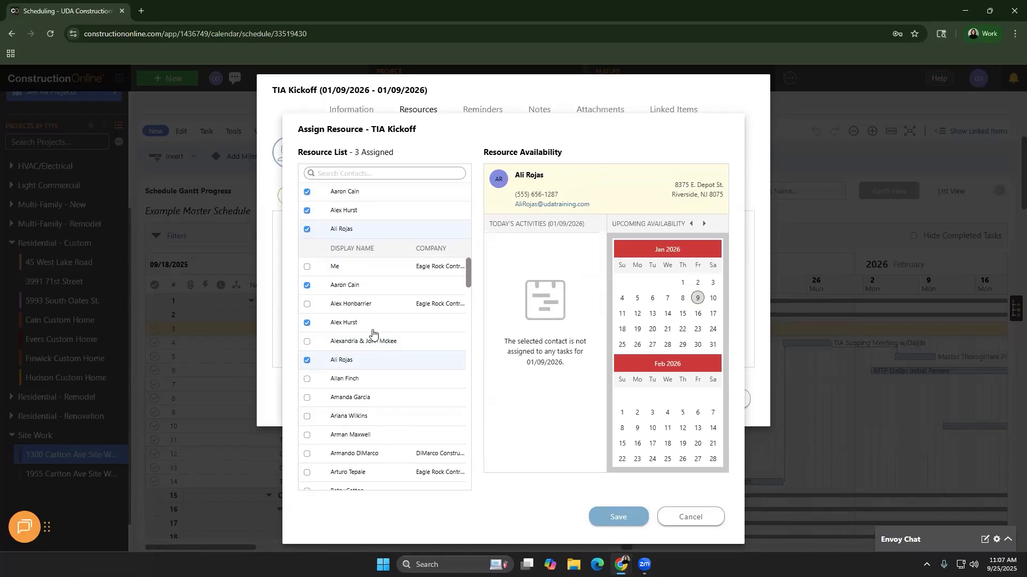
click(613, 516)
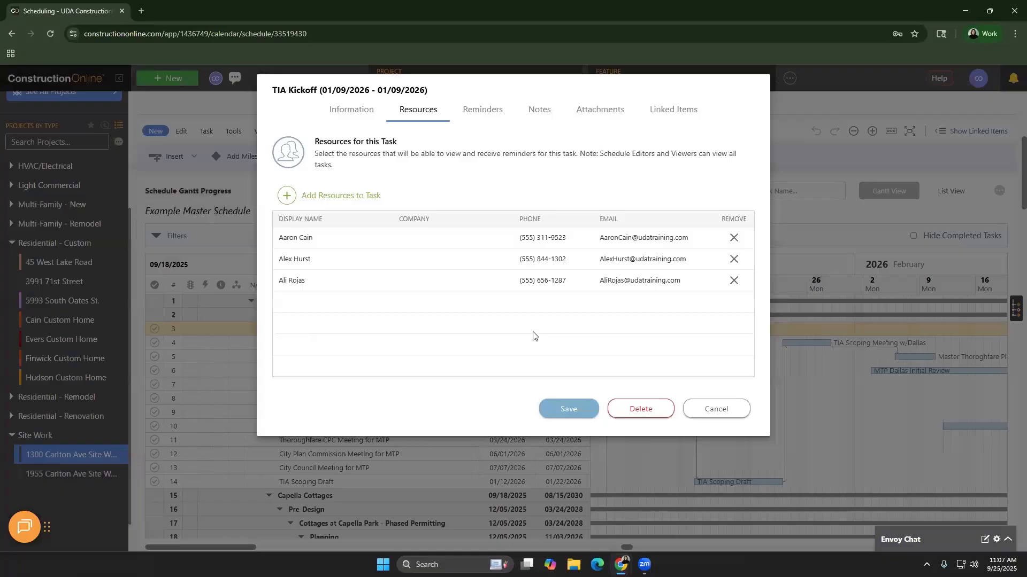
Close the task editor and set the Pre-Development group's task colour to green
click(717, 409)
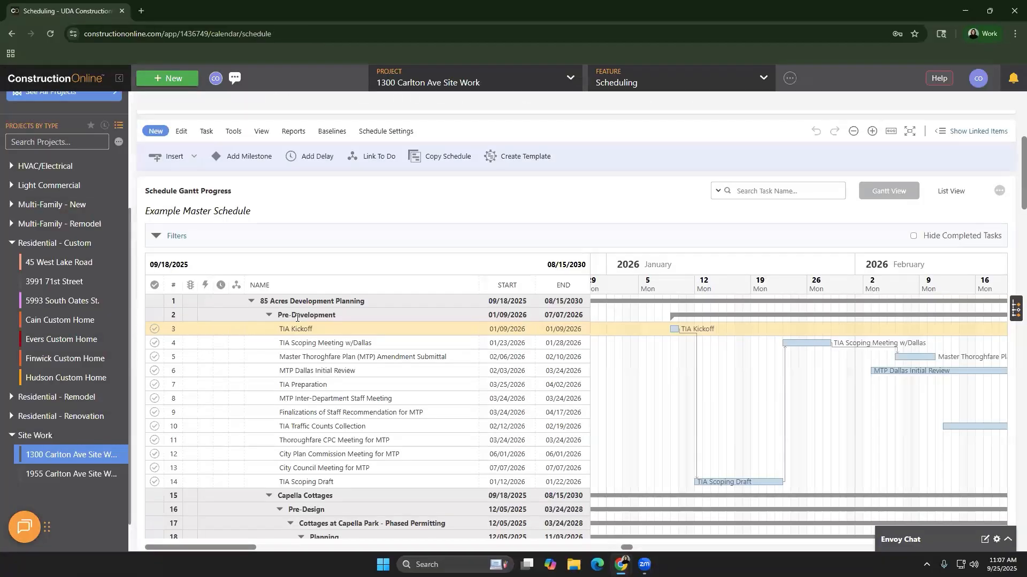
right_click(297, 323)
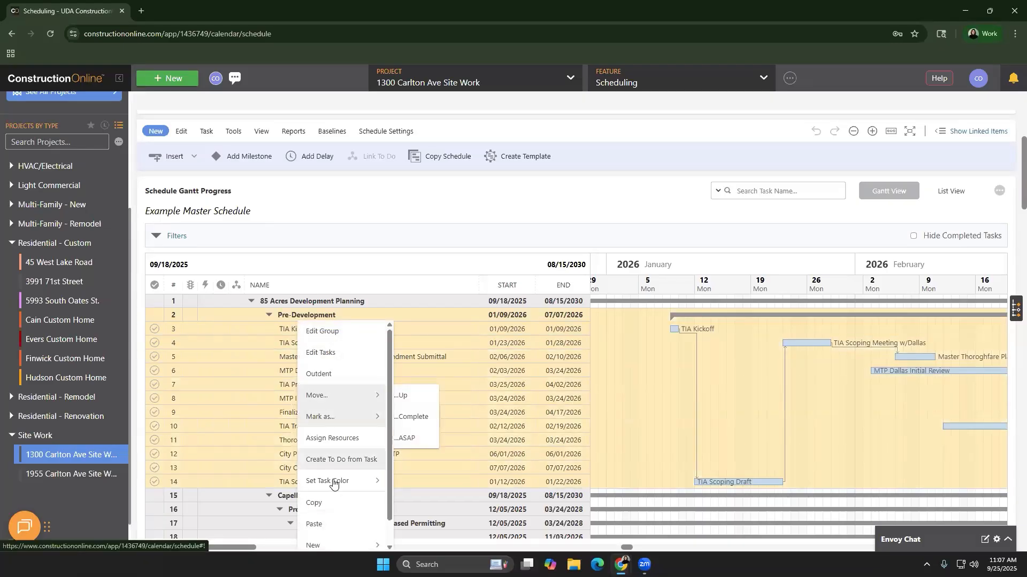
mouse_move(331, 482)
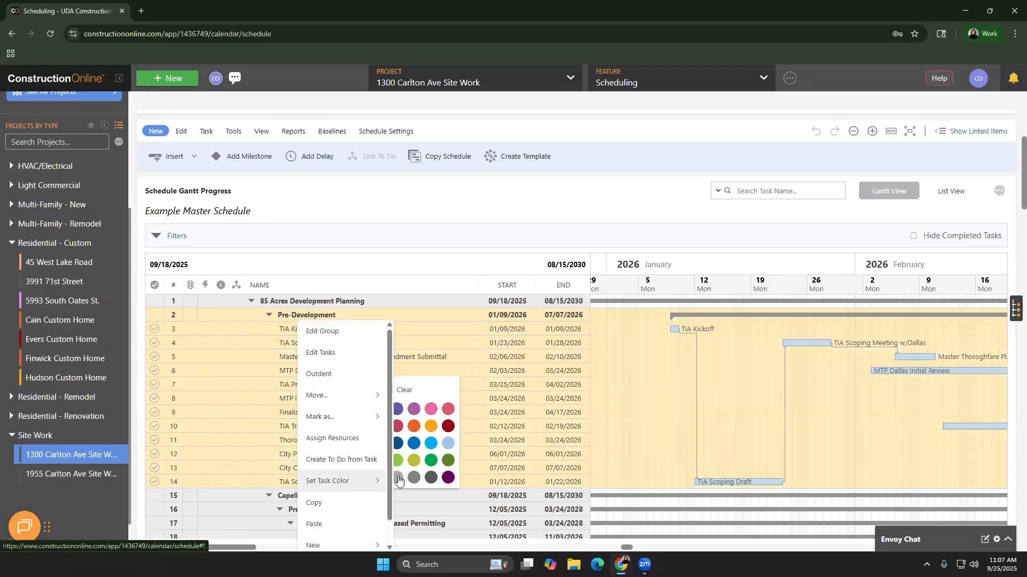
click(430, 467)
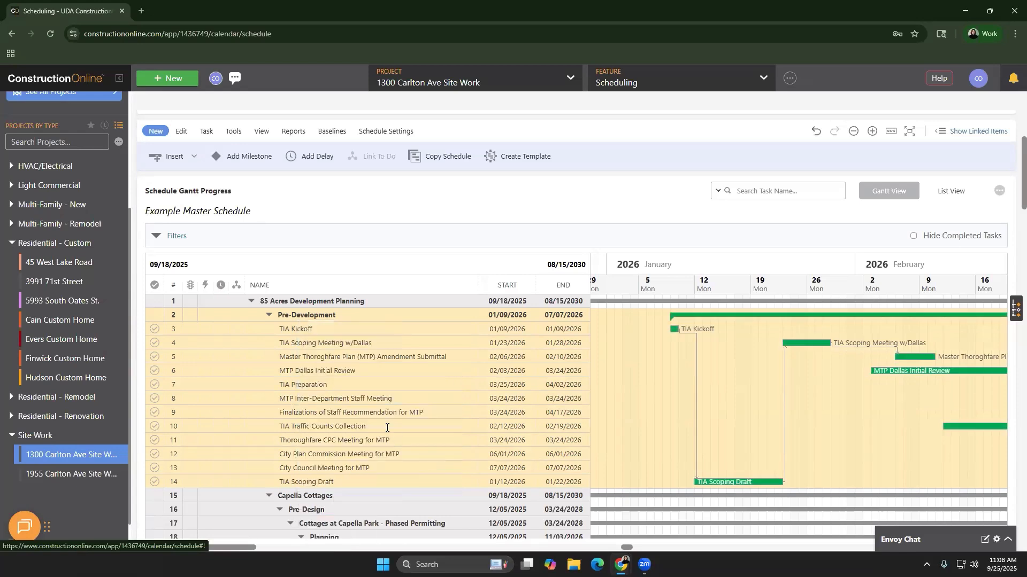
right_click(313, 320)
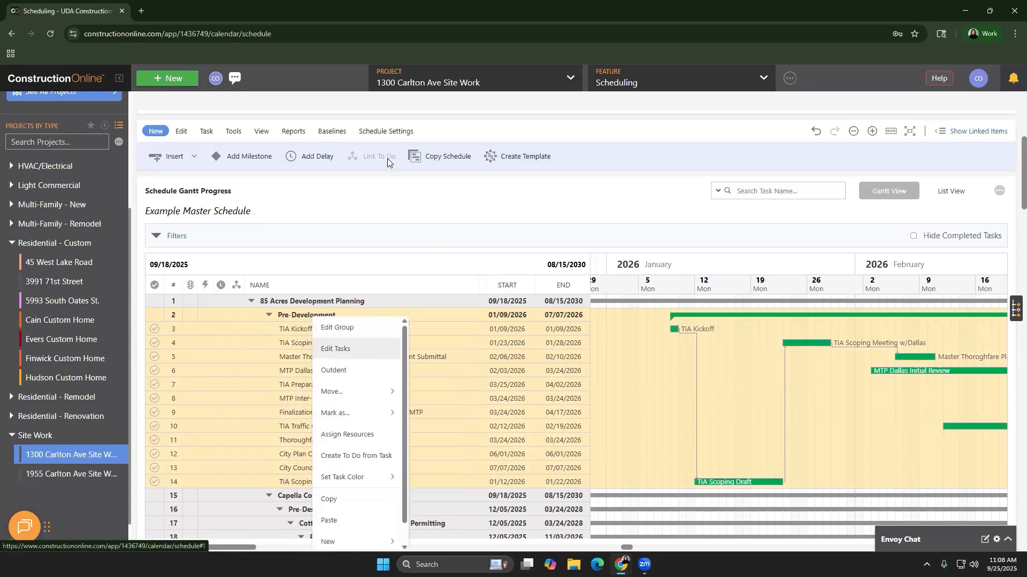
Open Edit Tasks for the Pre-Development group, review the editable properties, and cancel unchanged
click(337, 349)
click(384, 150)
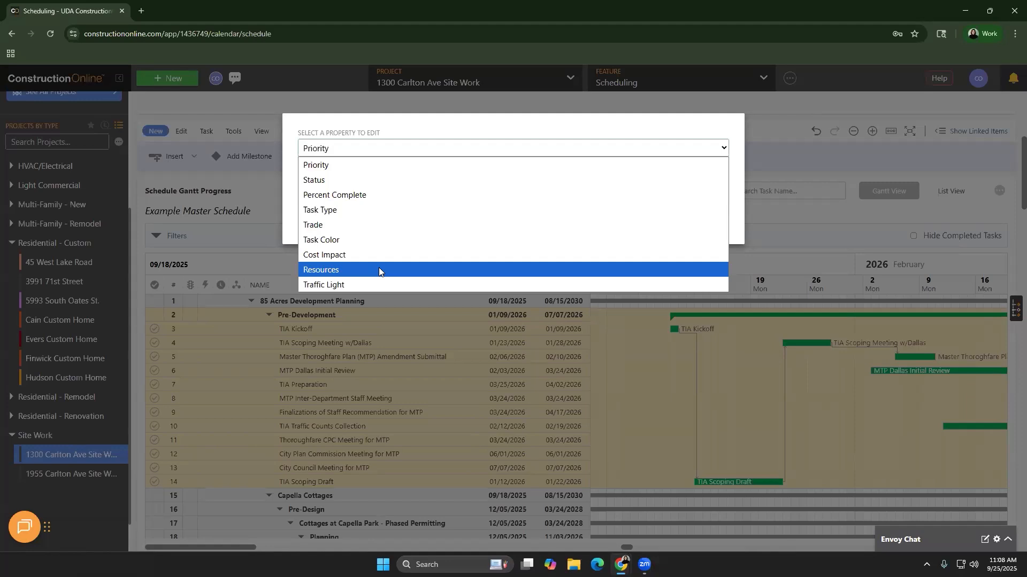
click(401, 134)
click(679, 219)
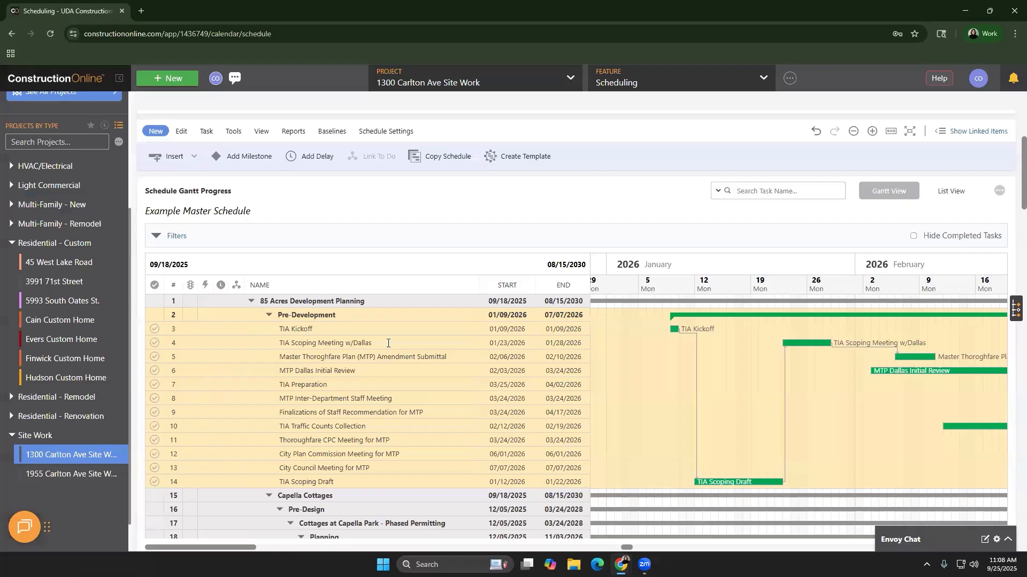
Open TIA Scoping Meeting w/Dallas (01/23/2026 to 01/28/2026, 4 days) in the task editor
click(388, 344)
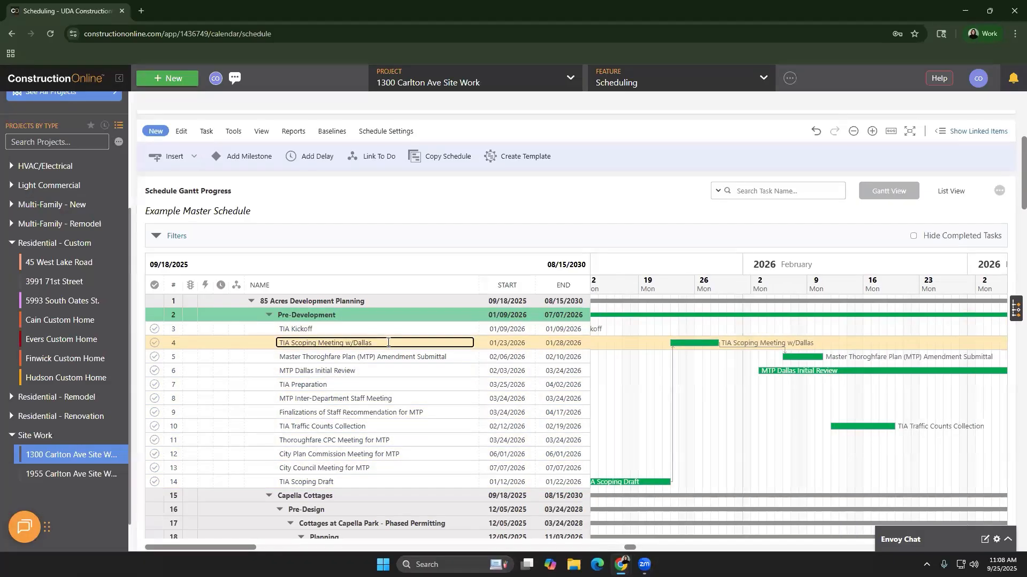
right_click(257, 351)
click(287, 107)
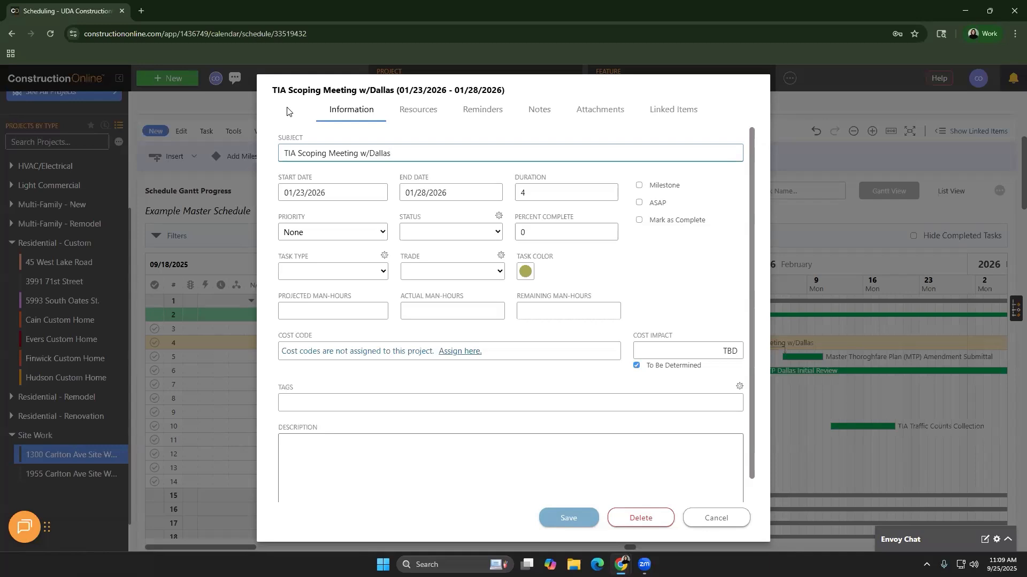
Switch the TIA Scoping Meeting w/Dallas editor to its Reminders tab
click(503, 110)
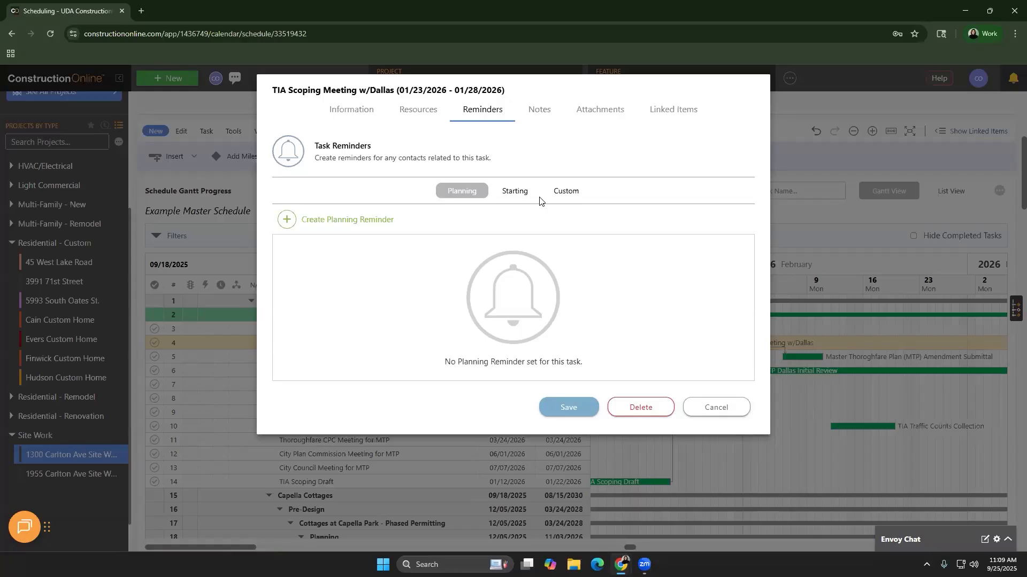
Add planning and starting reminders 10 days before start at 11:15 AM, then check Notes and Attachments
click(432, 228)
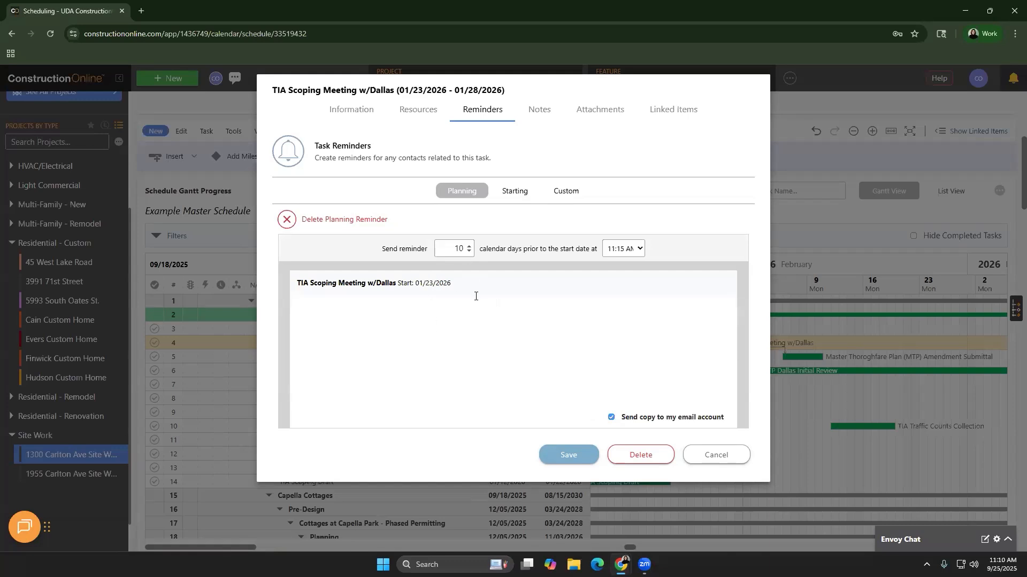
click(512, 192)
click(374, 220)
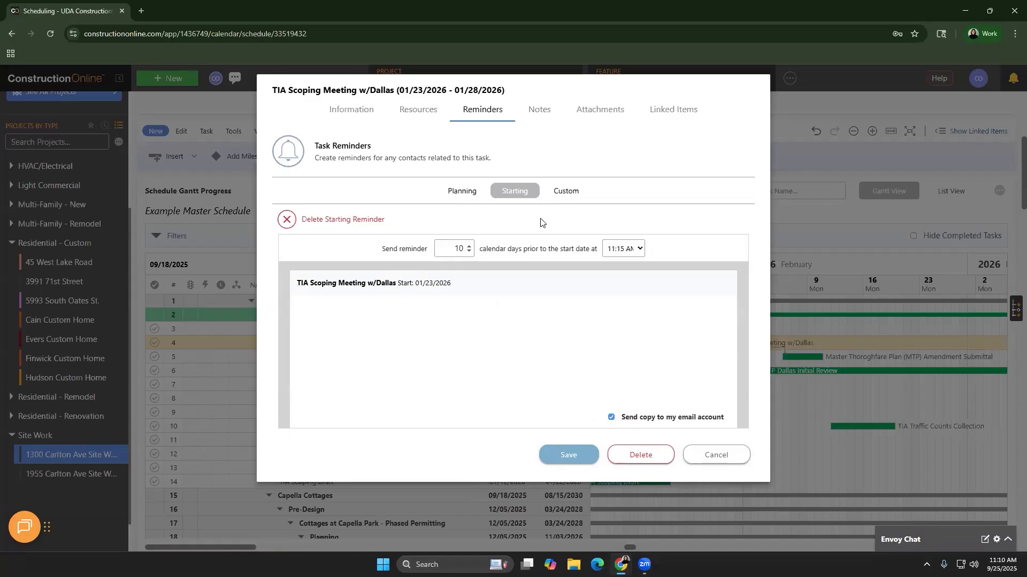
click(374, 310)
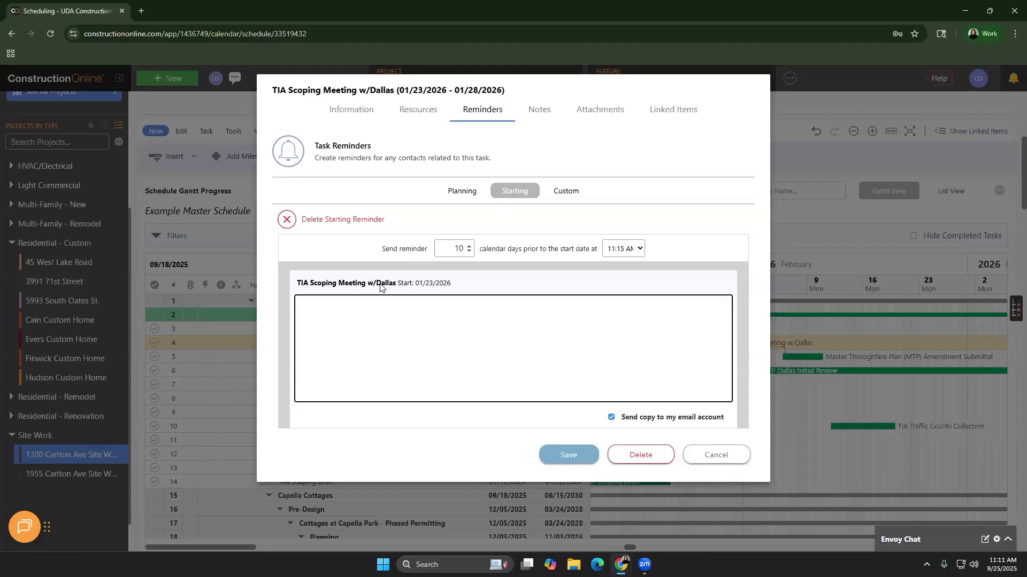
click(541, 110)
click(588, 106)
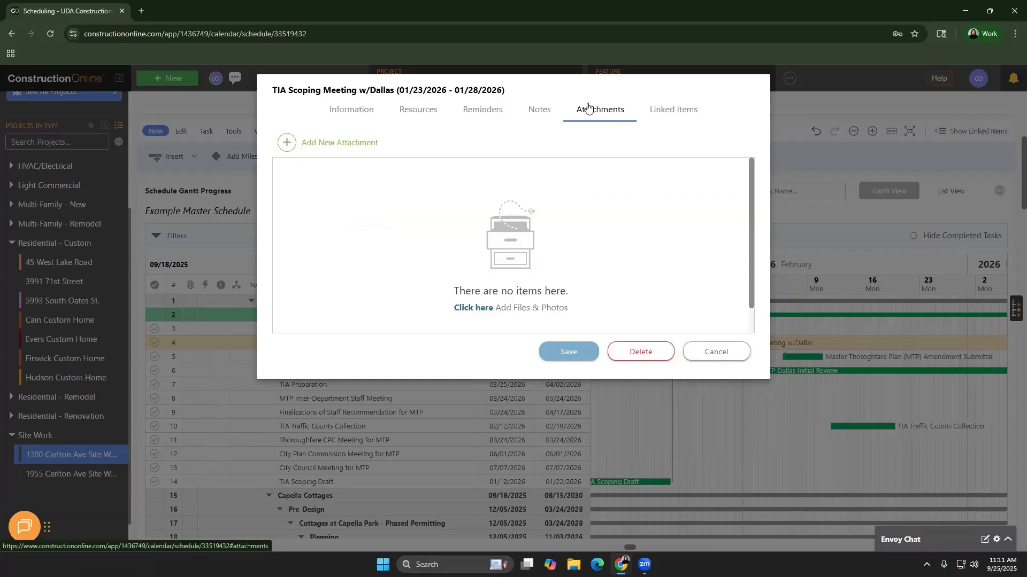
Return to the Notes tab and cancel the task editor without saving
click(540, 114)
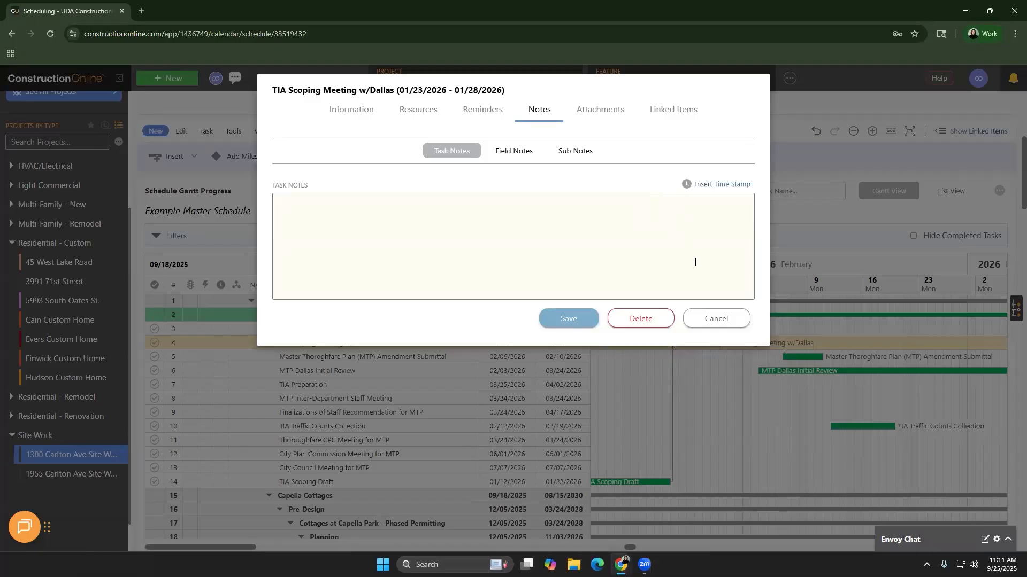
click(701, 310)
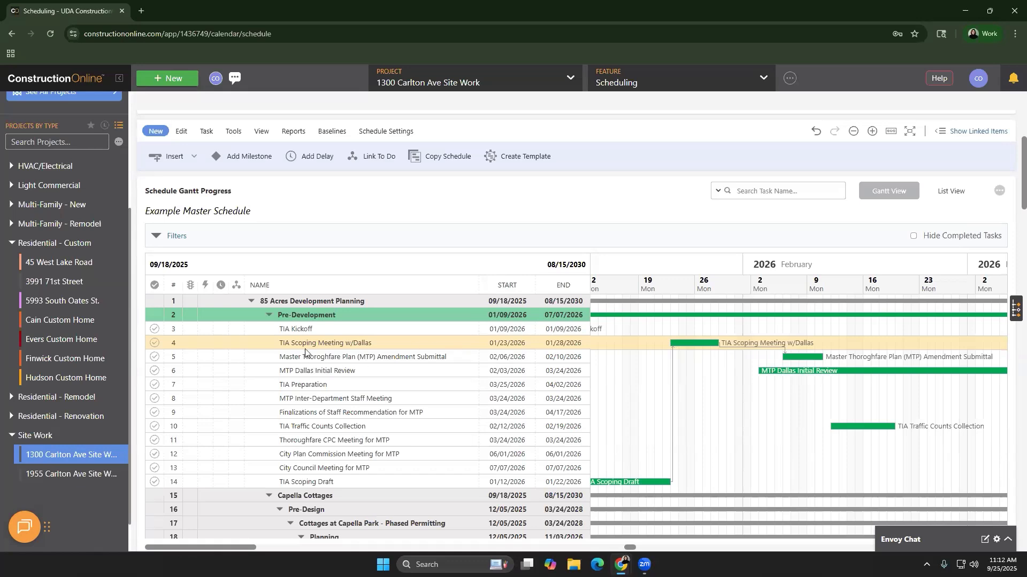
Change TIA Scoping Meeting w/Dallas's duration to 1 day, ending 01/23/2026
click(195, 158)
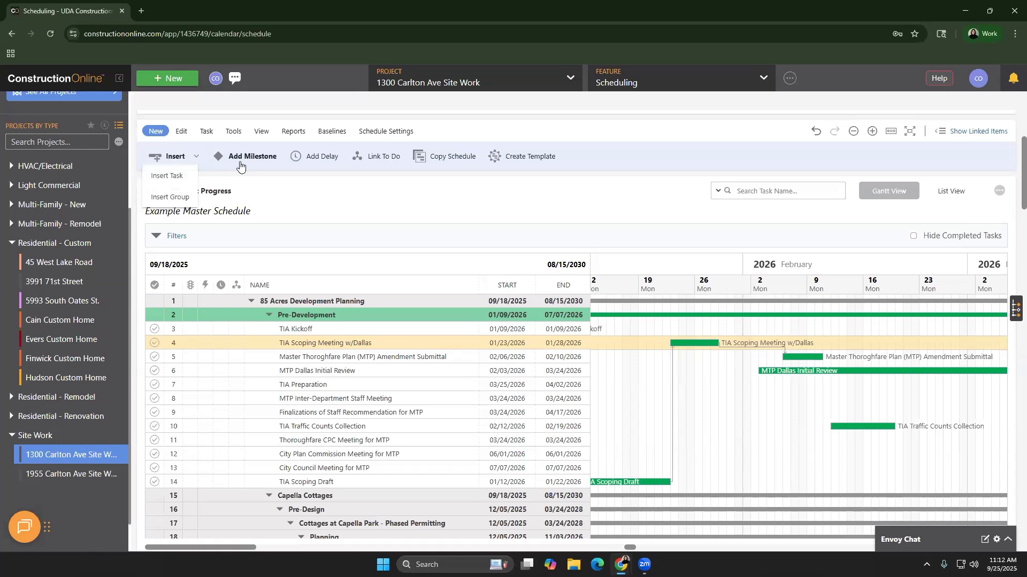
right_click(336, 339)
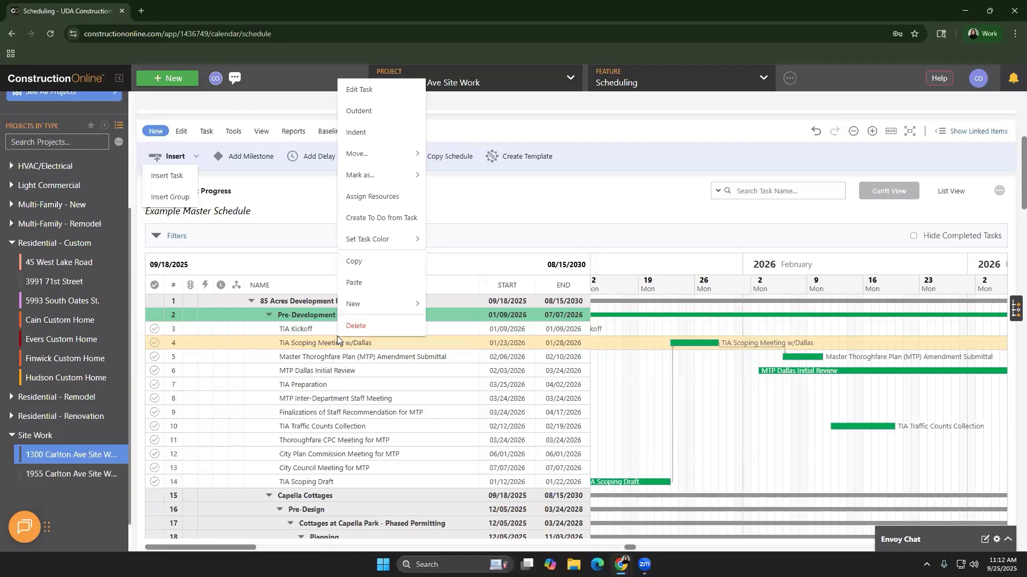
click(366, 92)
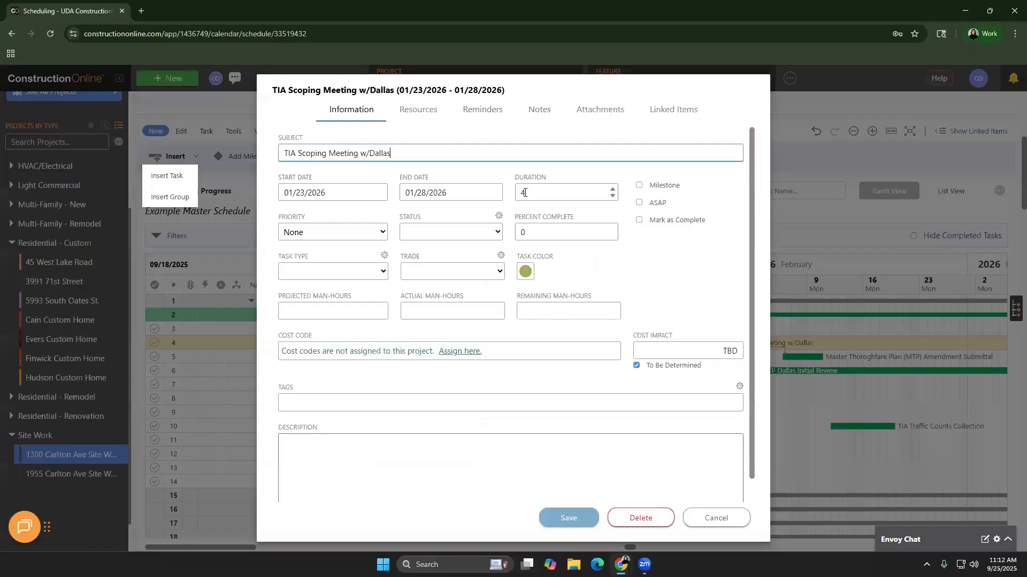
double_click(524, 193)
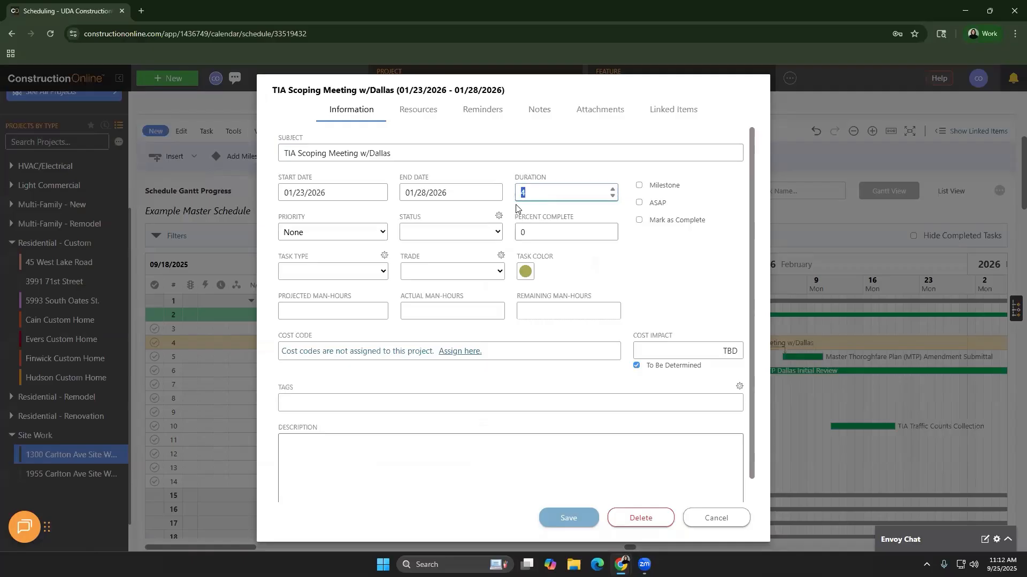
text(1)
key(Return)
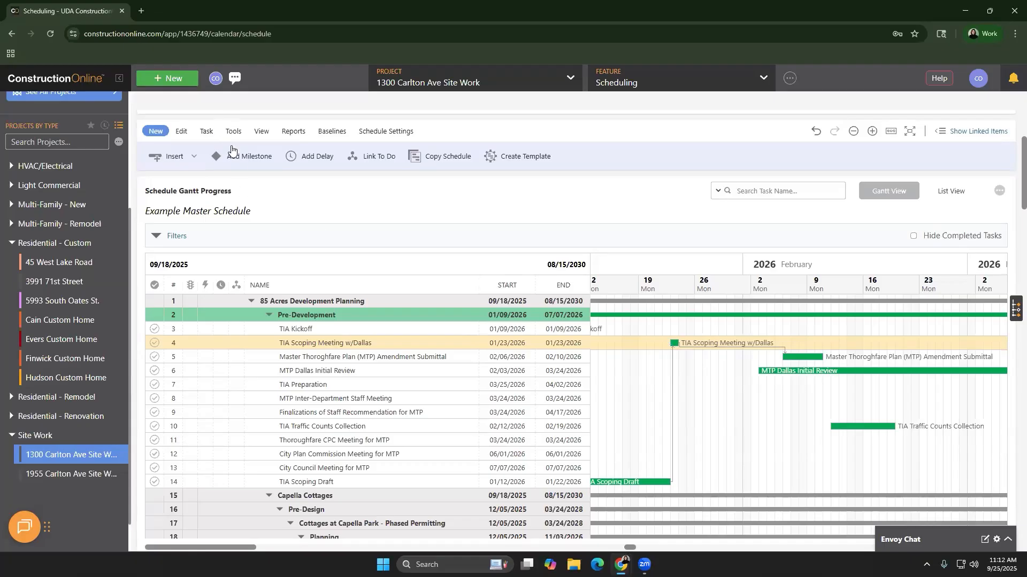
Insert a New milestone dated 01/23/2026 under TIA Scoping Meeting w/Dallas and delete the extra copy
double_click(238, 158)
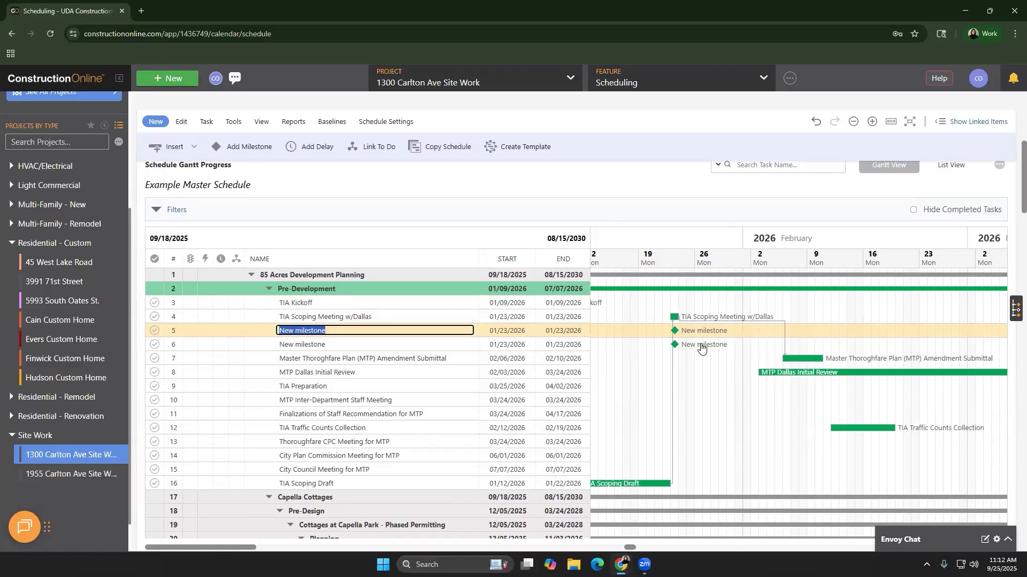
click(394, 349)
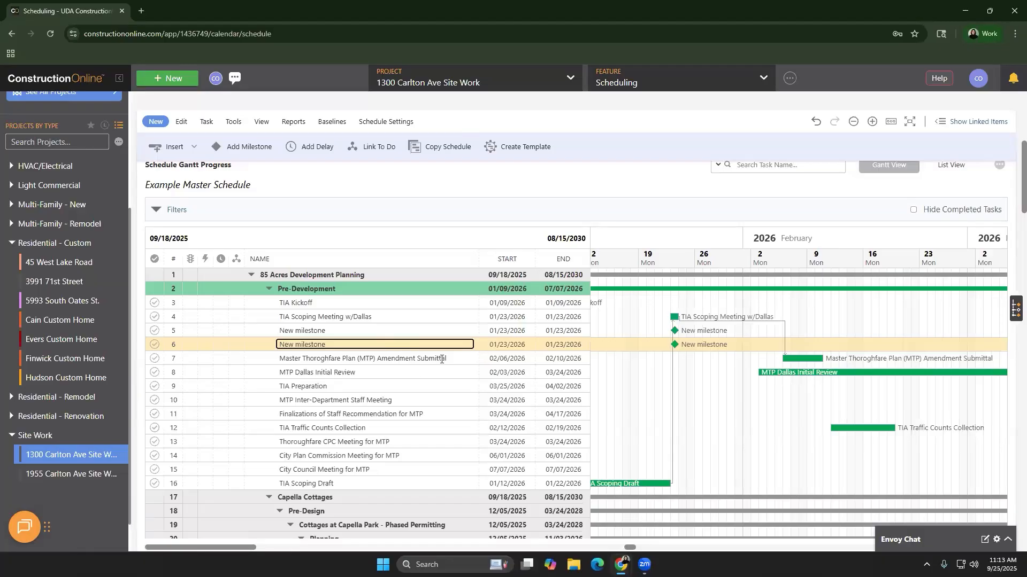
click(496, 343)
right_click(496, 344)
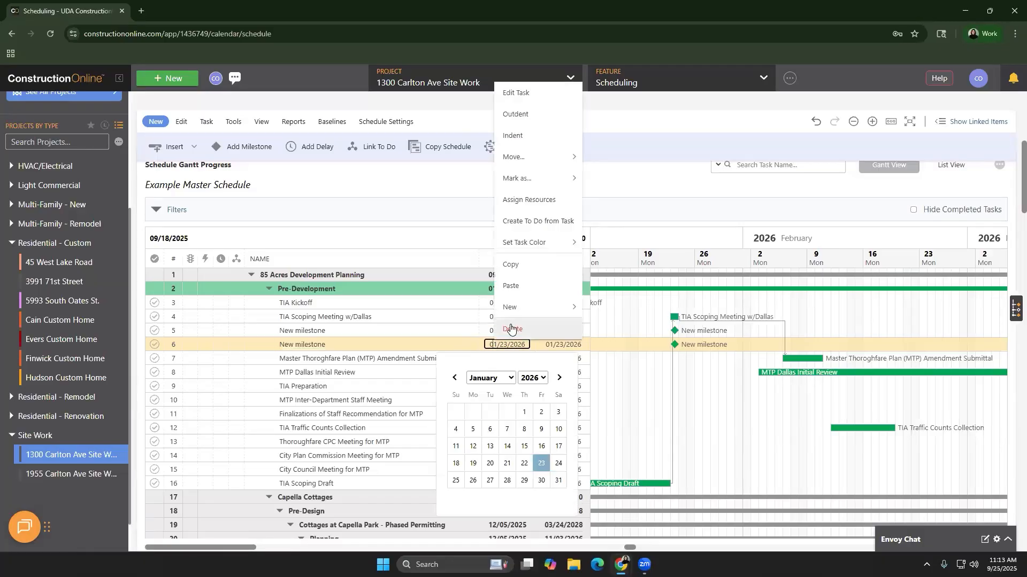
click(510, 329)
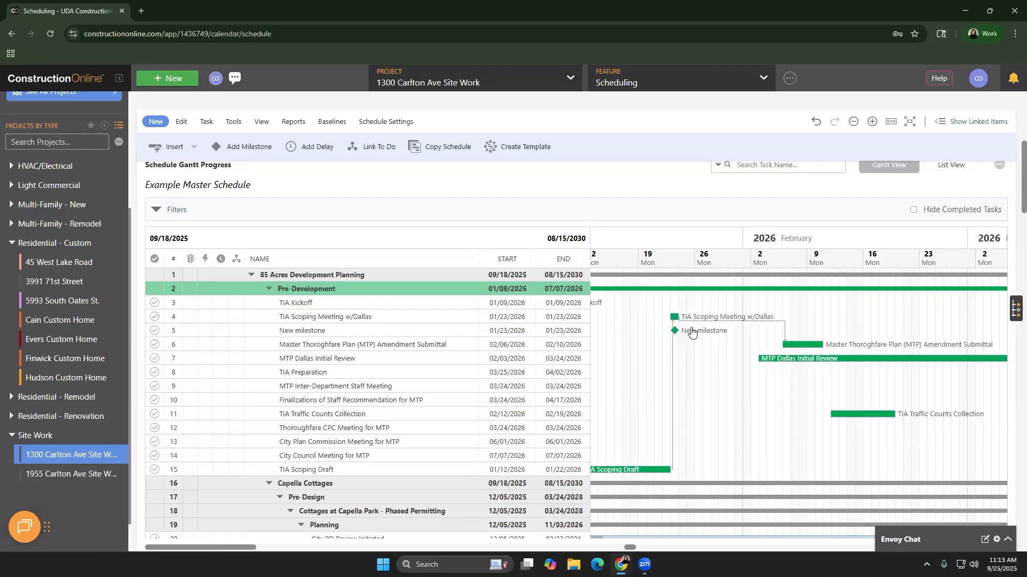
Check the 30-milestone timeline for New milestone on 01/23/2026, then close it
scroll(691, 332, up, 2)
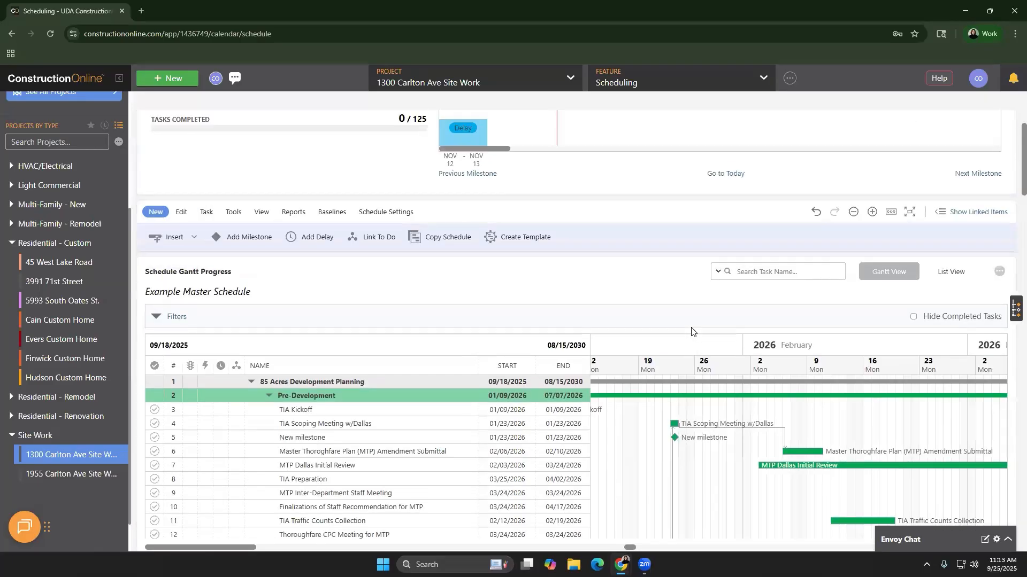
scroll(691, 331, up, 2)
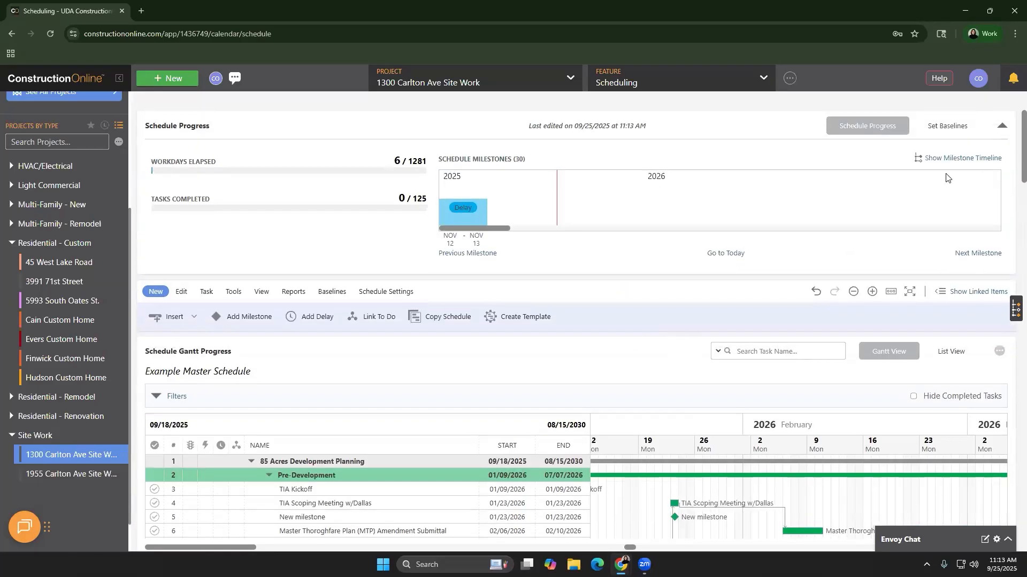
click(940, 160)
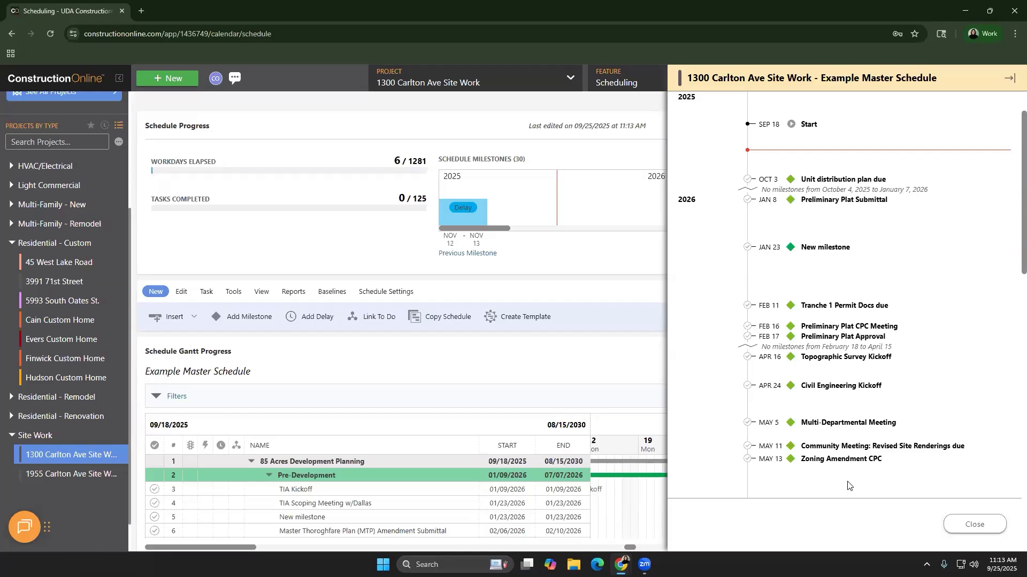
click(970, 524)
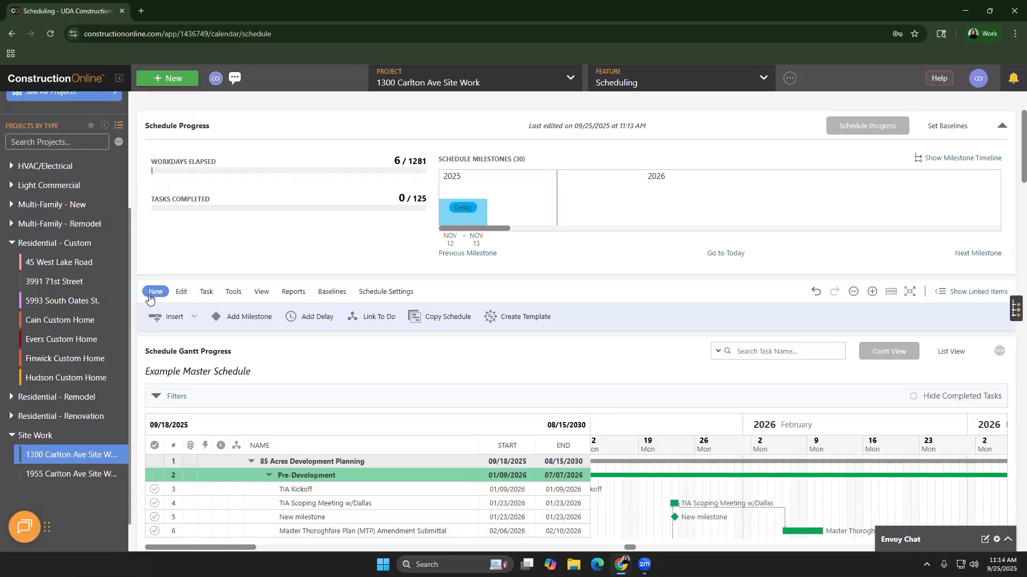
Open Insert Delay from the schedule's options menu, proposing 09/25/2025 to 10/02/2025
click(999, 353)
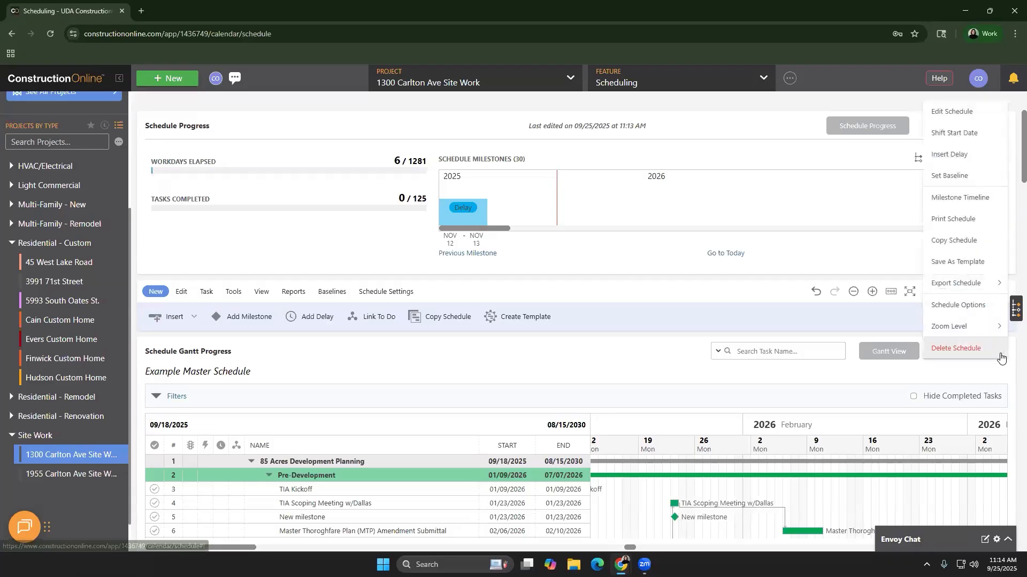
click(957, 163)
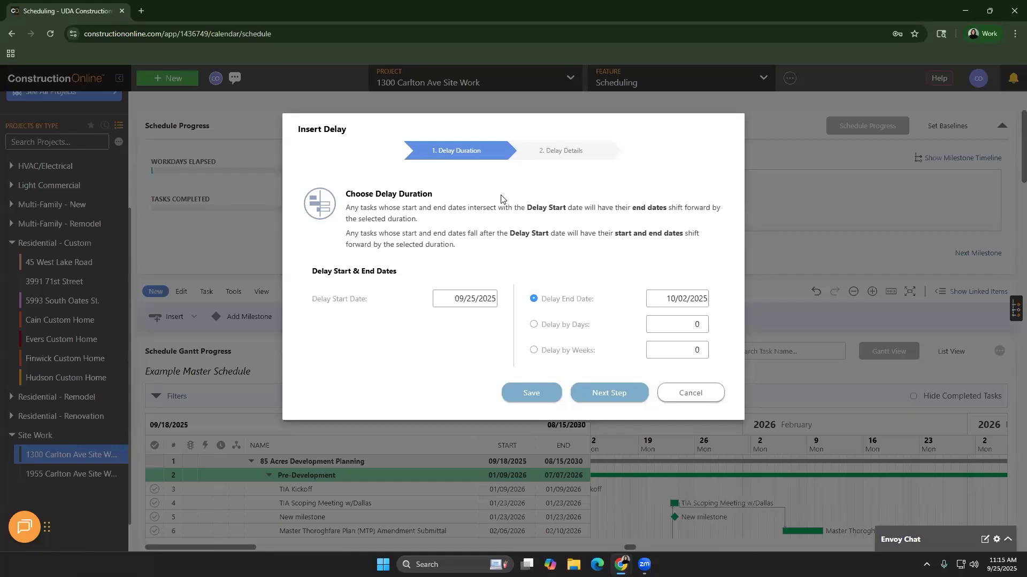
Advance the Insert Delay dialog to its '2. Delay Details' step
click(555, 155)
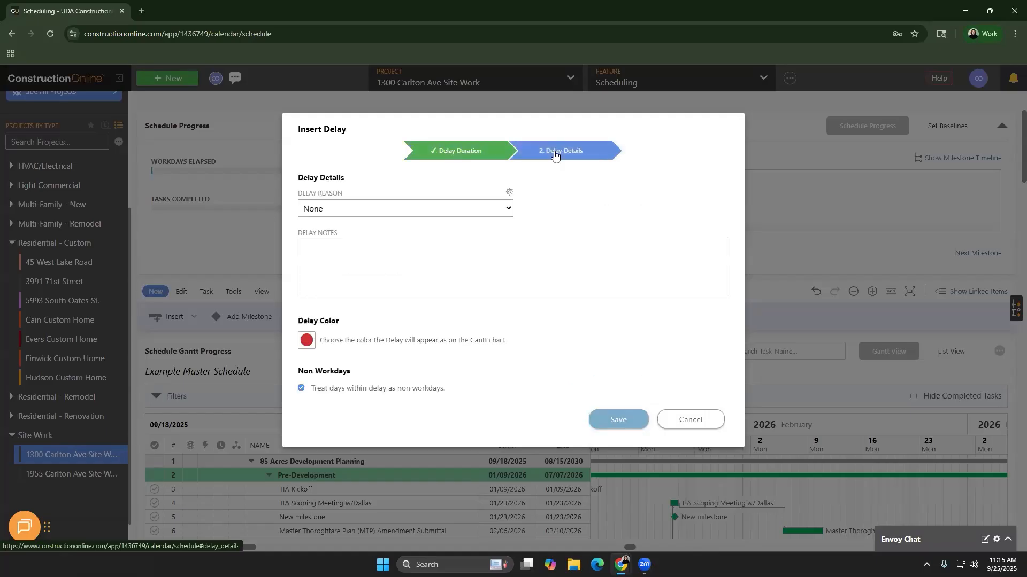
Browse the Delay Reason list and its editor, then cancel the delay unsaved
click(448, 207)
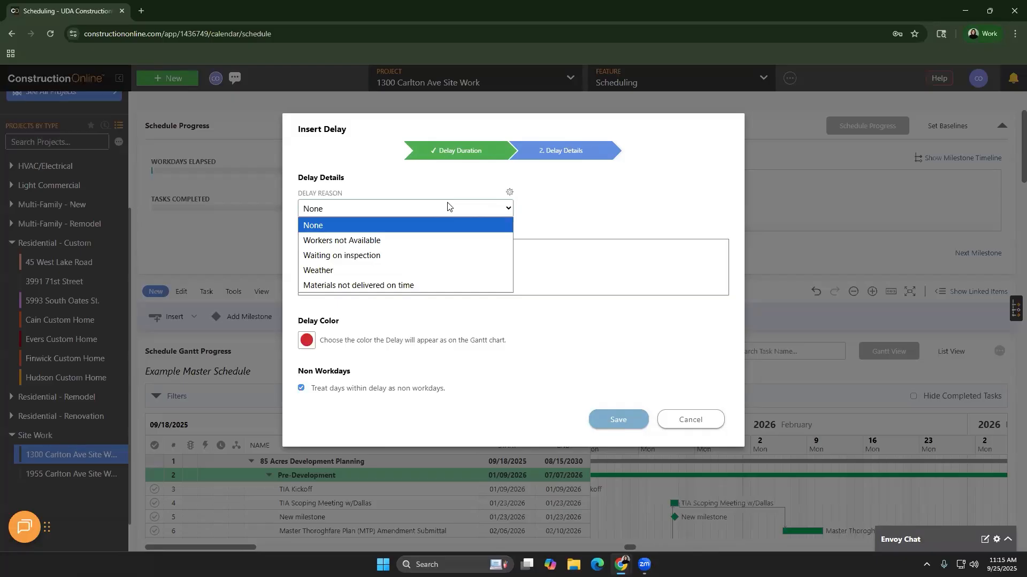
click(510, 192)
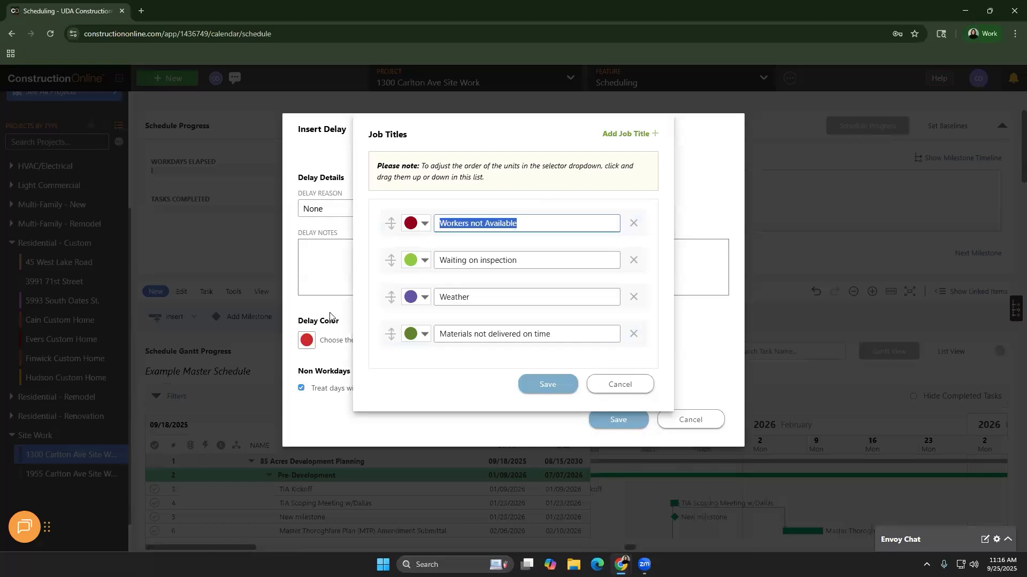
click(310, 342)
click(548, 383)
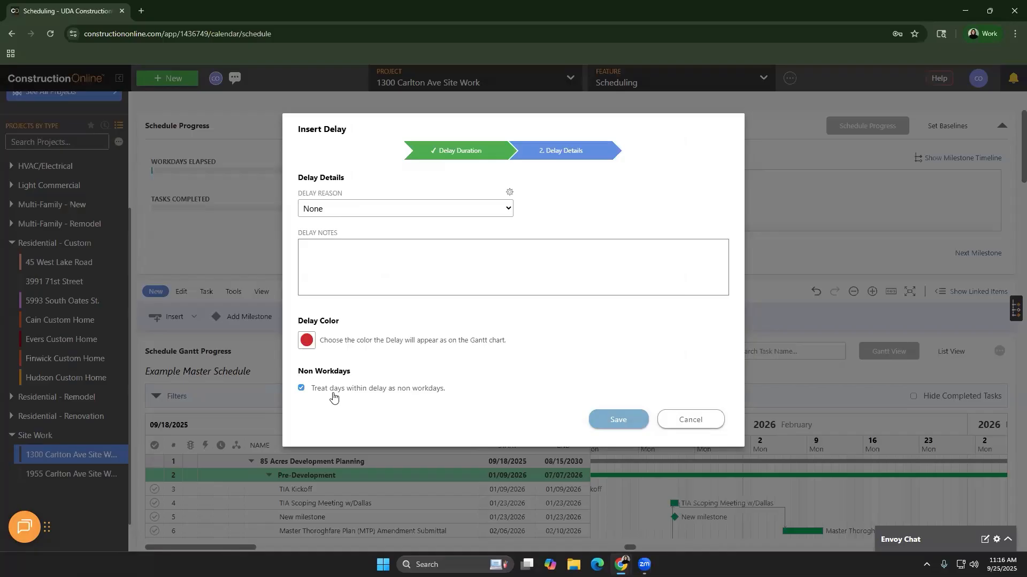
click(672, 421)
scroll(647, 503, down, 4)
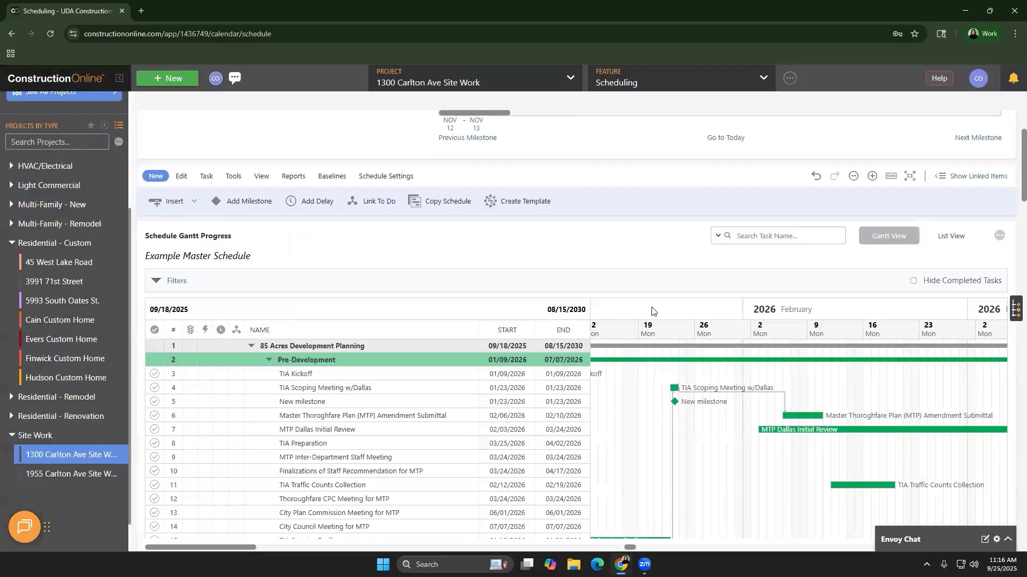
scroll(644, 428, up, 4)
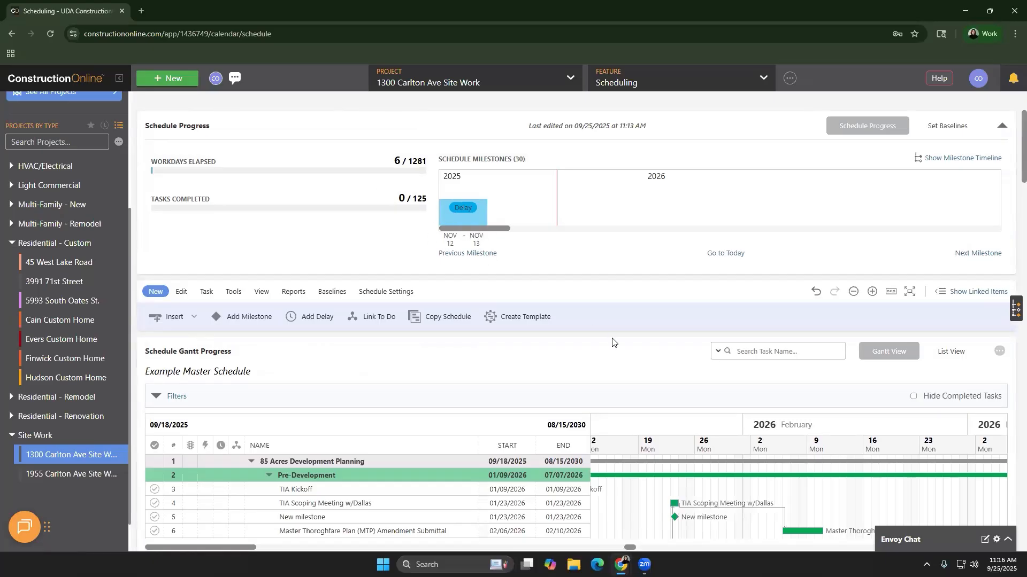
scroll(613, 342, down, 4)
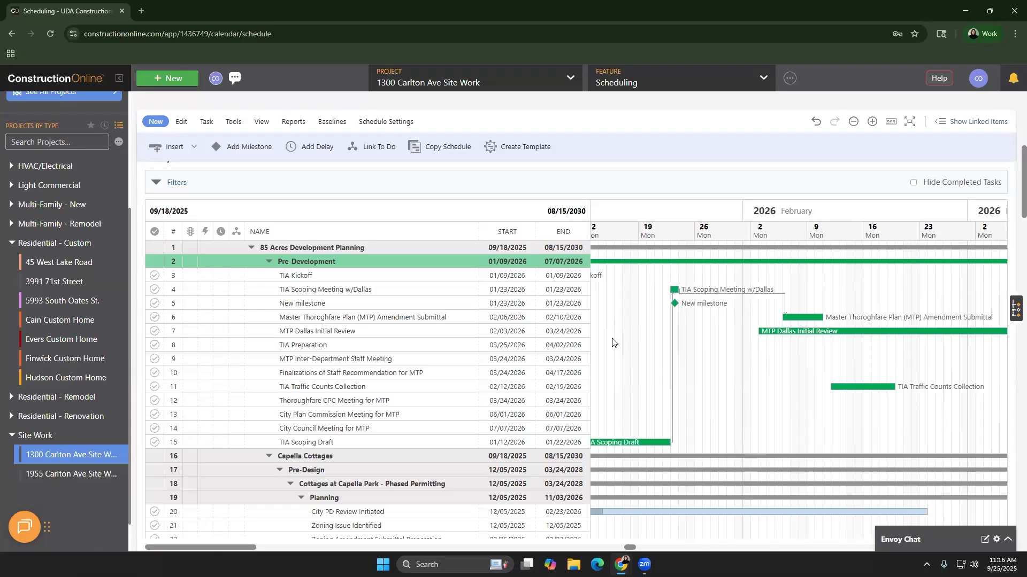
Scroll the task grid right to show the Workdays, Predecessors and Description columns
drag(245, 549, 325, 546)
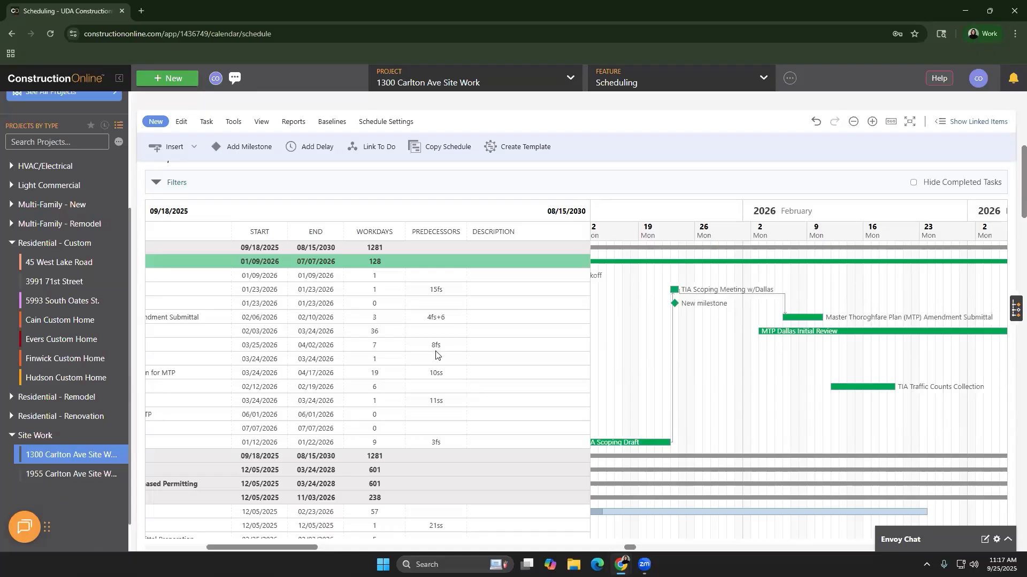
scroll(969, 207, up, 2)
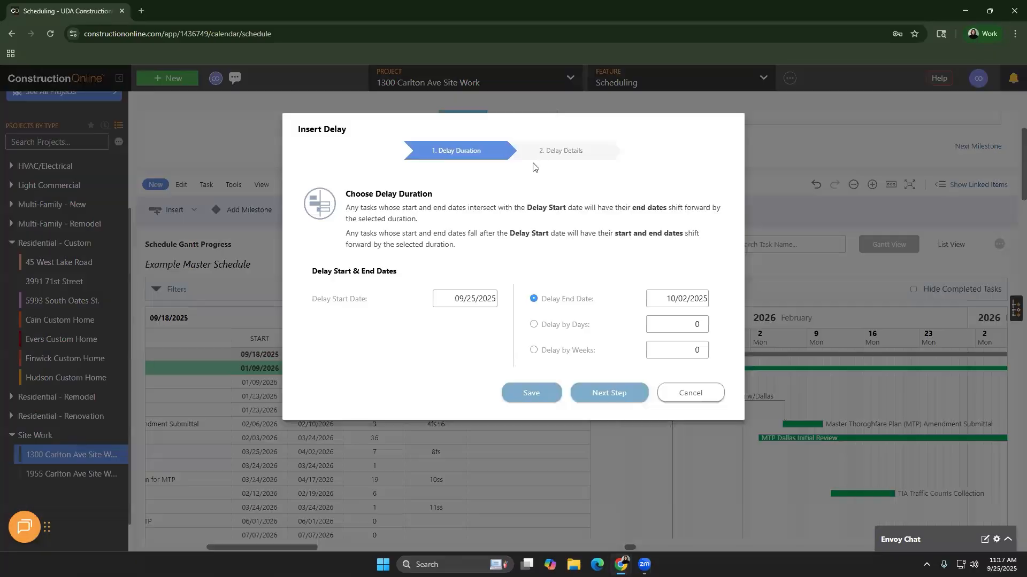
click(537, 154)
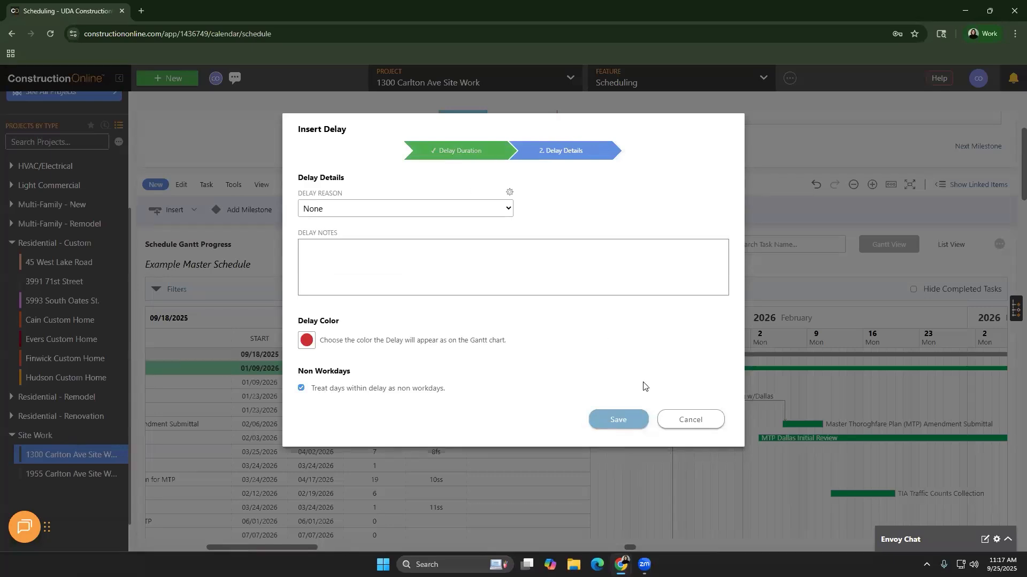
click(687, 421)
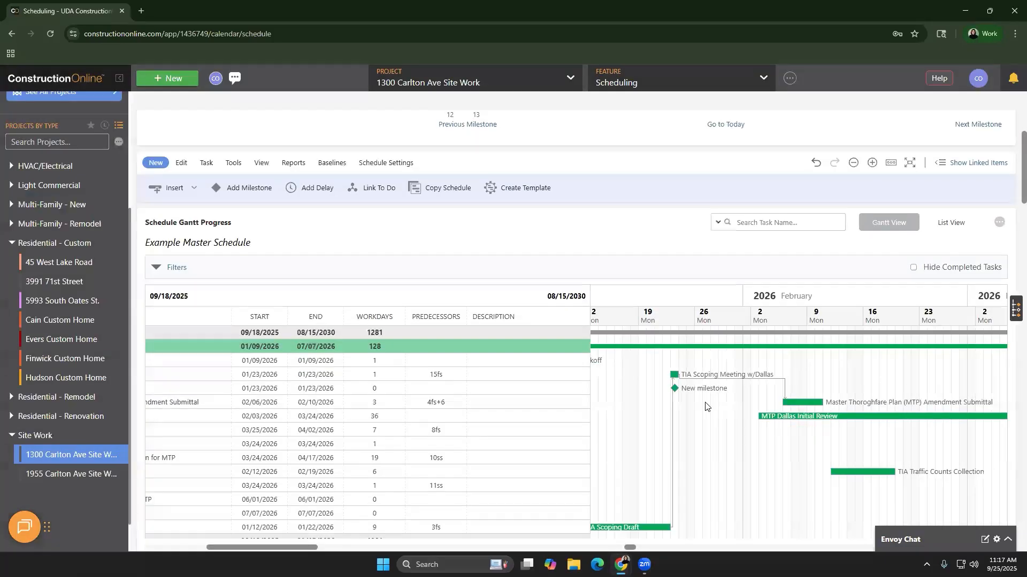
scroll(706, 406, down, 1)
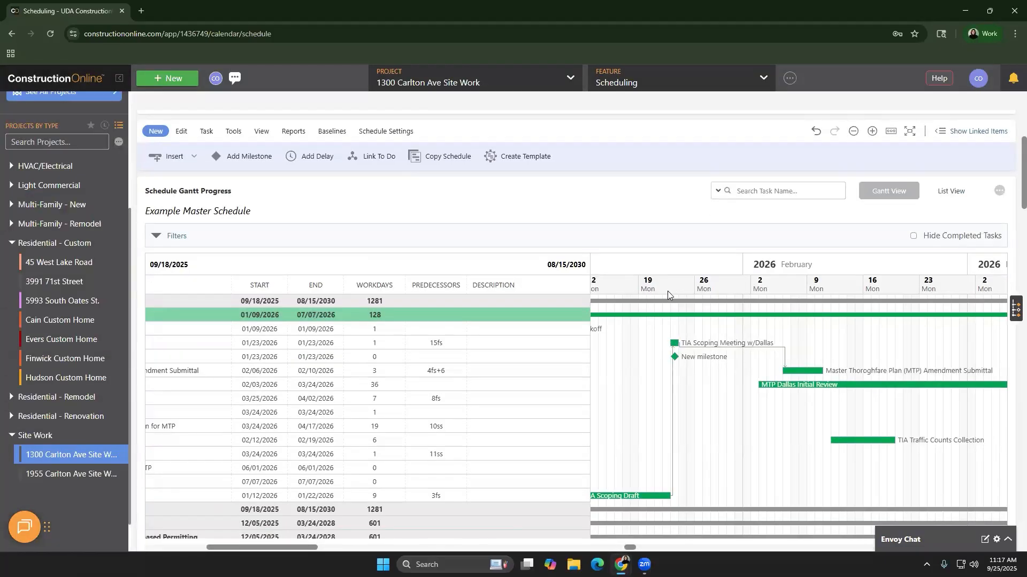
Start a new delay with start date 01/19/2026 and end date 01/22/2026
click(1000, 191)
click(967, 252)
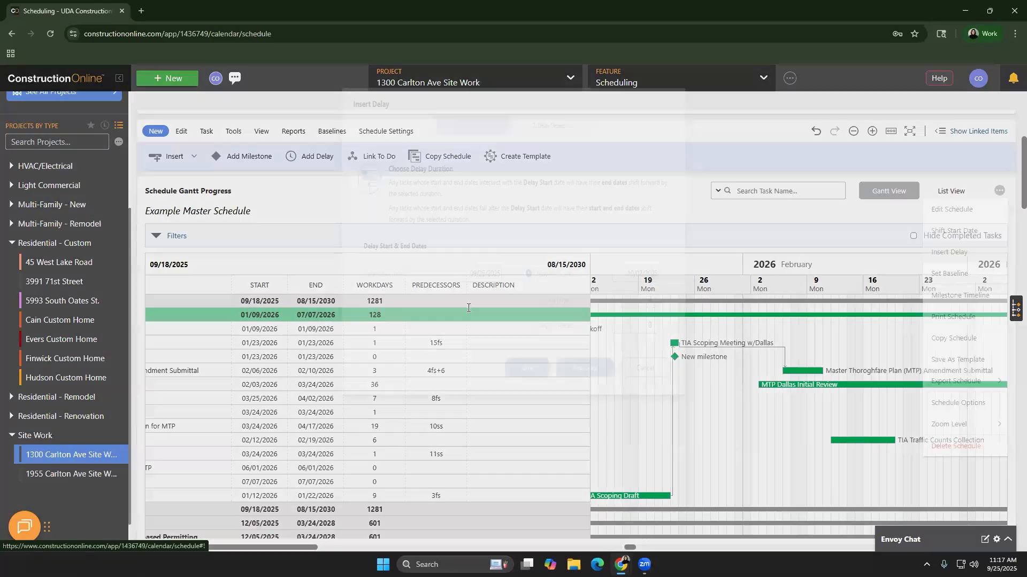
click(468, 299)
click(517, 335)
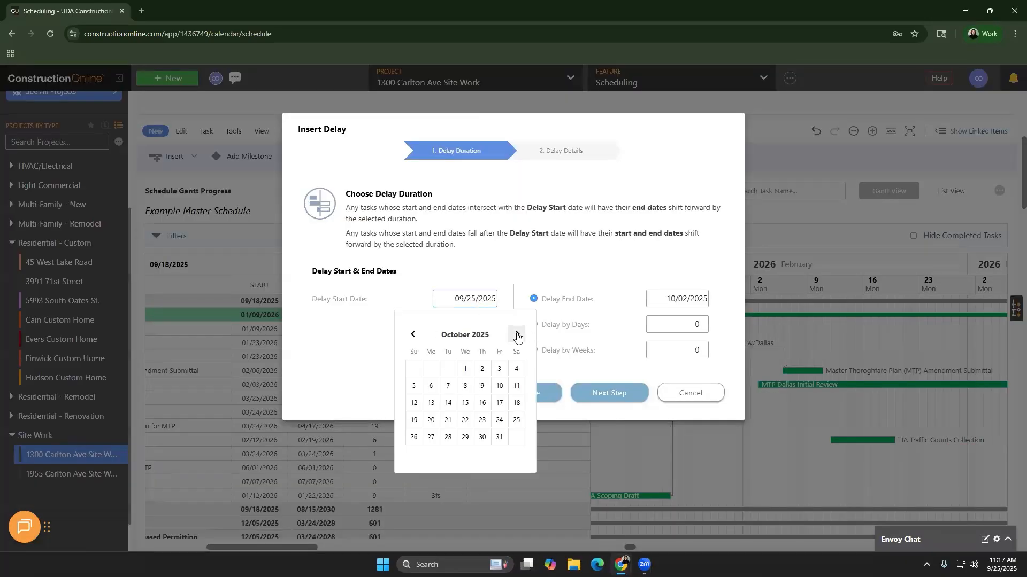
click(517, 335)
click(517, 335)
click(517, 335)
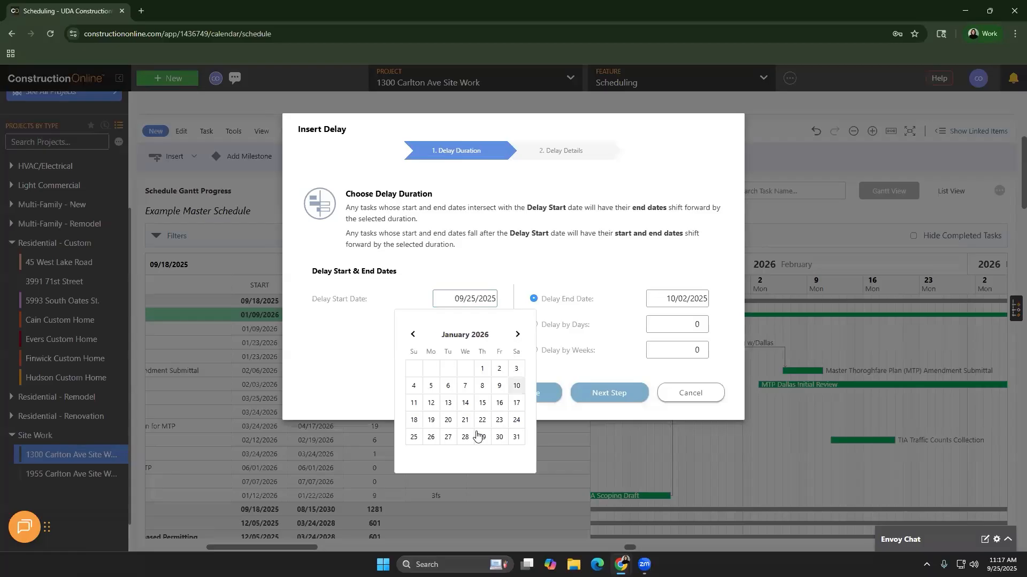
click(430, 421)
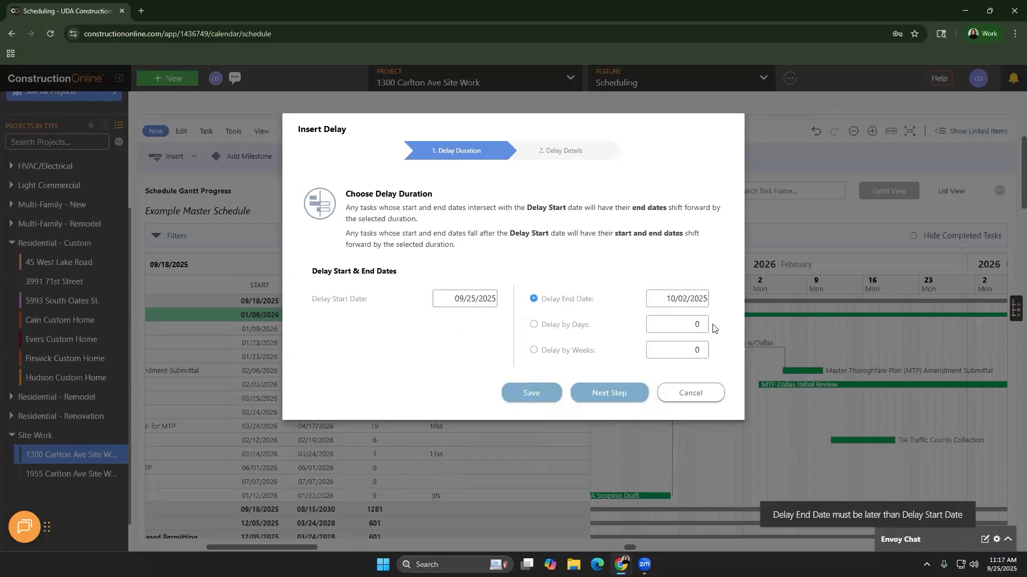
click(690, 299)
click(729, 335)
click(730, 335)
click(730, 335)
click(729, 334)
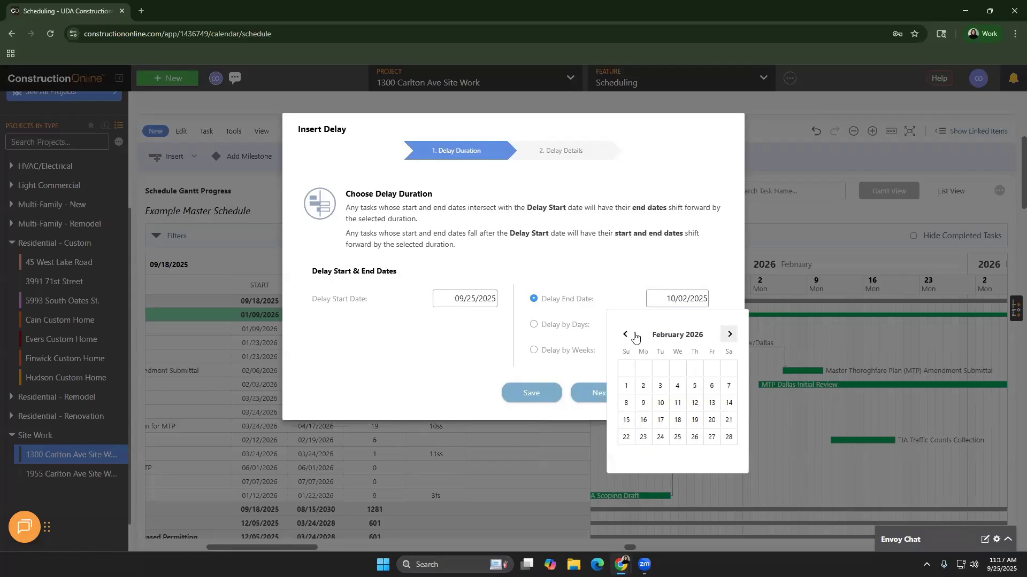
click(635, 337)
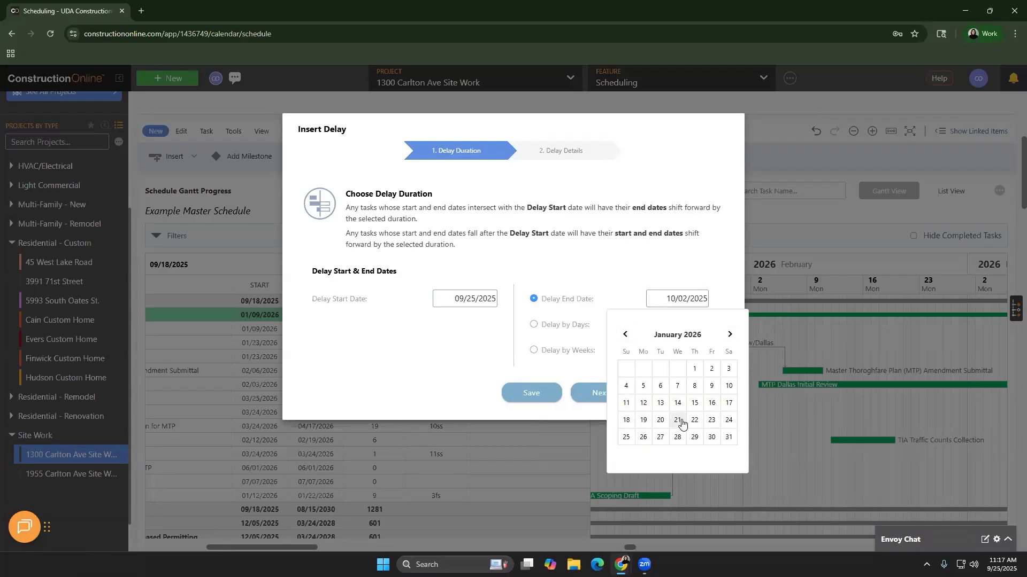
click(694, 420)
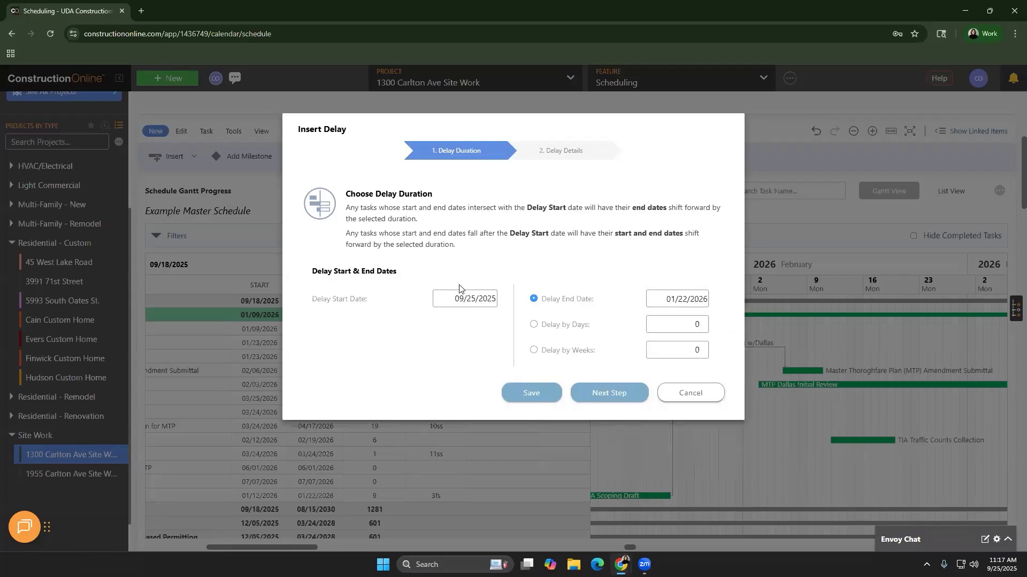
Re-pick the 01/19/2026 start date, then continue past delay details and save the delay
click(481, 303)
click(518, 334)
click(518, 334)
click(518, 334)
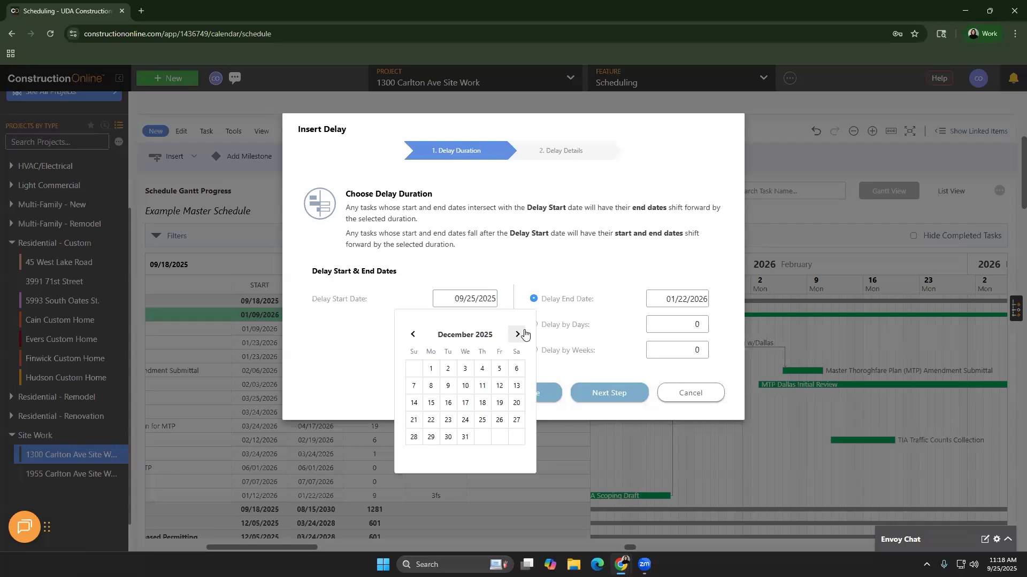
click(521, 334)
click(431, 420)
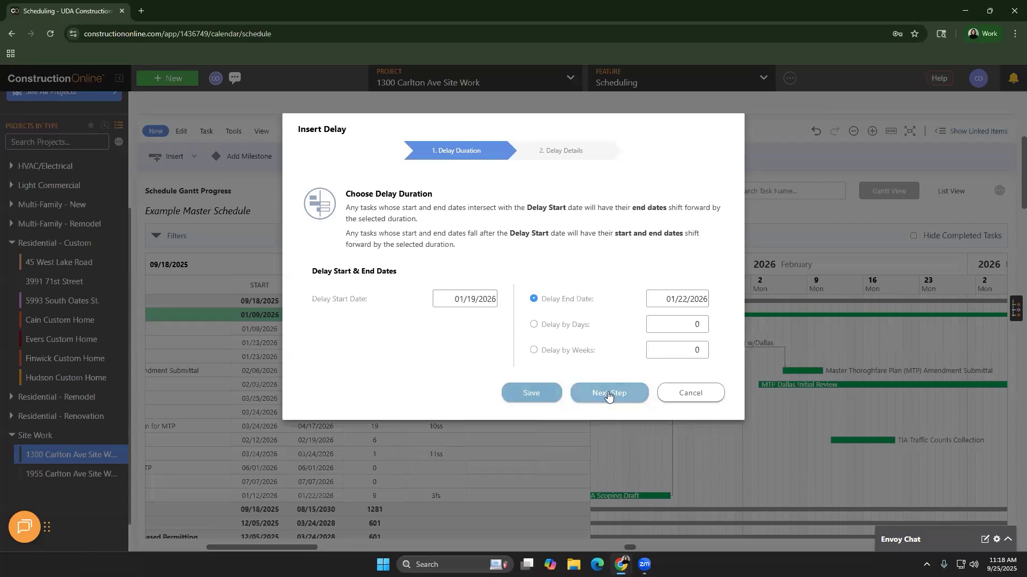
click(608, 394)
click(607, 414)
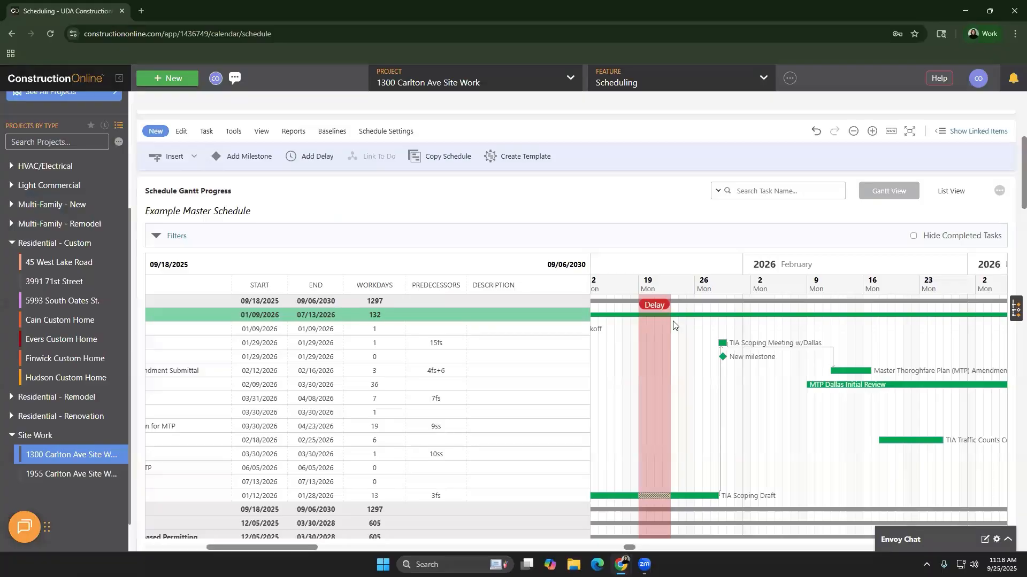
scroll(653, 492, down, 2)
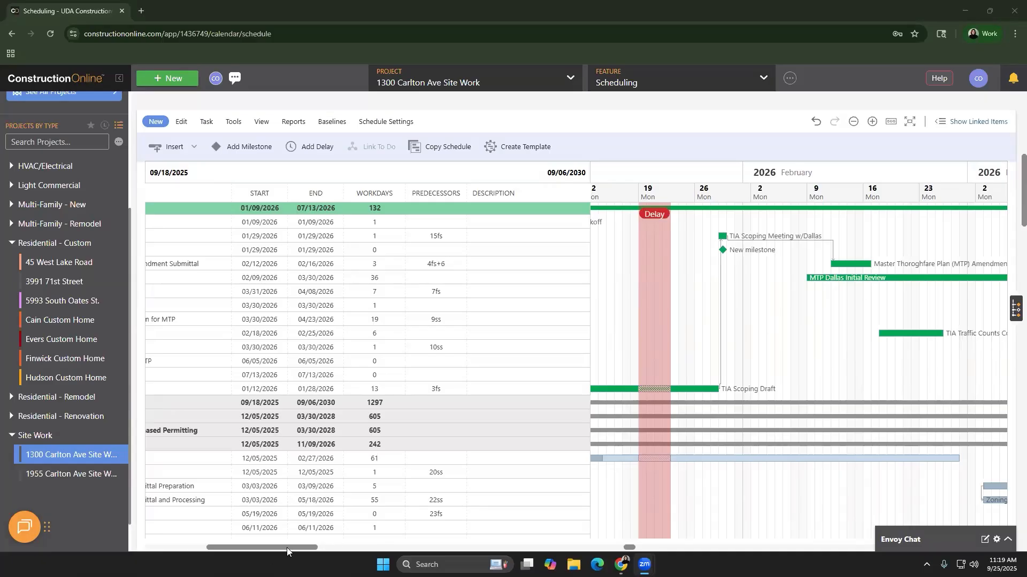
drag(286, 548, 213, 549)
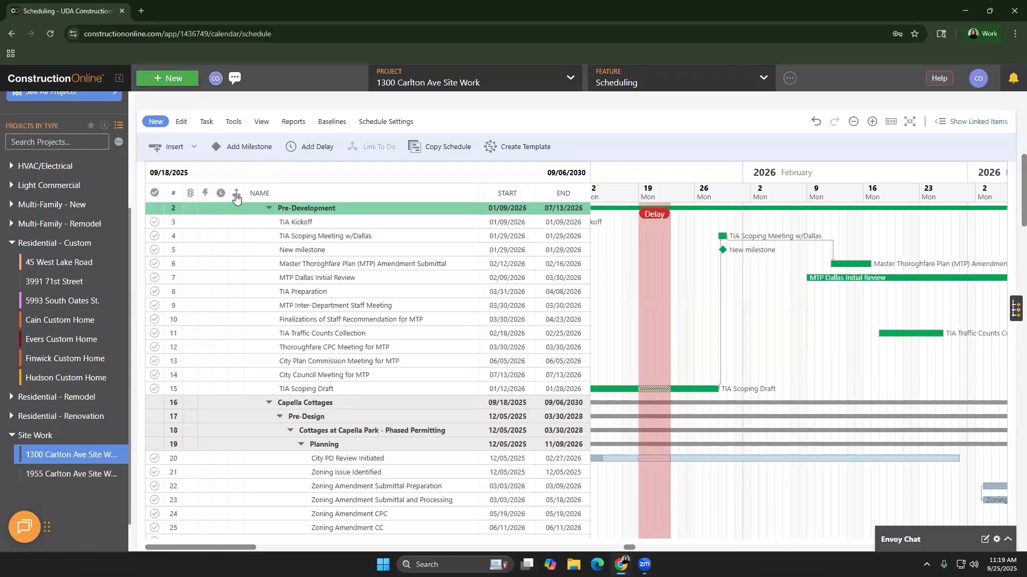
click(236, 228)
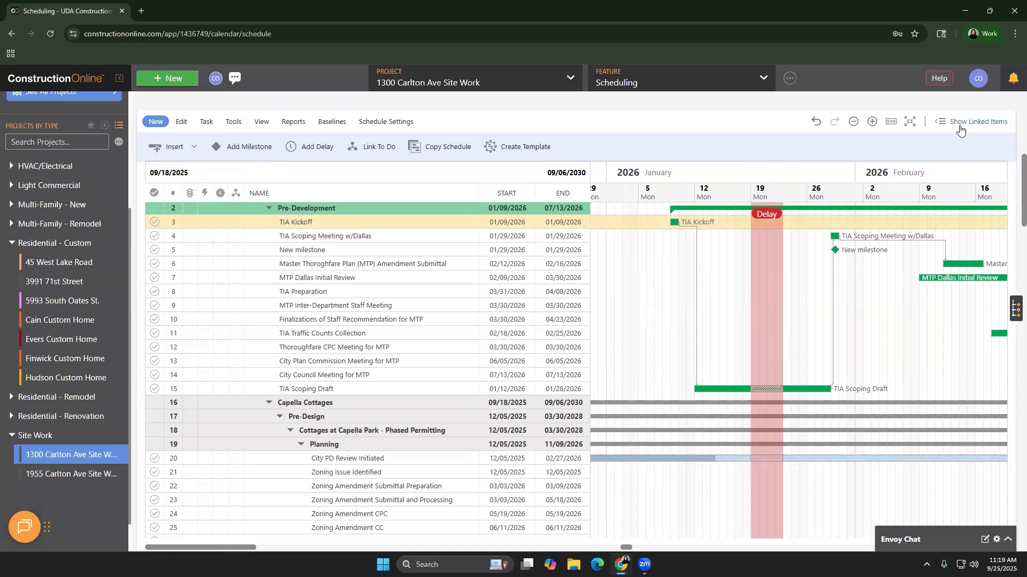
Start a to-do from TIA Kickoff and link it to the TIA Kickoff schedule task
mouse_move(239, 229)
click(364, 155)
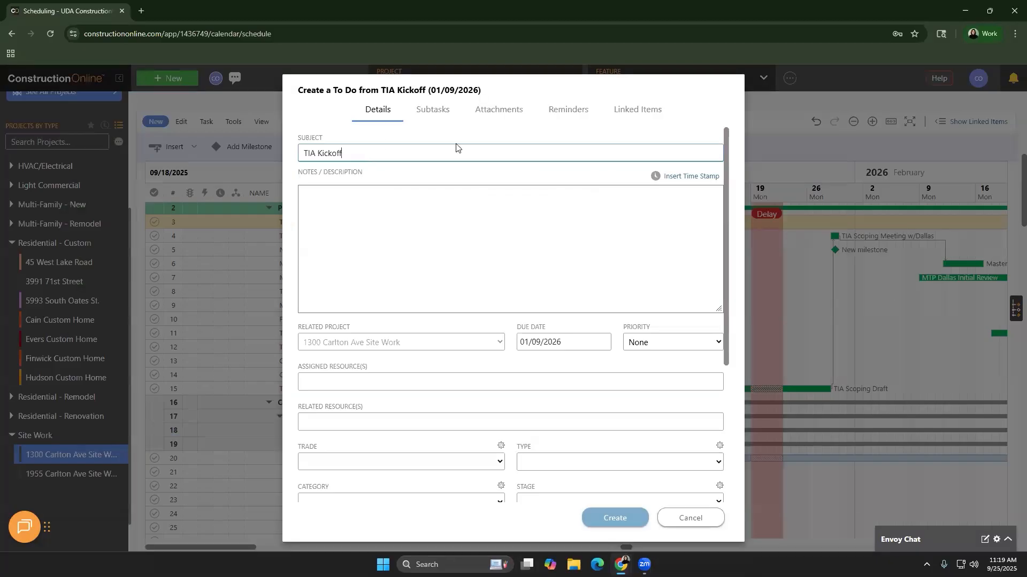
click(646, 112)
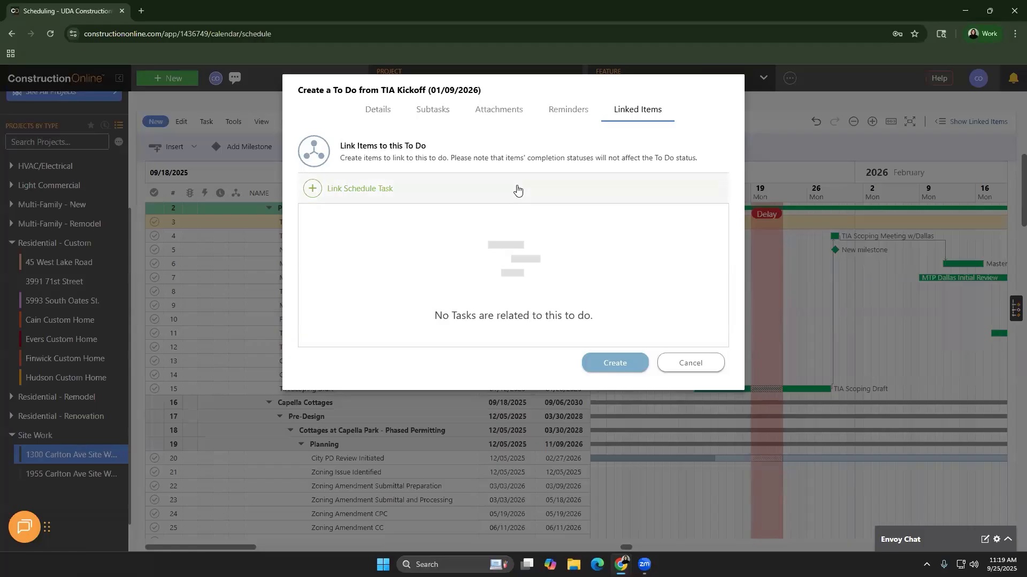
click(517, 188)
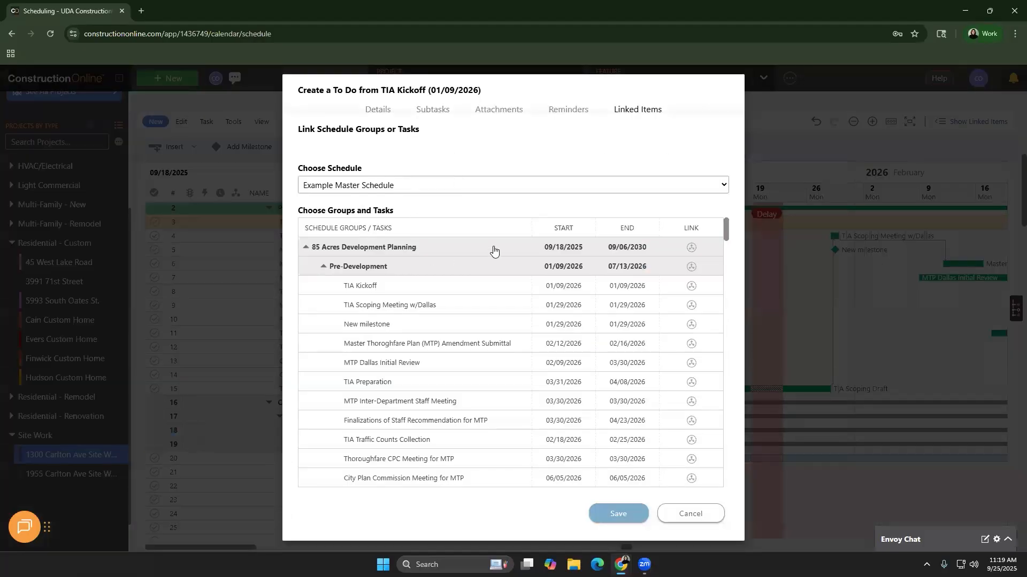
click(695, 289)
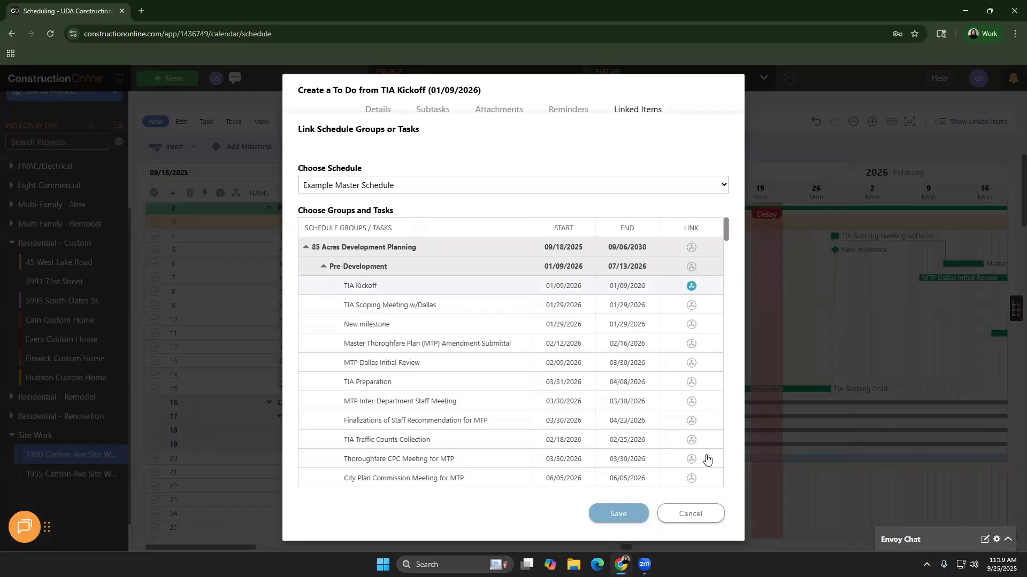
click(710, 523)
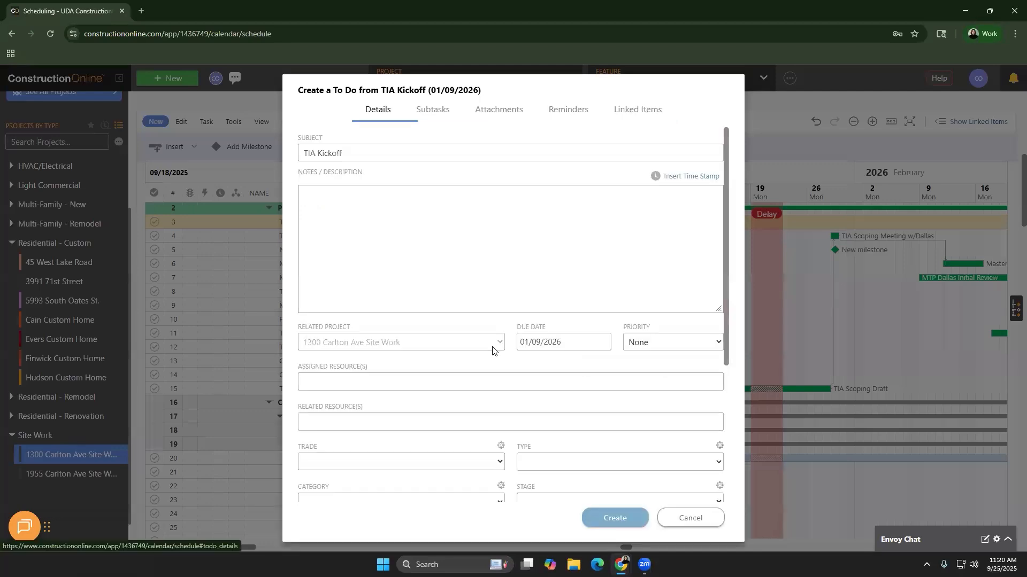
Review the TIA Kickoff subject and notes, then create the to-do due 01/09/2026
double_click(396, 151)
key(ctrl+a)
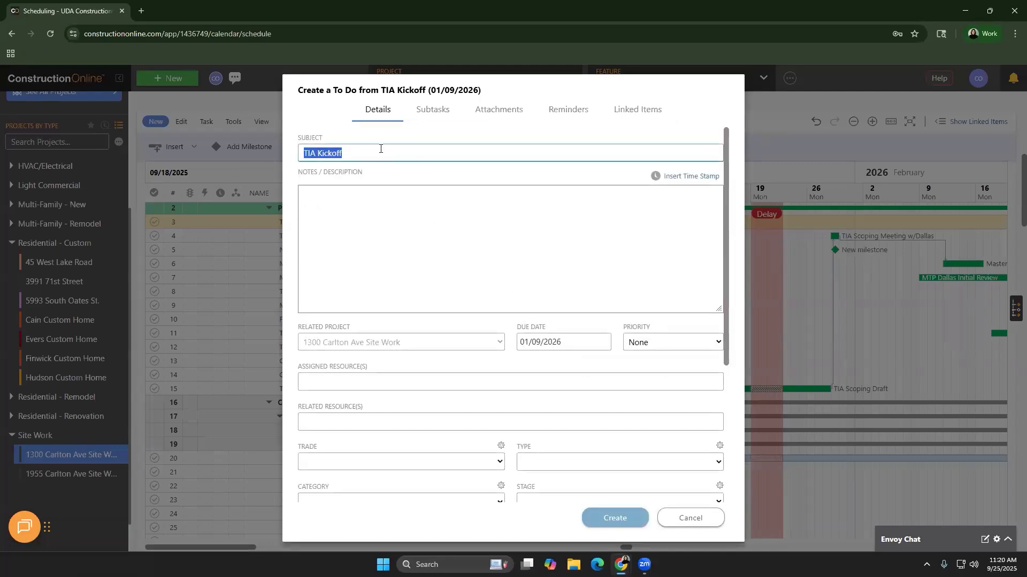
click(383, 231)
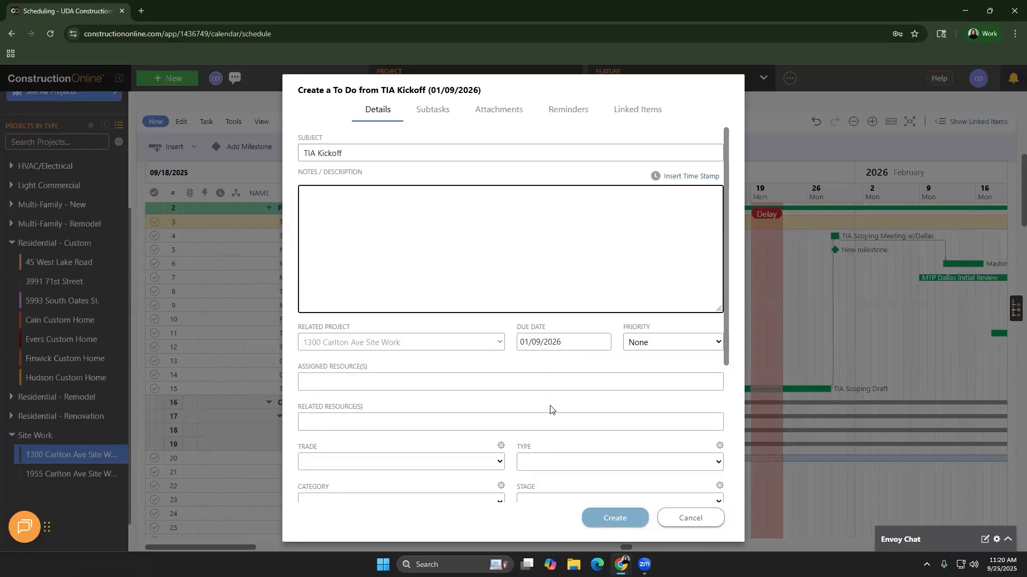
scroll(551, 412, down, 2)
click(614, 518)
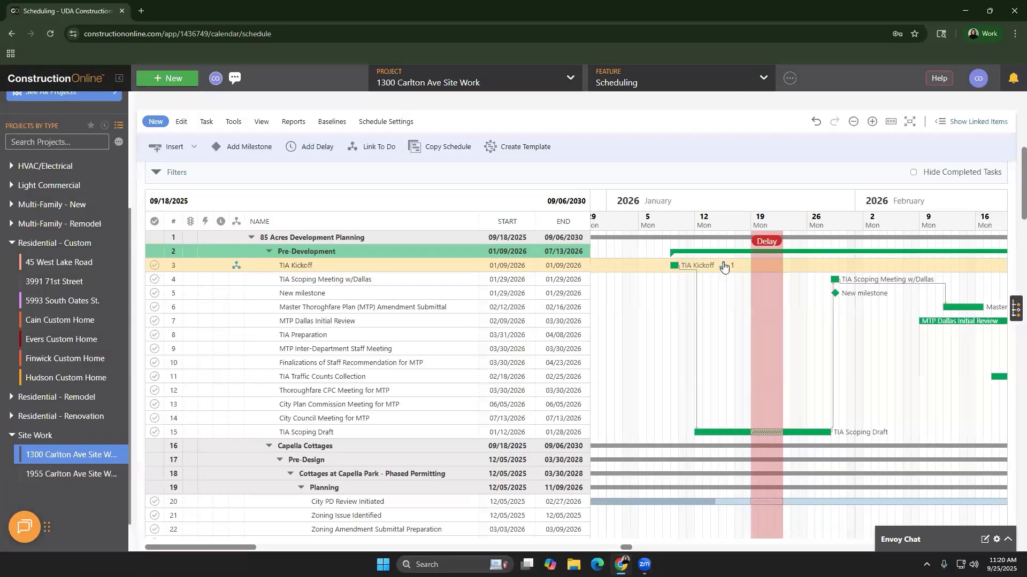
mouse_move(725, 274)
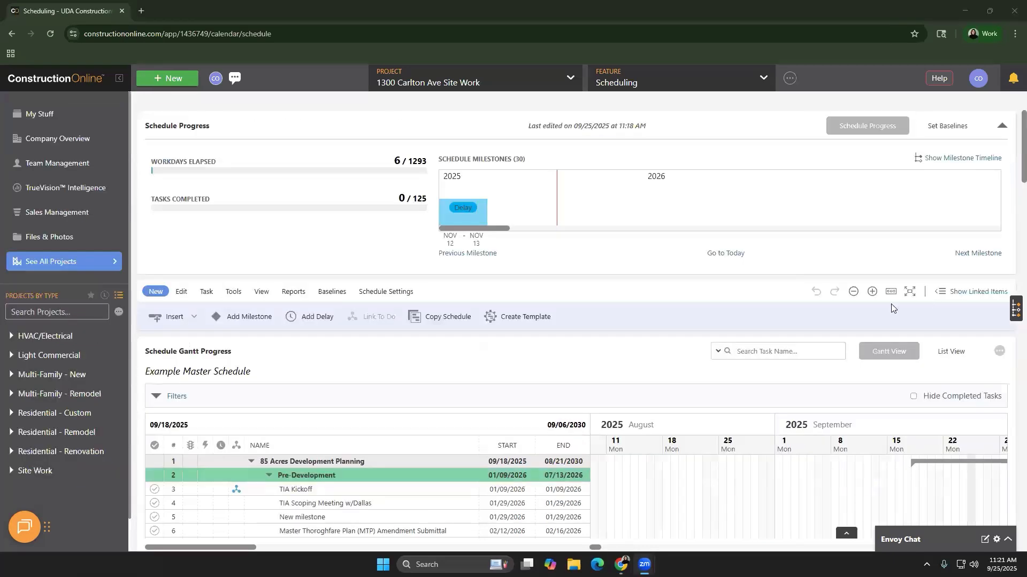
scroll(836, 347, down, 3)
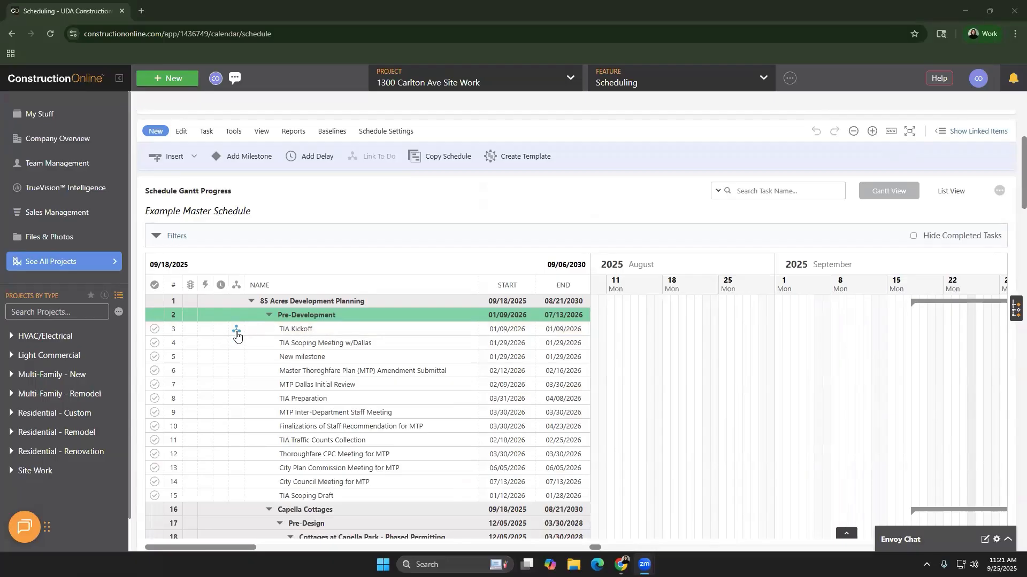
mouse_move(237, 335)
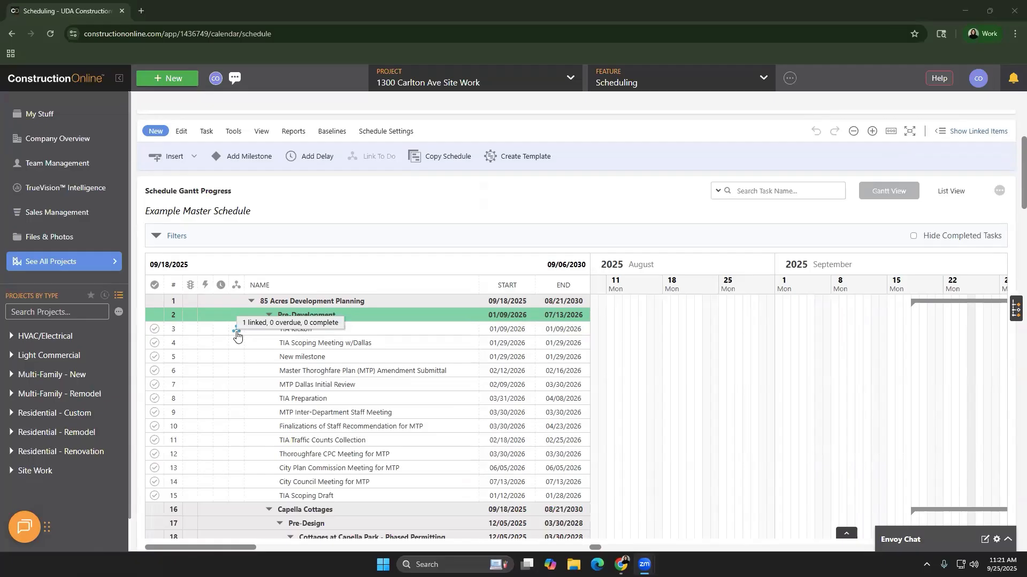
Open TIA Kickoff's SmartLink panel and drop Utility Placement onto MTP Inter-Department Staff Meeting
click(237, 332)
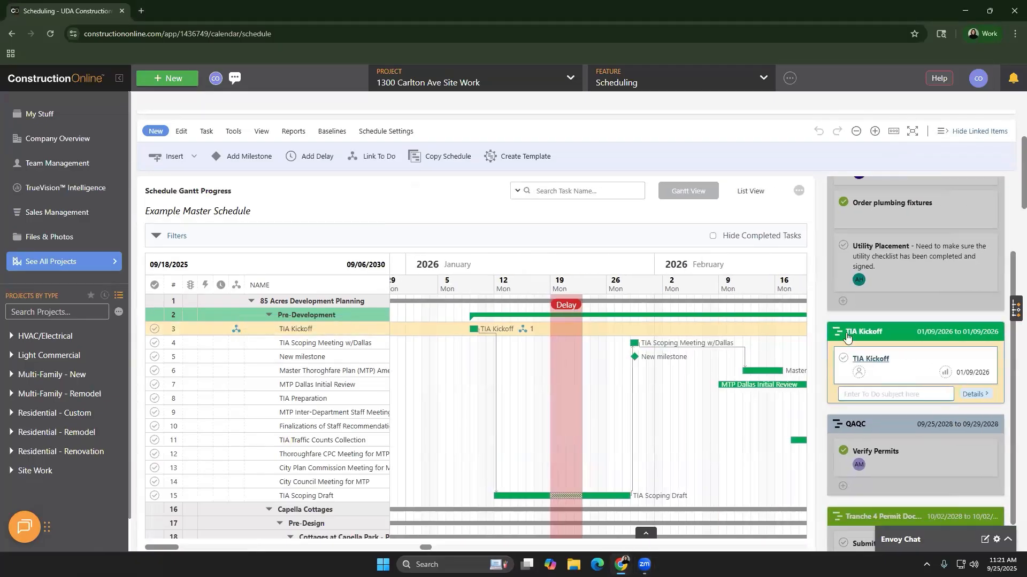
scroll(875, 316, up, 2)
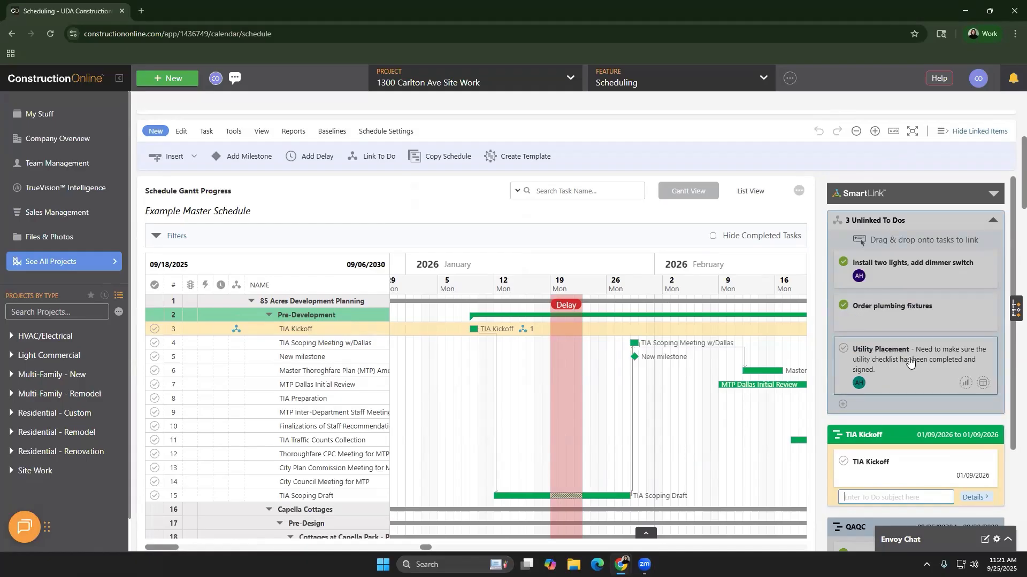
drag(880, 369, 325, 421)
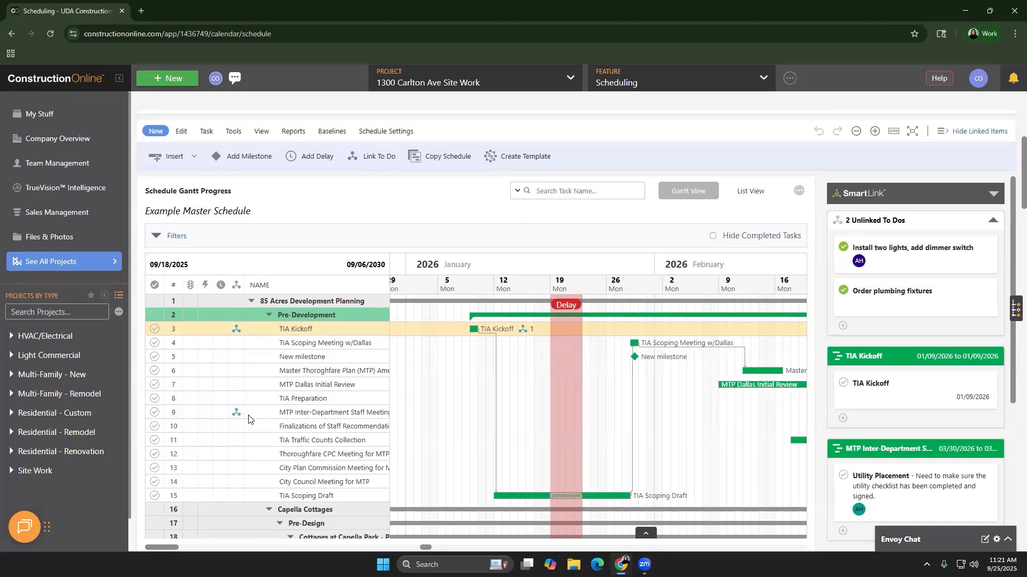
Scroll the schedule to bring MTP Dallas Initial Review's Gantt bar into view
mouse_move(247, 417)
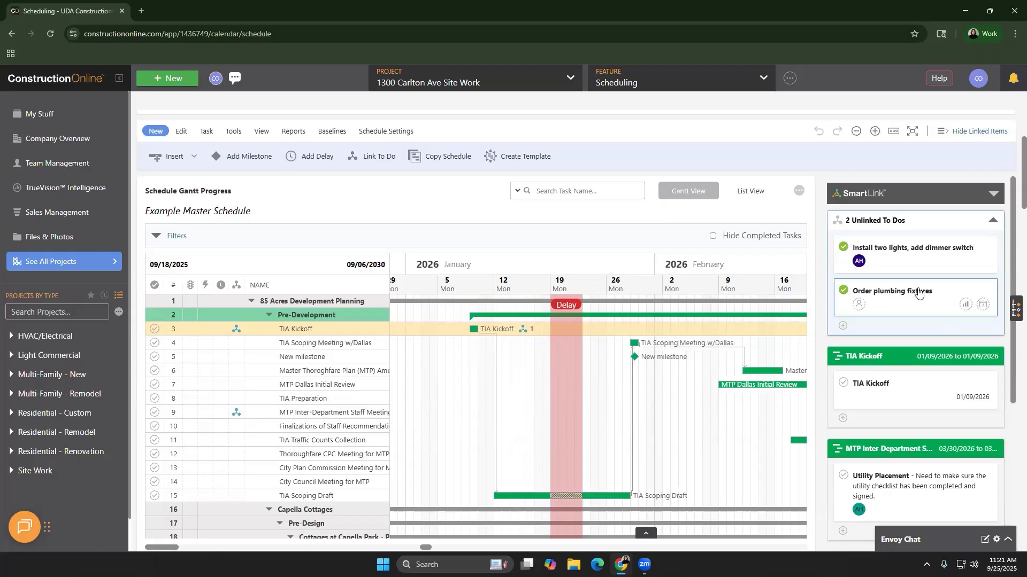
scroll(918, 316, down, 3)
scroll(916, 365, down, 1)
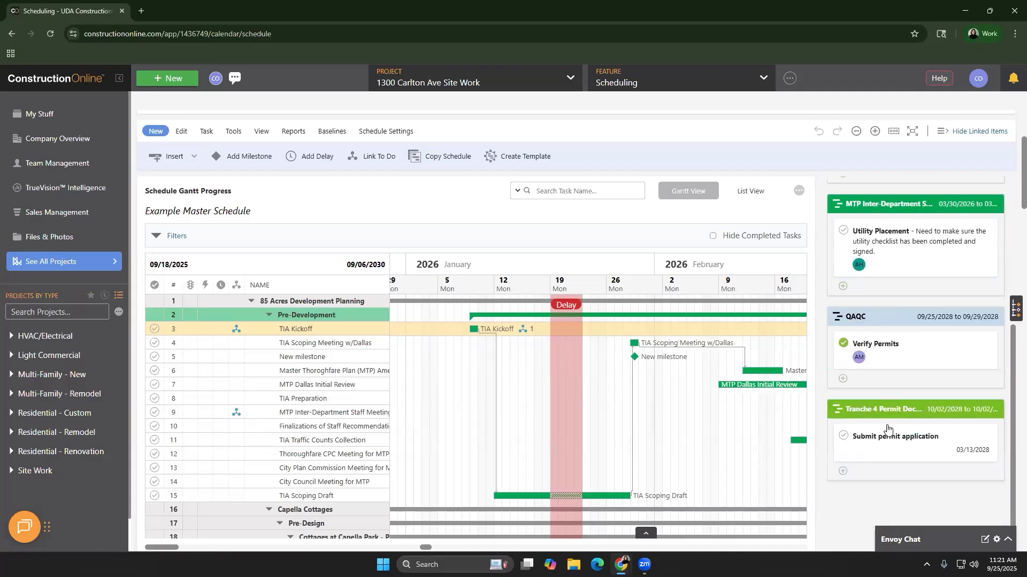
mouse_move(894, 434)
click(233, 393)
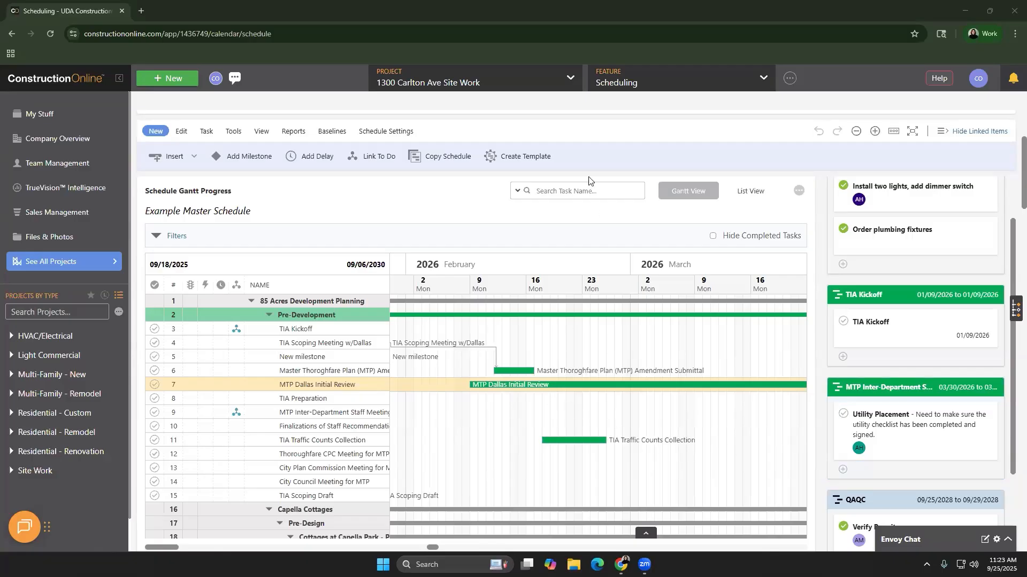
click(607, 89)
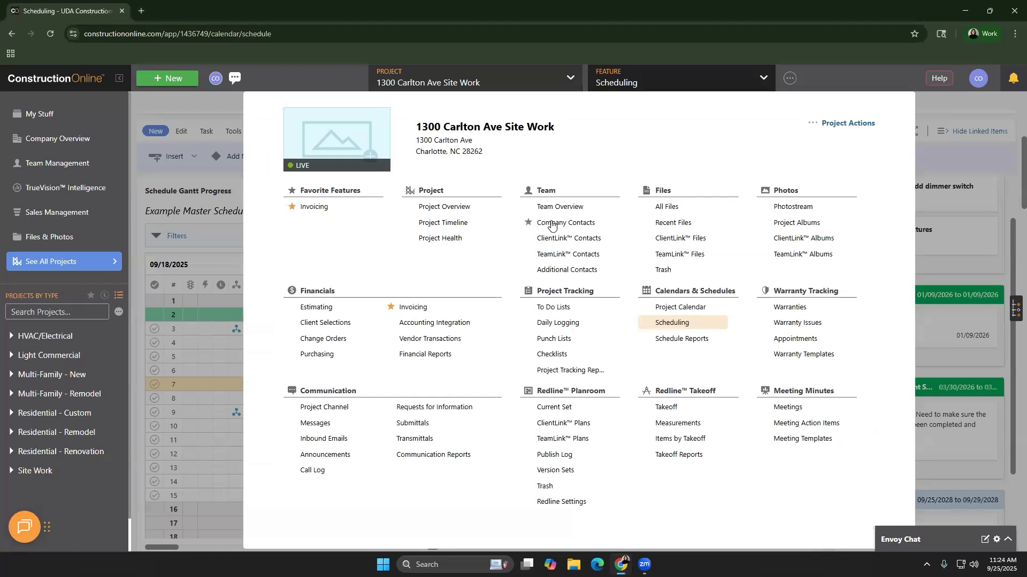
click(578, 328)
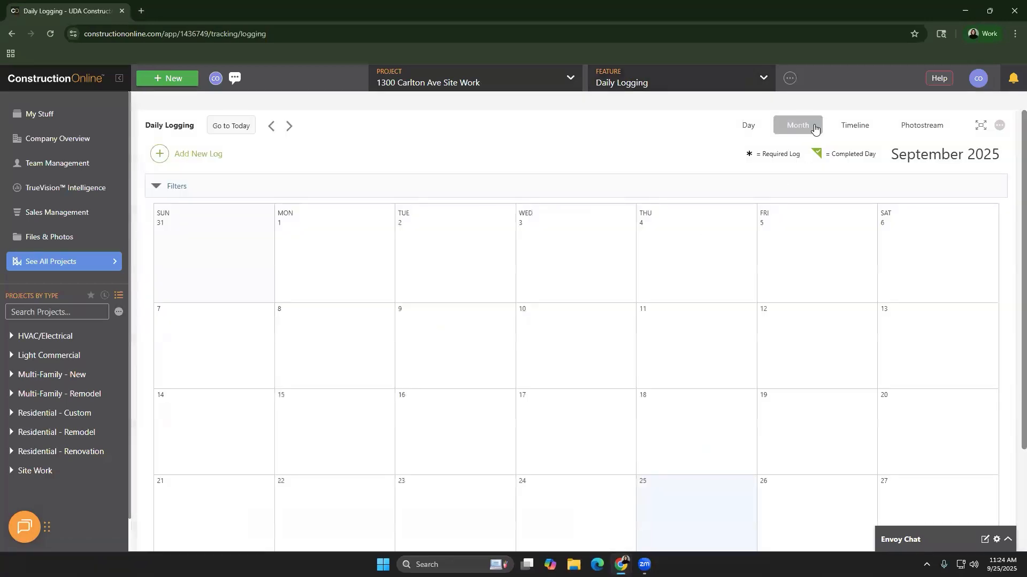
click(751, 131)
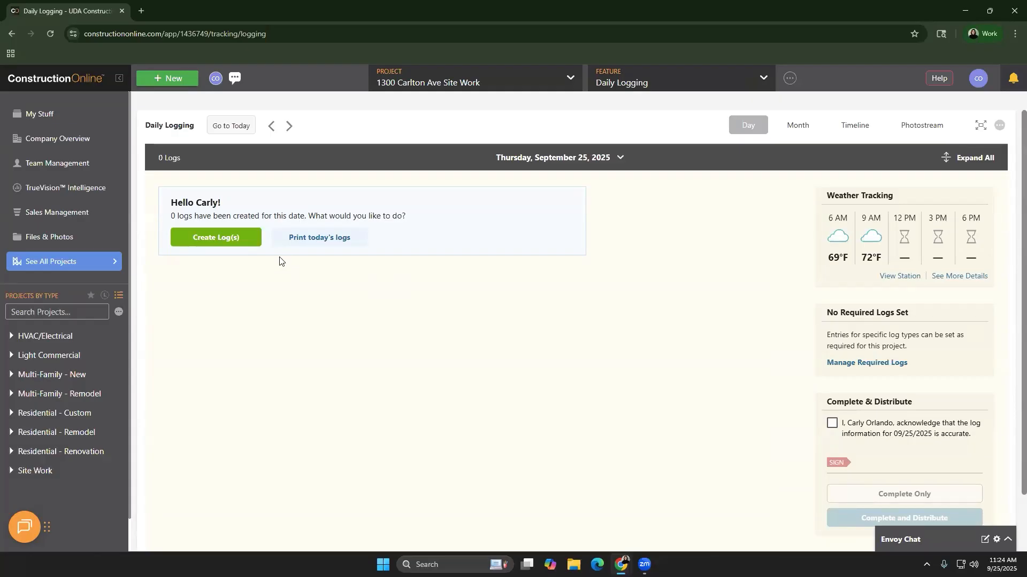
Start new daily logs with the Scheduled Work for Today and Scheduled Resources log types
click(235, 239)
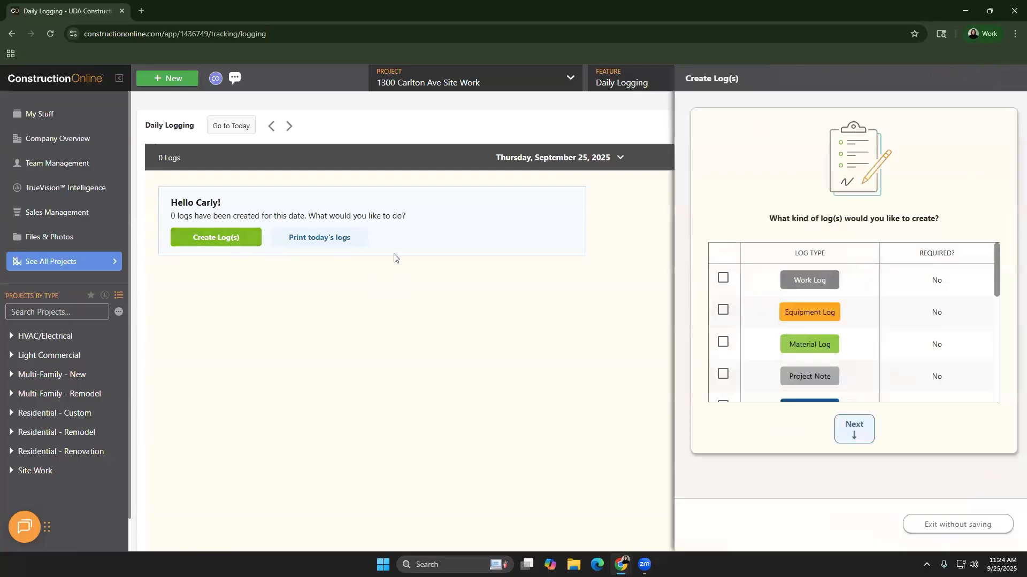
scroll(786, 353, down, 5)
scroll(766, 348, down, 2)
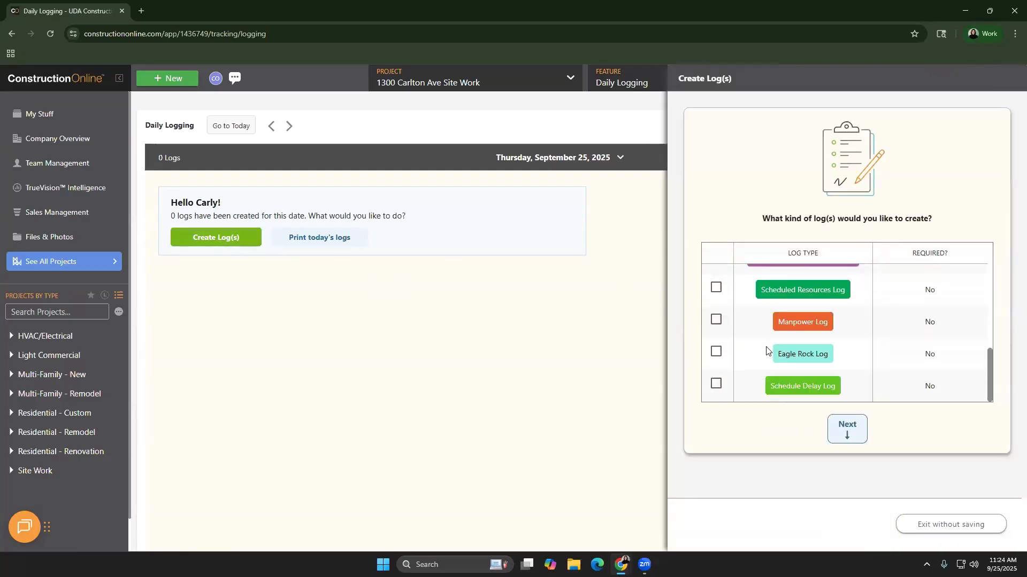
scroll(733, 348, up, 3)
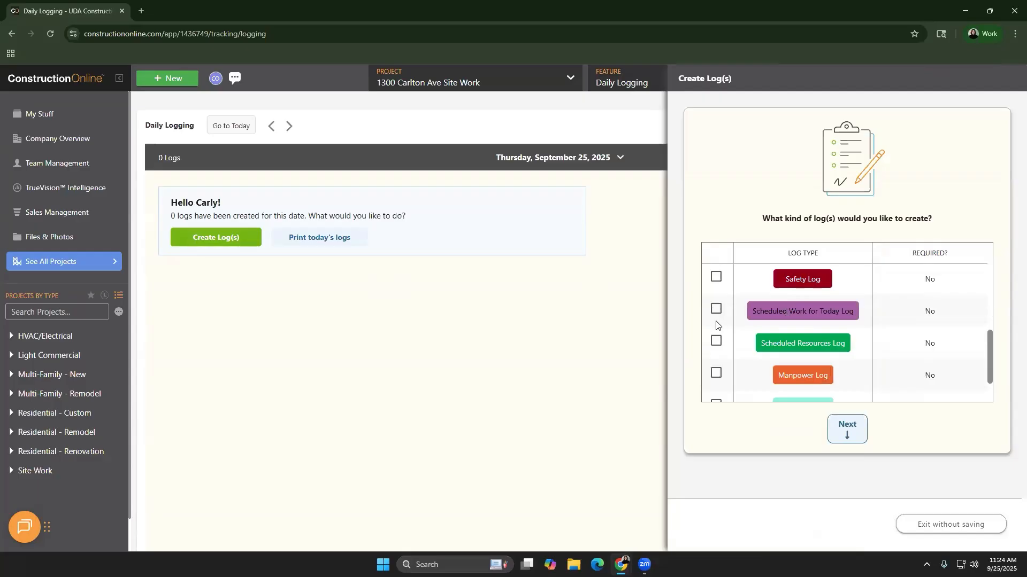
click(716, 342)
click(716, 309)
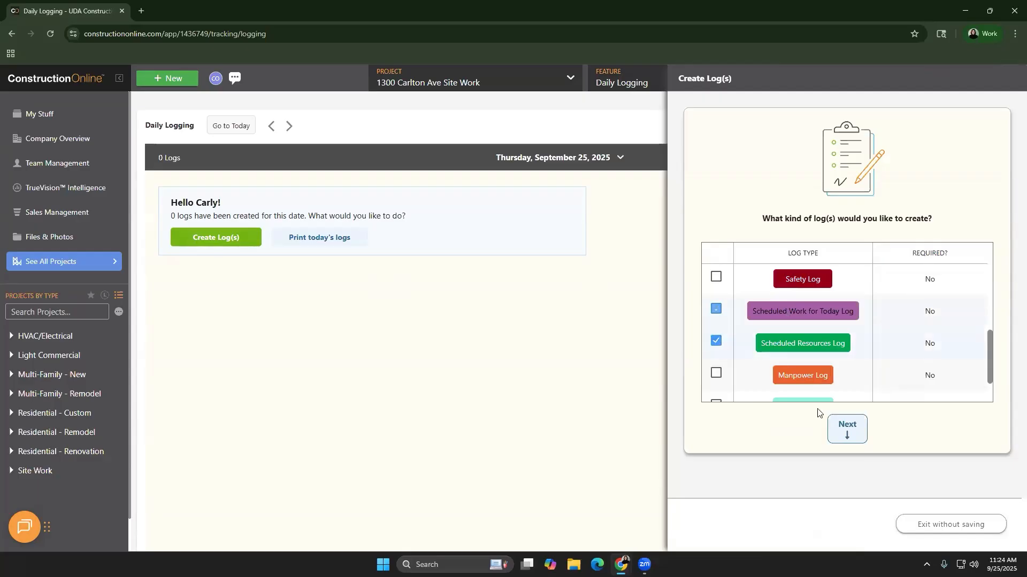
click(836, 426)
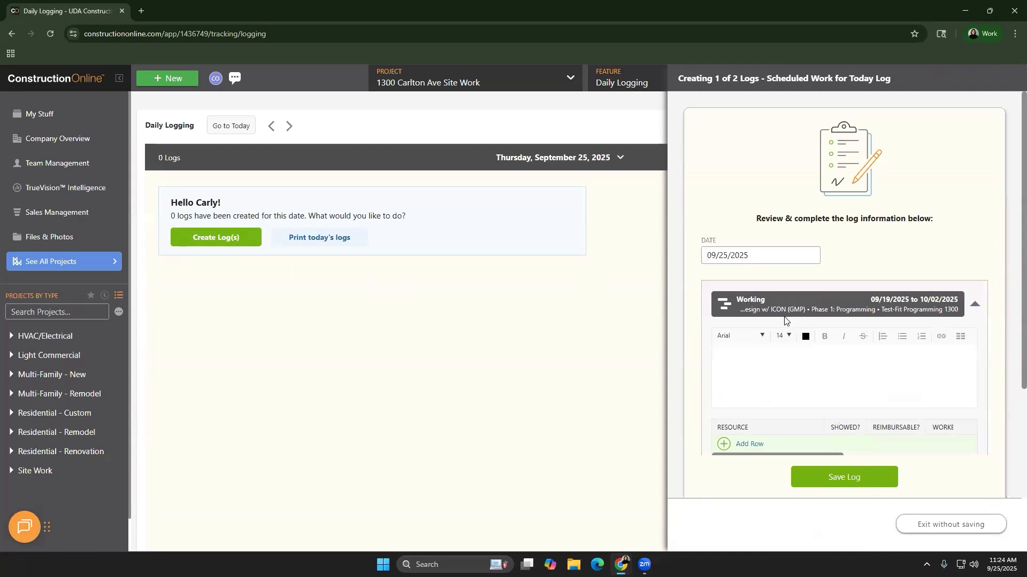
Exit the log panel without saving, back to the empty September 25, 2025 day view
scroll(825, 353, down, 1)
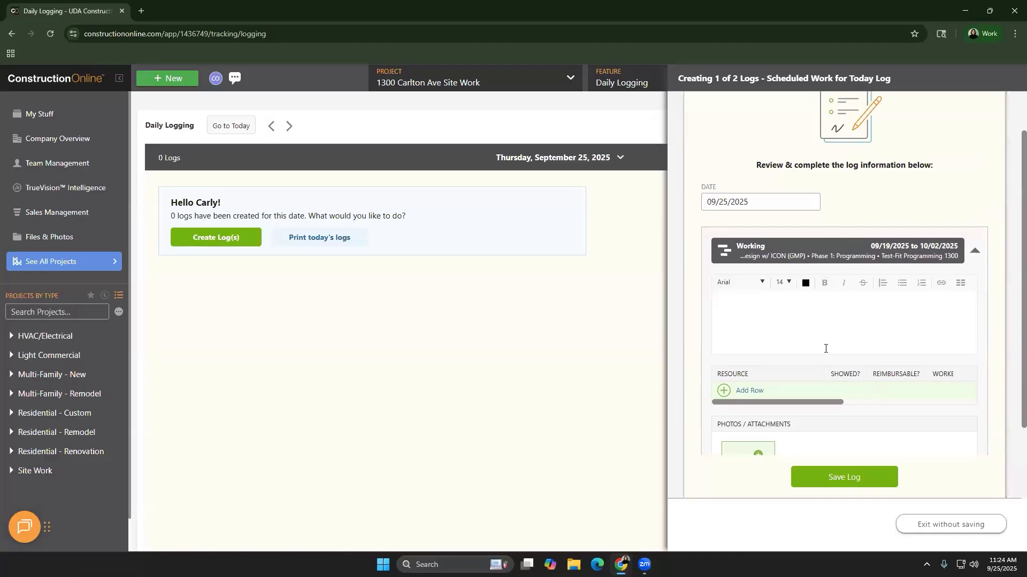
scroll(837, 335, up, 1)
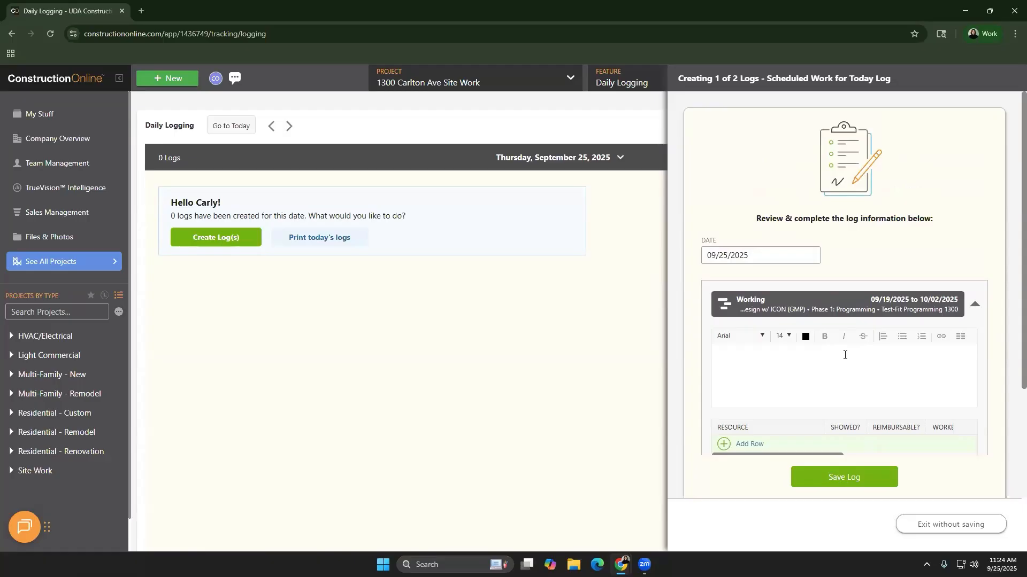
click(941, 530)
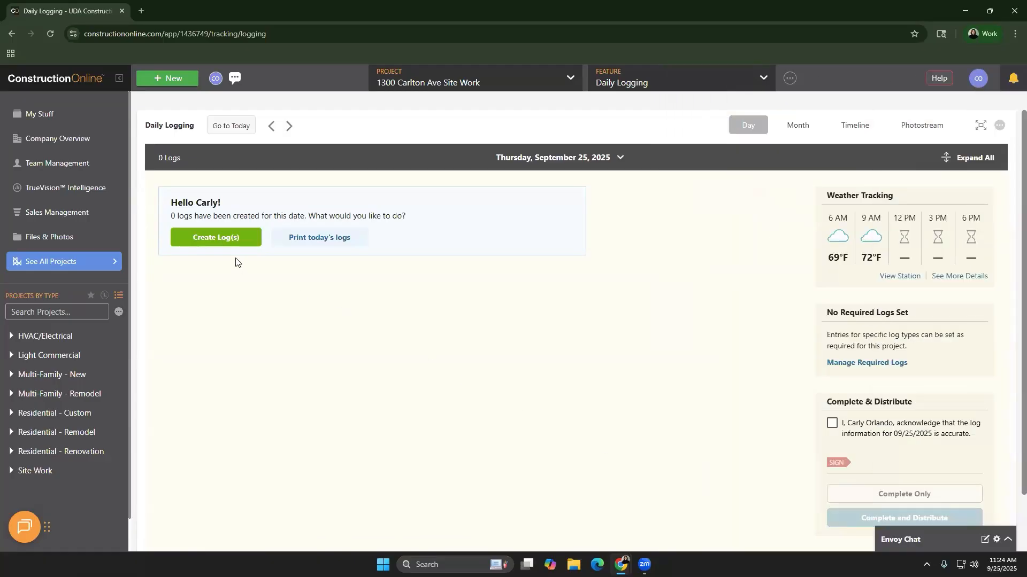
scroll(829, 371, down, 5)
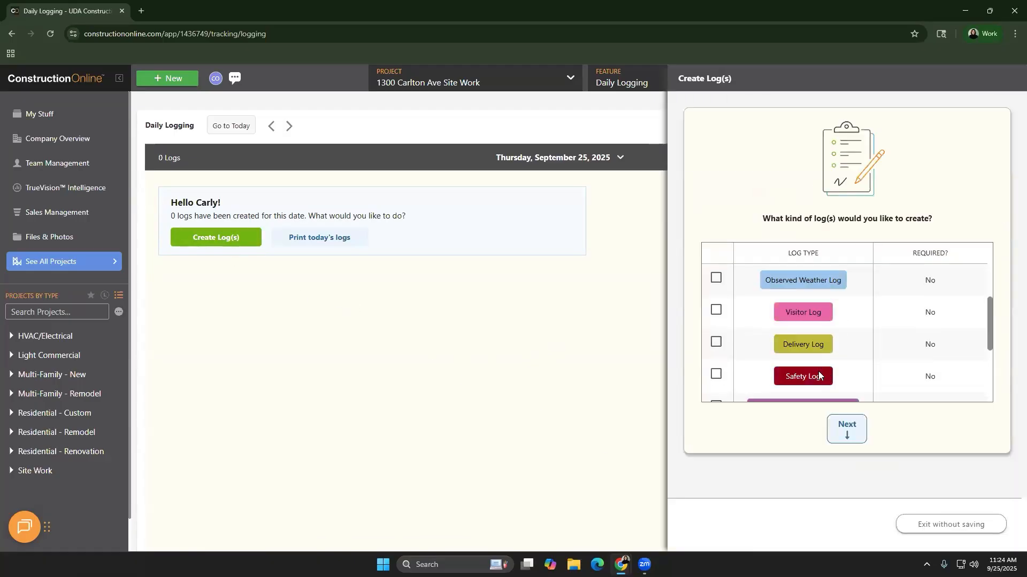
click(716, 289)
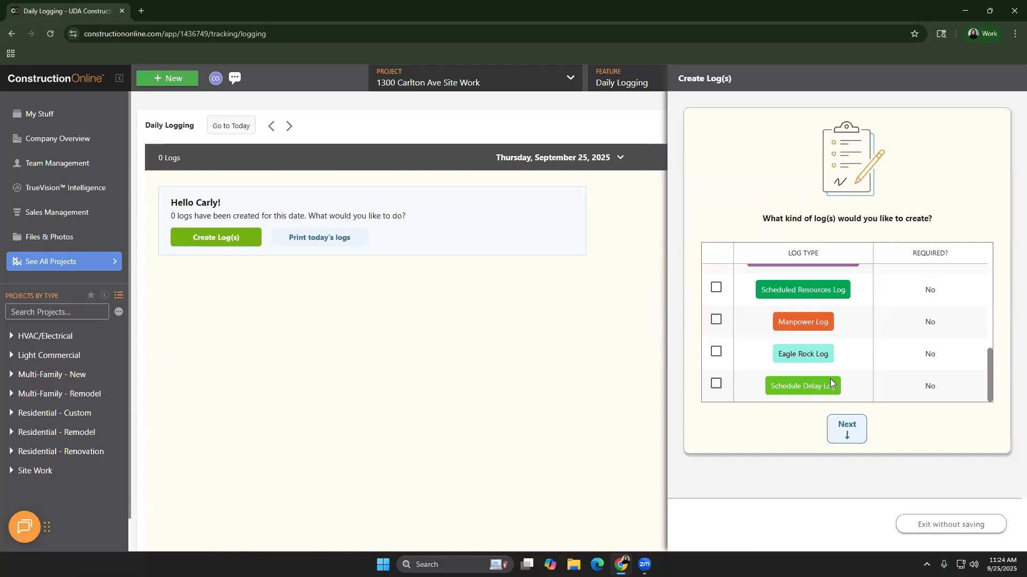
click(855, 426)
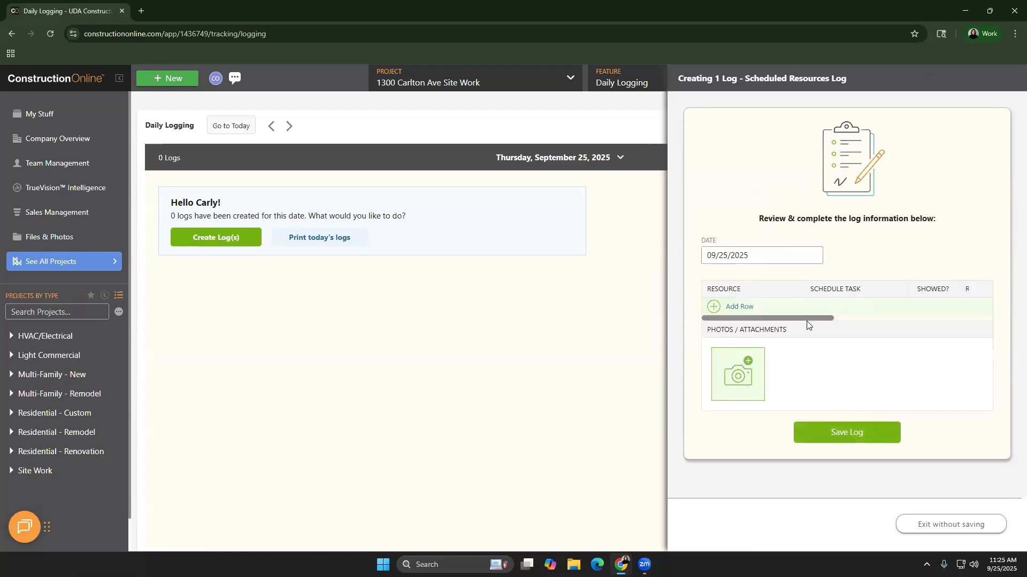
drag(813, 323, 901, 317)
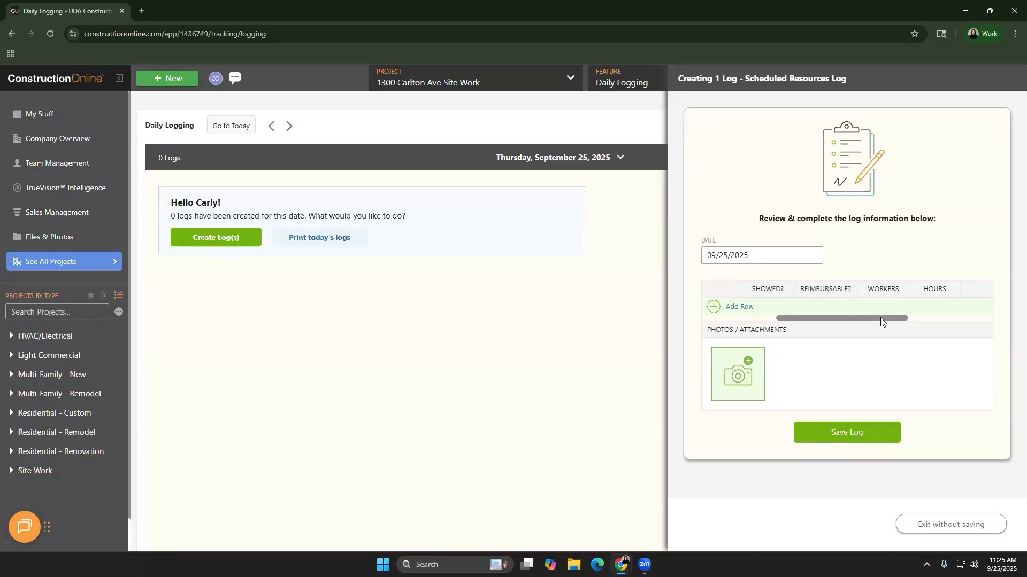
click(922, 318)
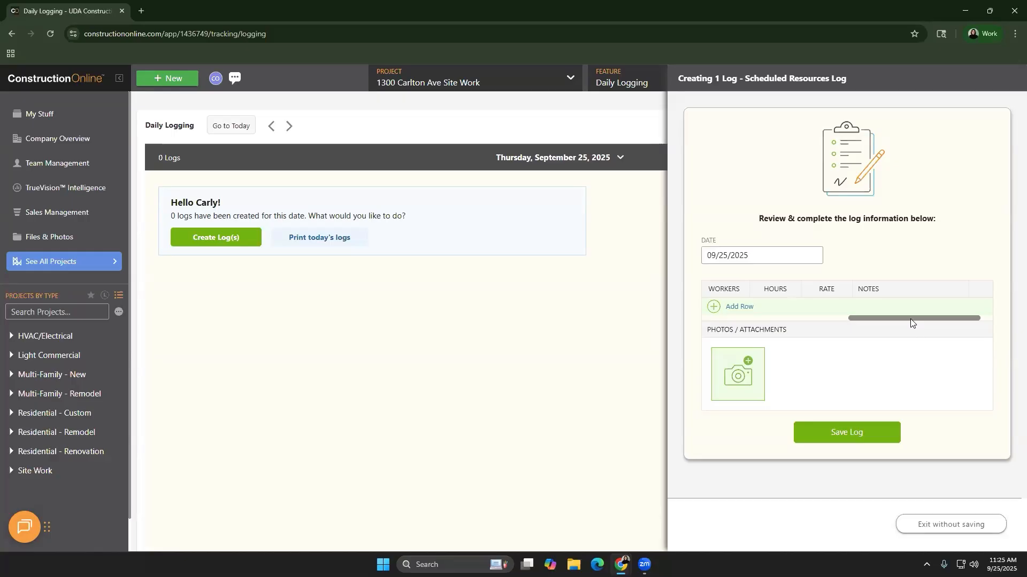
click(948, 529)
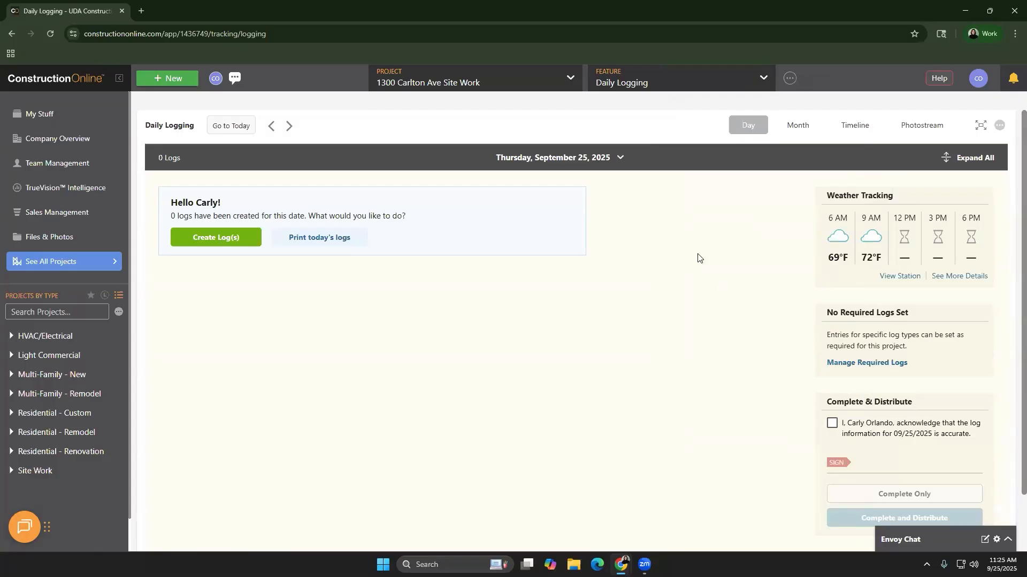
Switch to the project's Client Selections and scroll to the Kitchen row
click(614, 83)
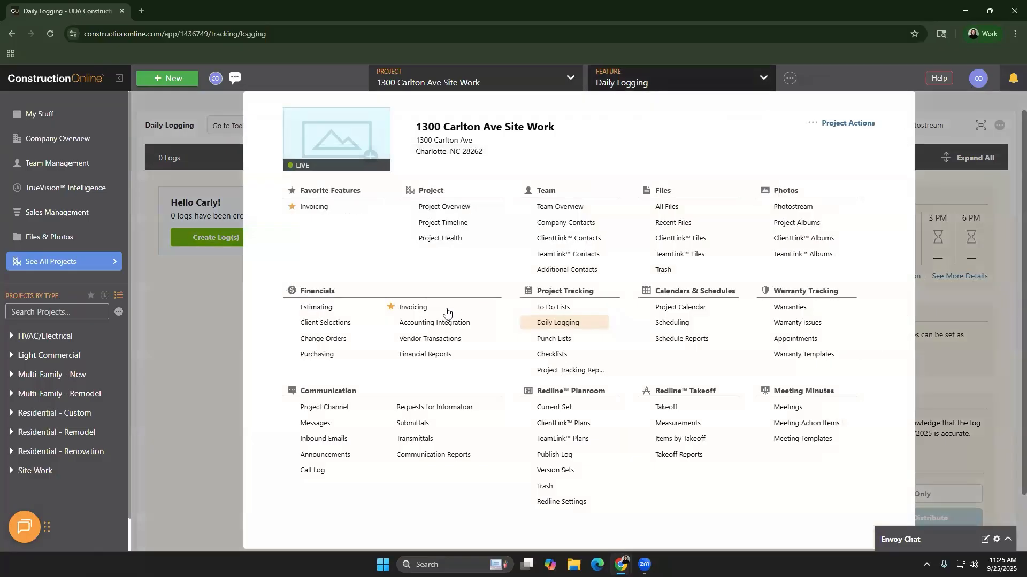
click(346, 324)
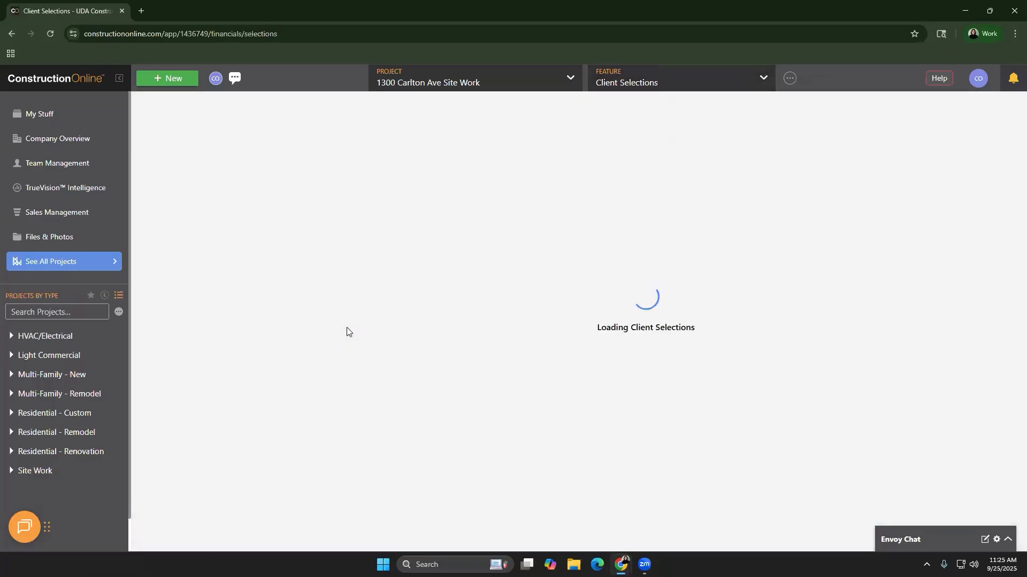
scroll(383, 322, down, 1)
scroll(383, 321, down, 8)
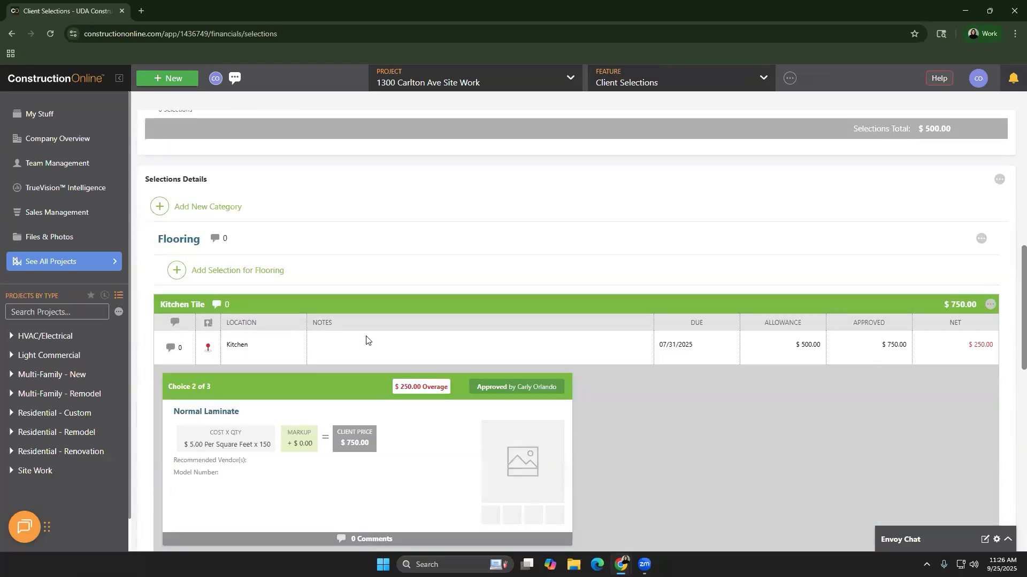
Edit Kitchen Tile, try the Civil Engineering Kickoff milestone, then cancel without saving
right_click(367, 340)
click(394, 345)
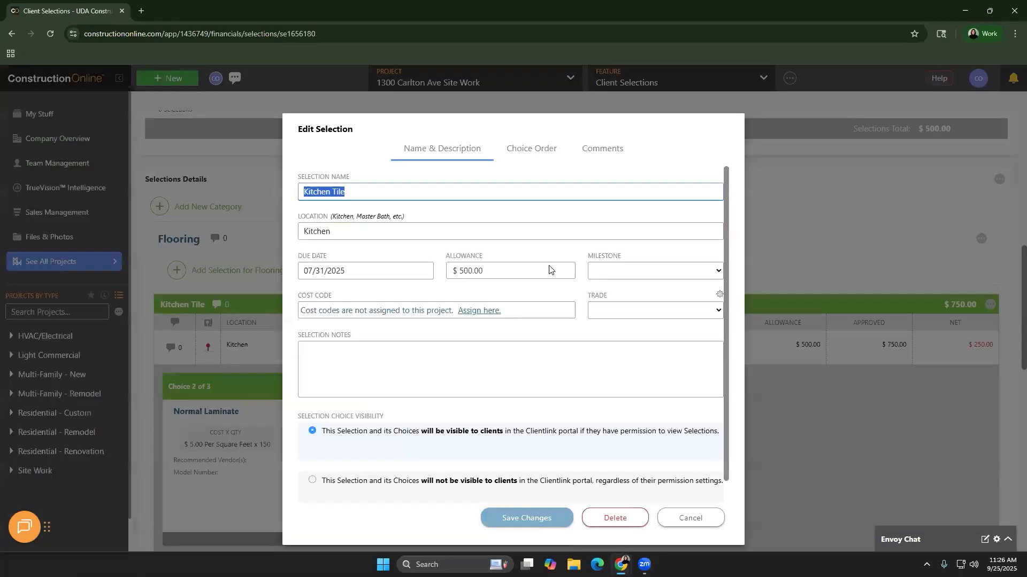
click(651, 271)
scroll(680, 495, down, 2)
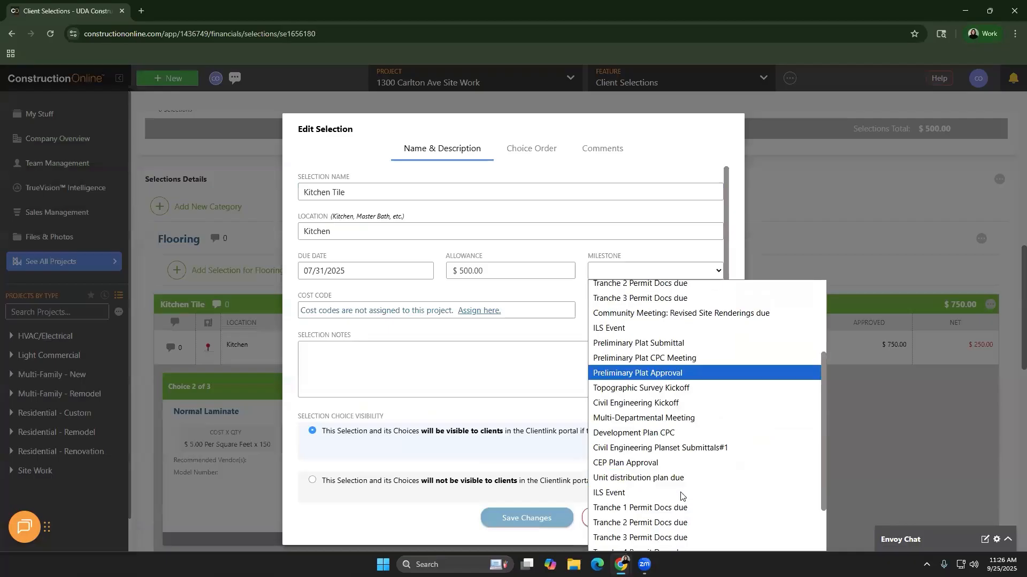
scroll(677, 395, down, 2)
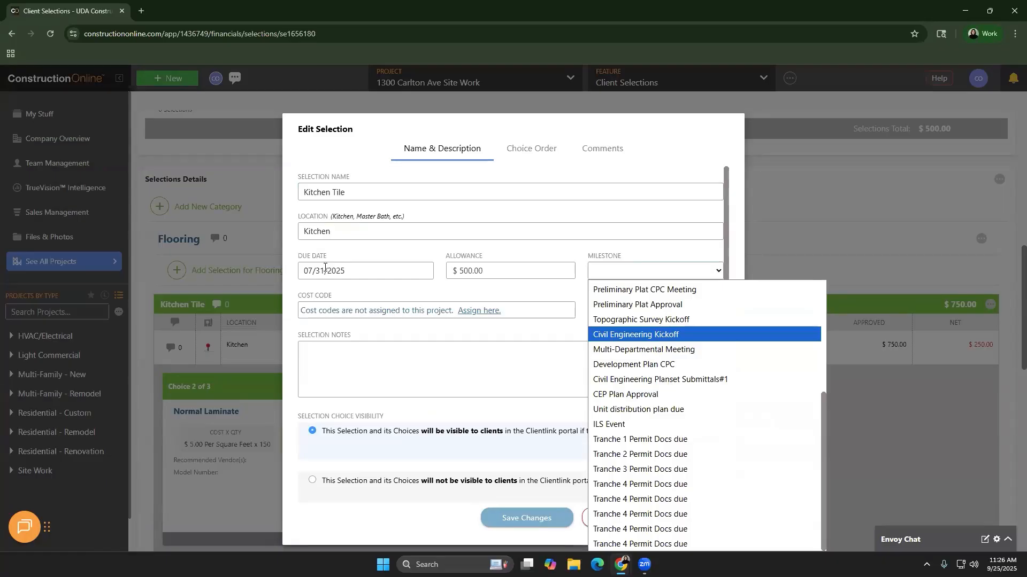
click(647, 337)
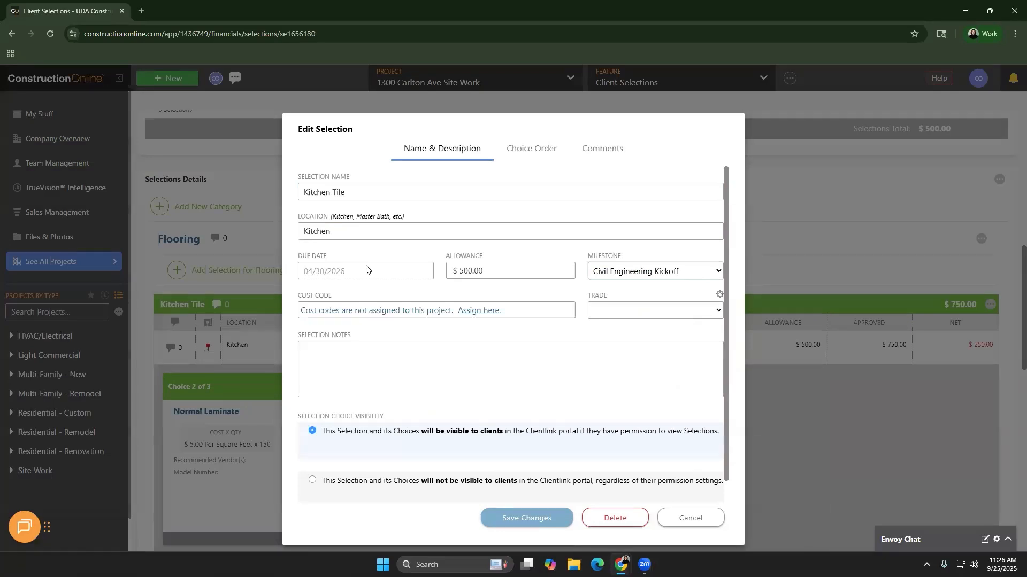
click(695, 518)
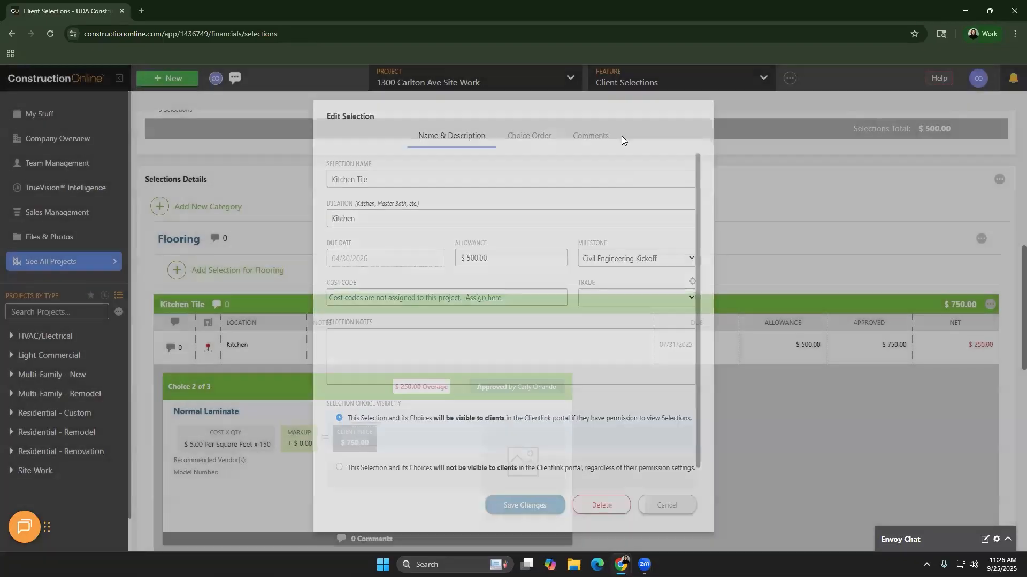
Open the Example Master Schedule in Scheduling, scroll the Gantt task list, and show the Reports ribbon
click(618, 81)
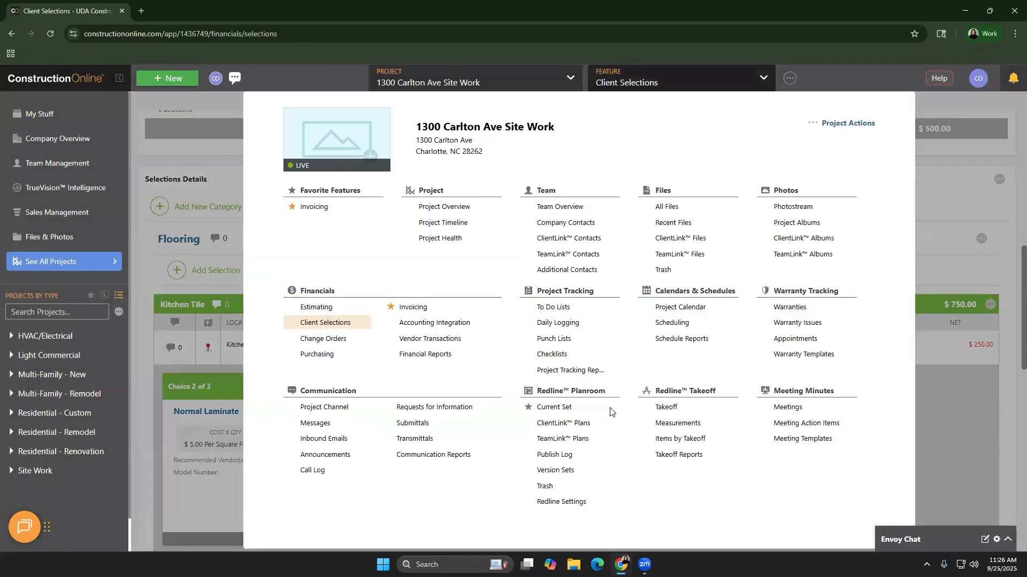
click(674, 324)
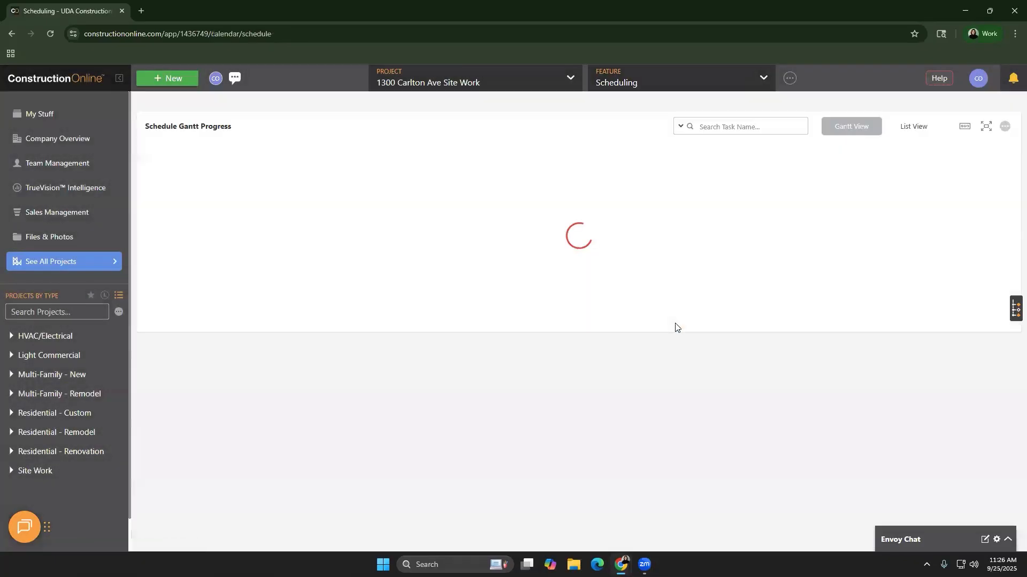
scroll(660, 347, down, 2)
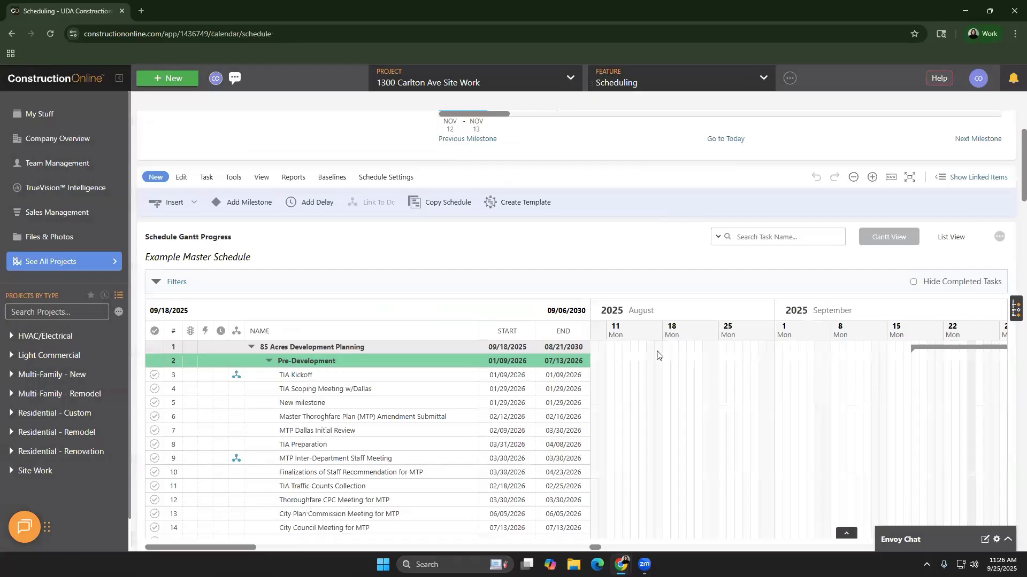
scroll(658, 356, down, 2)
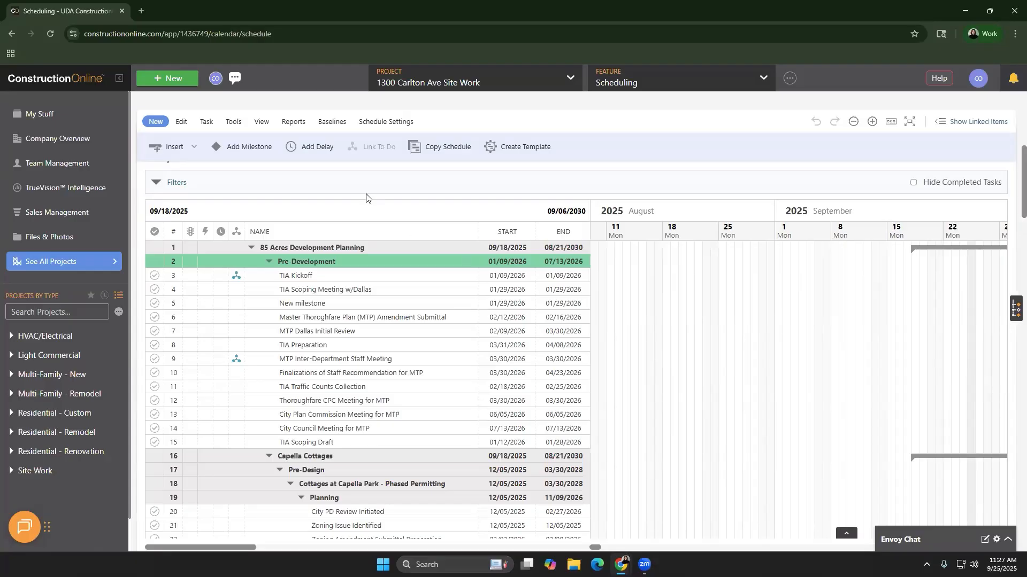
click(288, 123)
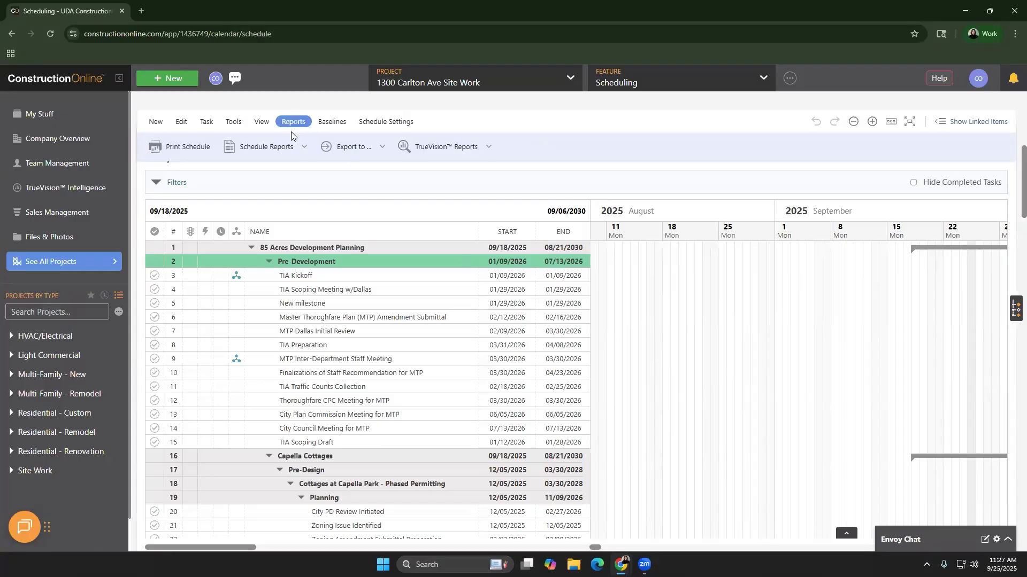
Look over the Schedule Reports types list, then bring up the project Feature menu
click(308, 150)
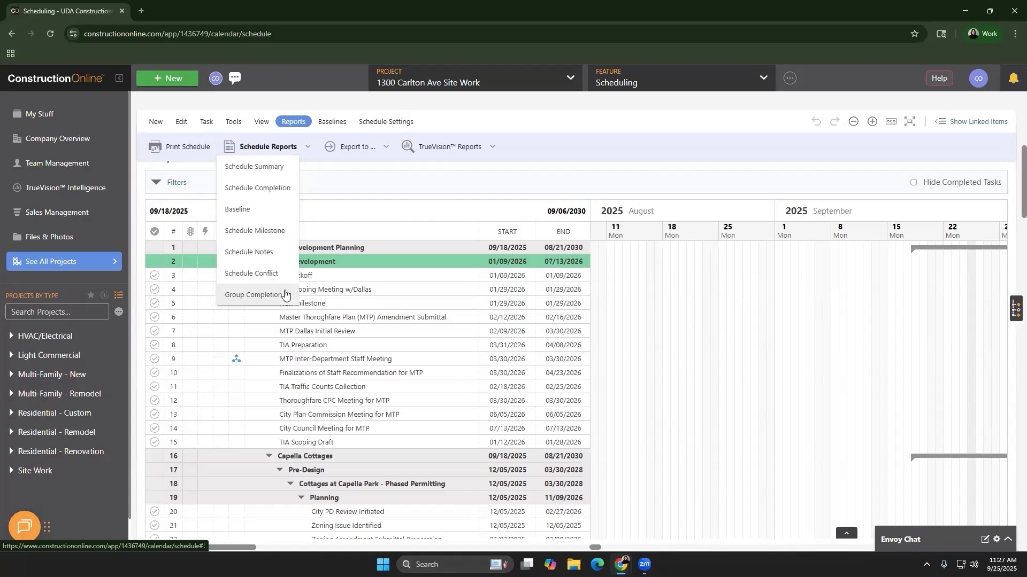
click(663, 86)
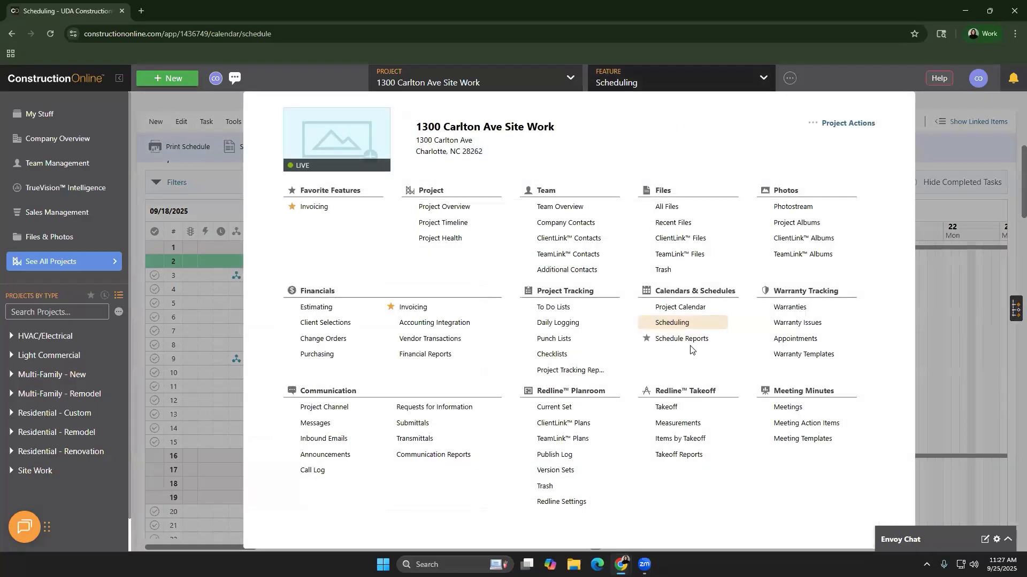
Go to the Schedule Reports page and reveal the Schedule Summary report's Create option
click(688, 339)
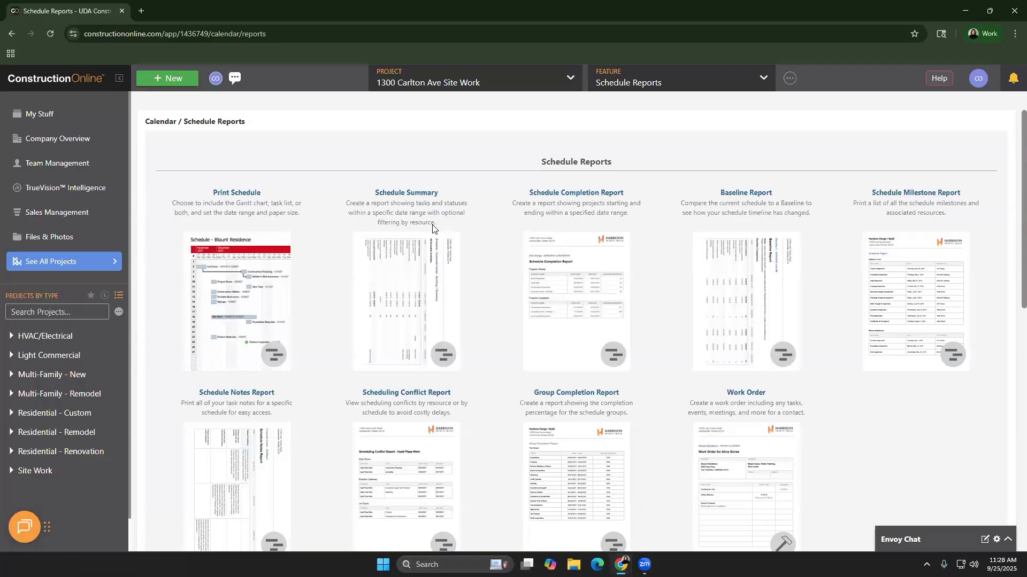
mouse_move(916, 303)
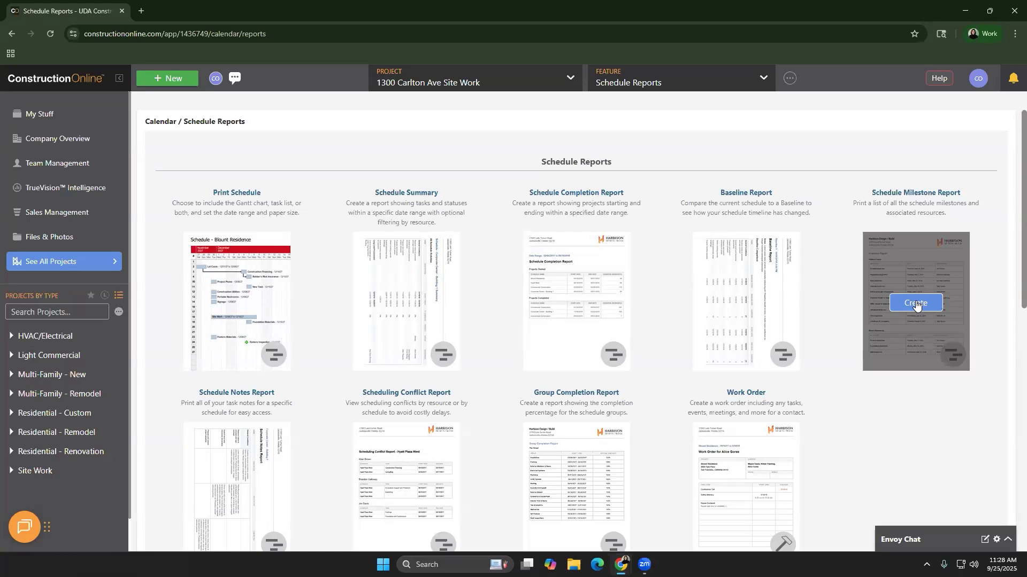
Begin a Schedule Summary report, keep No Filter by resource, and cancel without creating it
click(422, 300)
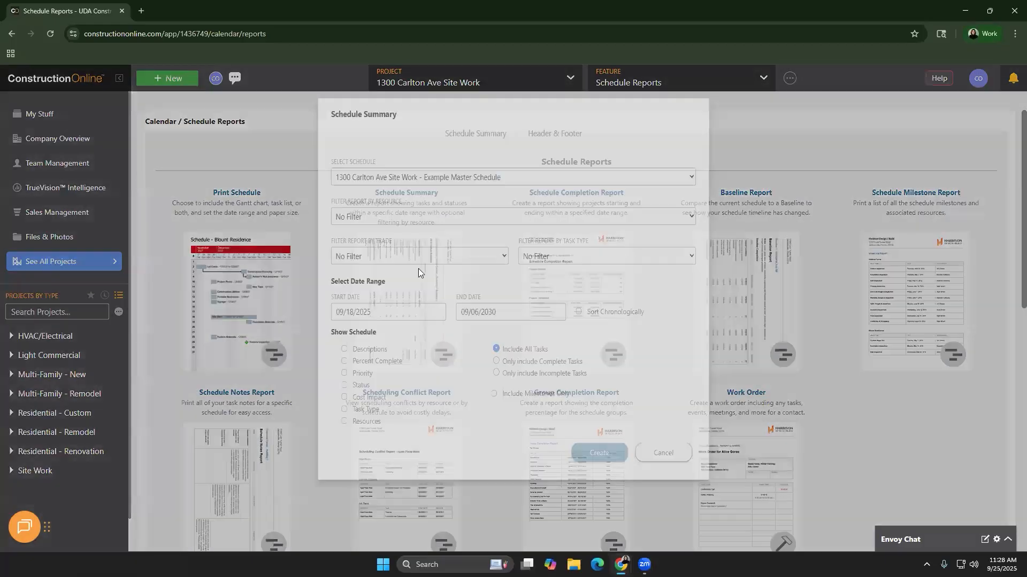
click(402, 231)
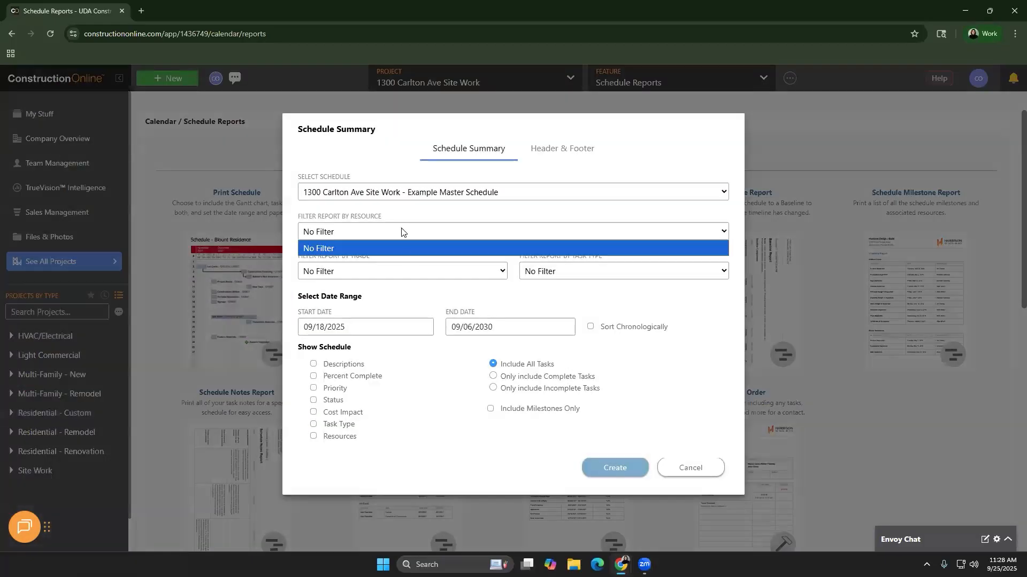
click(408, 303)
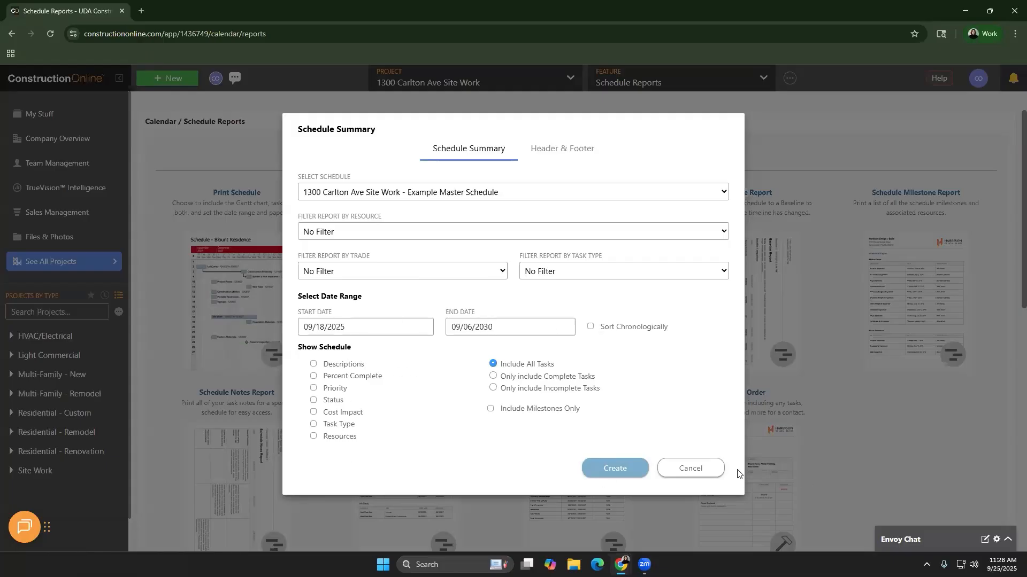
click(713, 468)
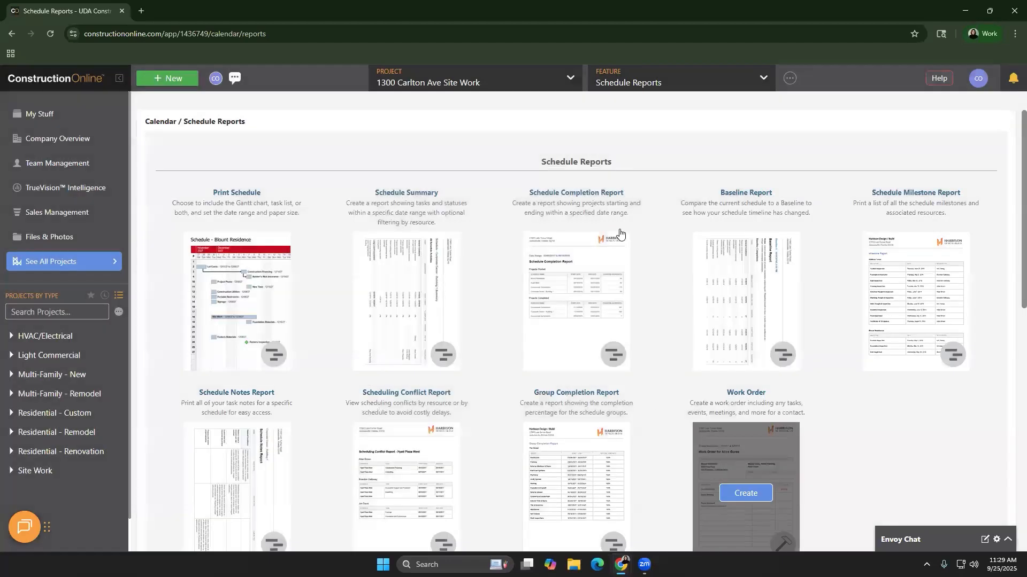
Open Scheduling and view the Export Schedule choices: Excel, Project, Google and Outlook
click(655, 82)
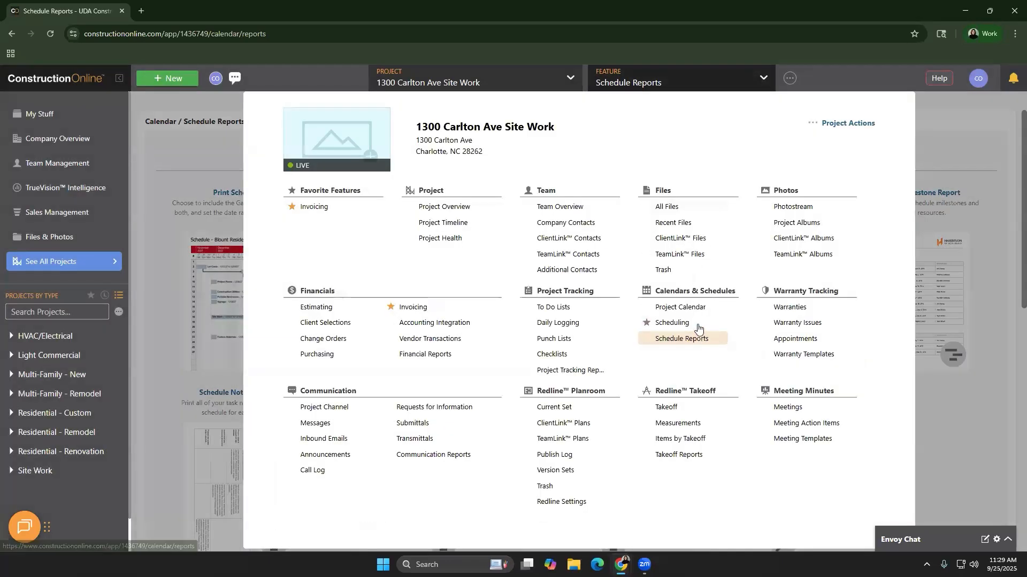
click(692, 324)
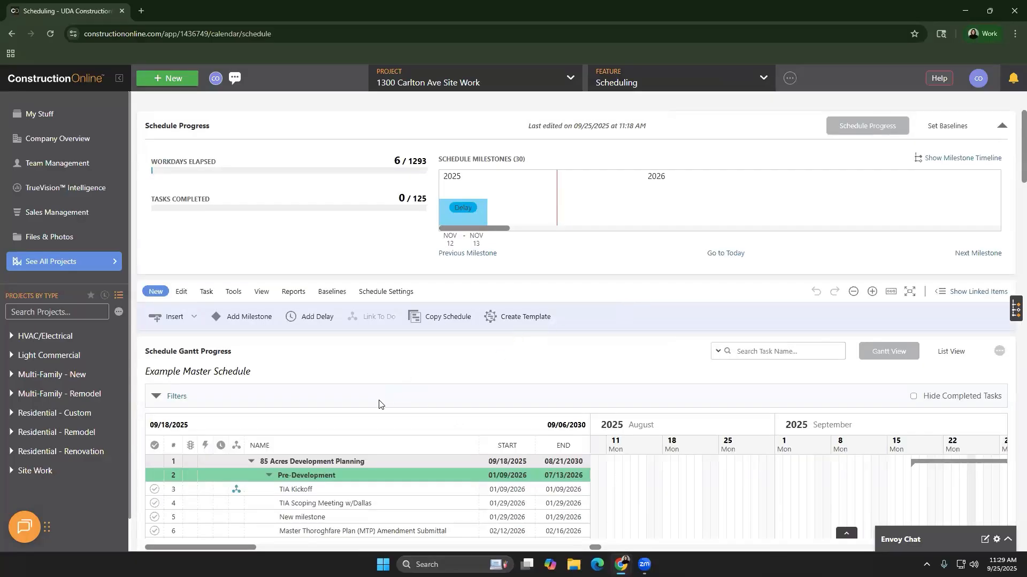
click(999, 352)
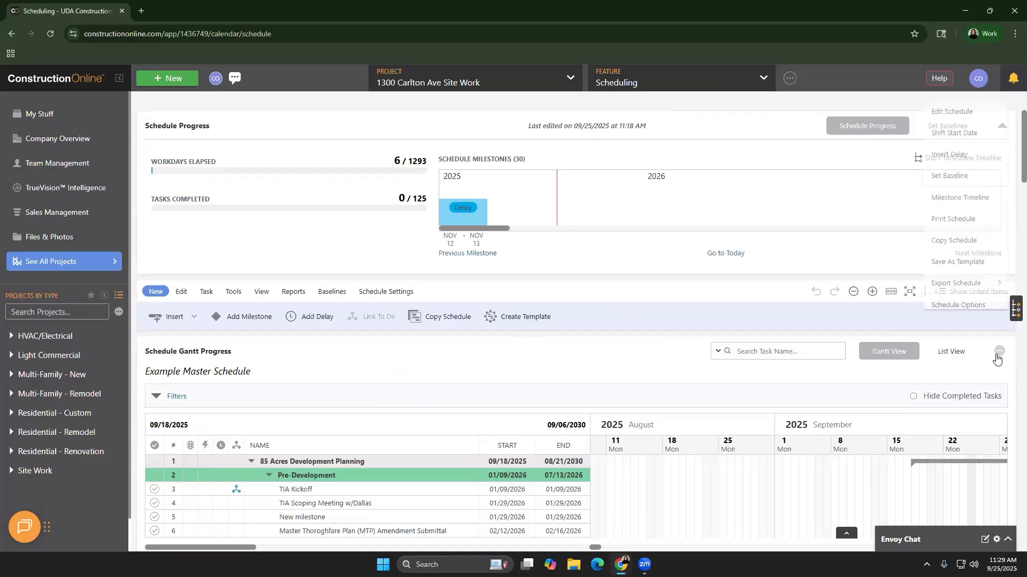
mouse_move(988, 287)
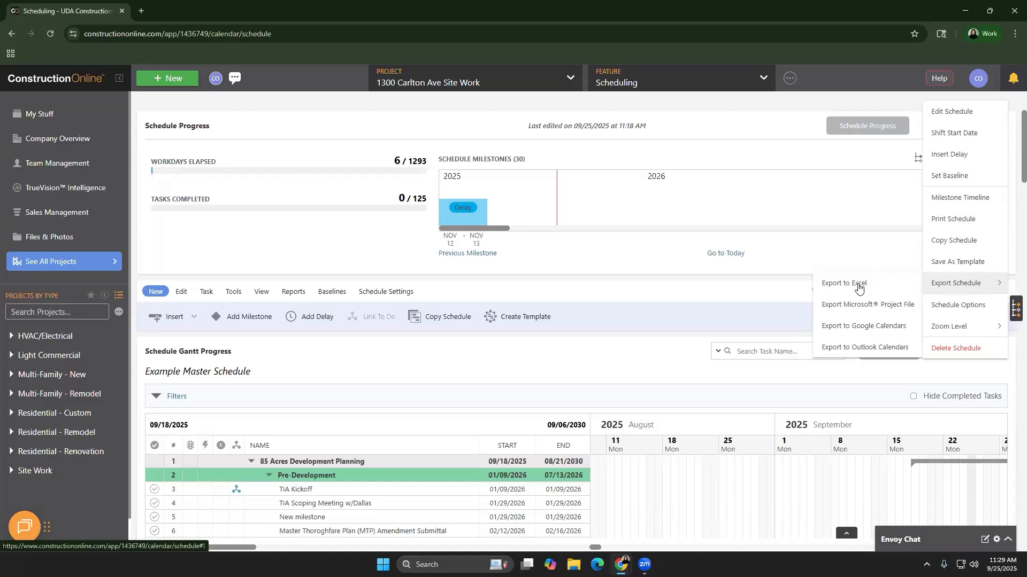
click(750, 301)
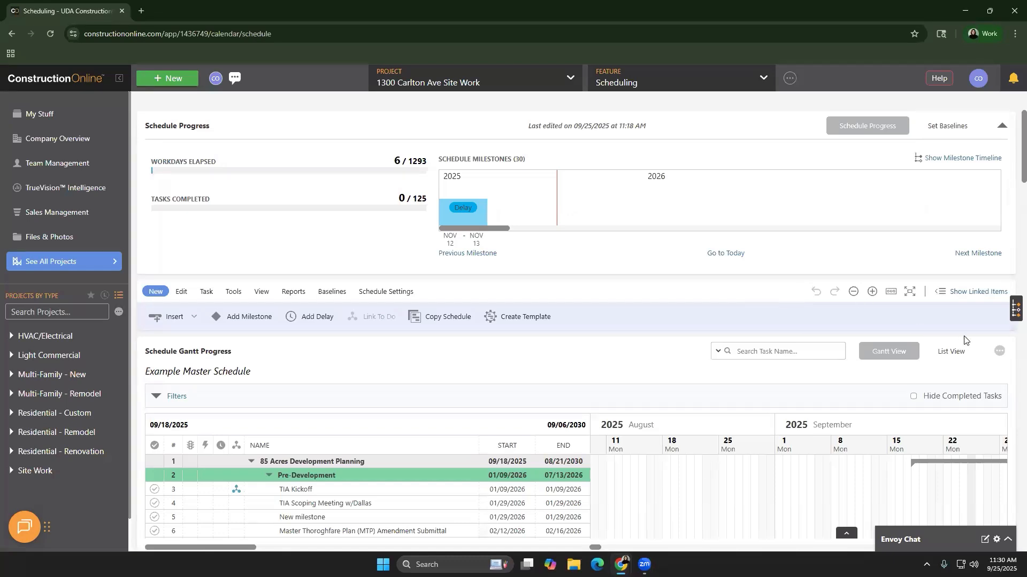
Revisit the Export Schedule choices, then bring up the account settings menu
click(1000, 352)
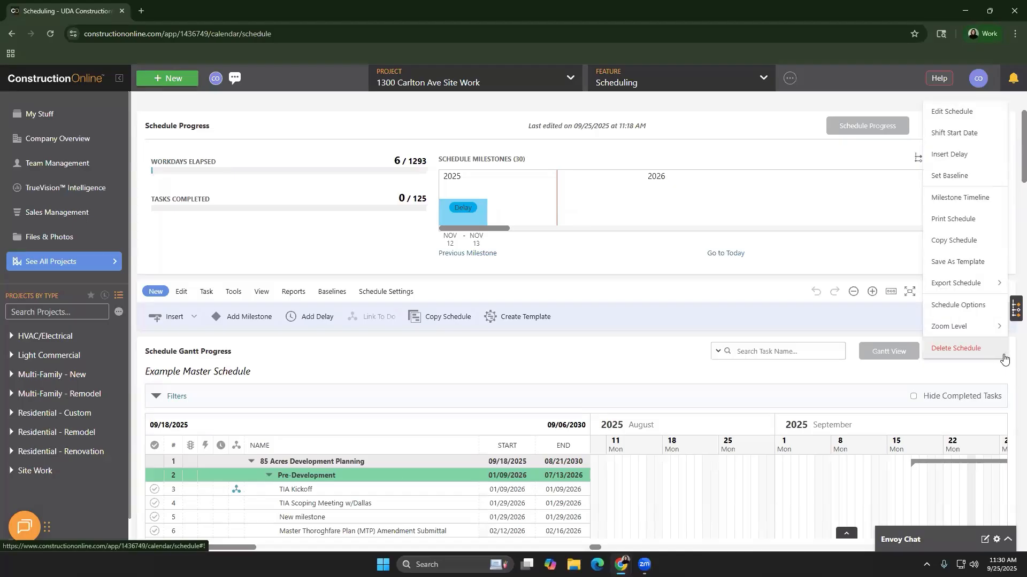
mouse_move(972, 286)
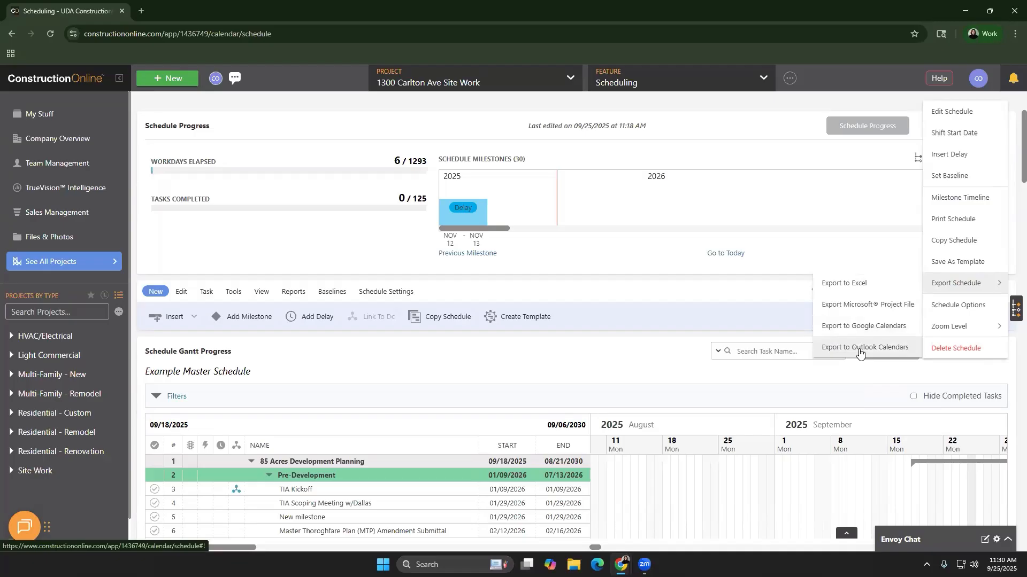
click(979, 79)
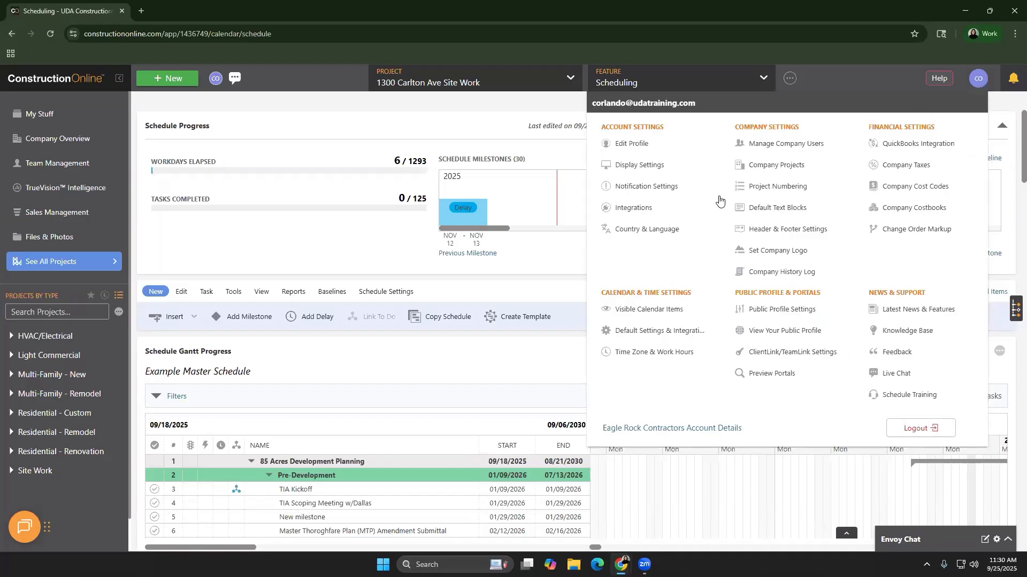
Review the account's calendar integration toggles without saving, recheck schedule exports, then open the Feature menu
click(675, 214)
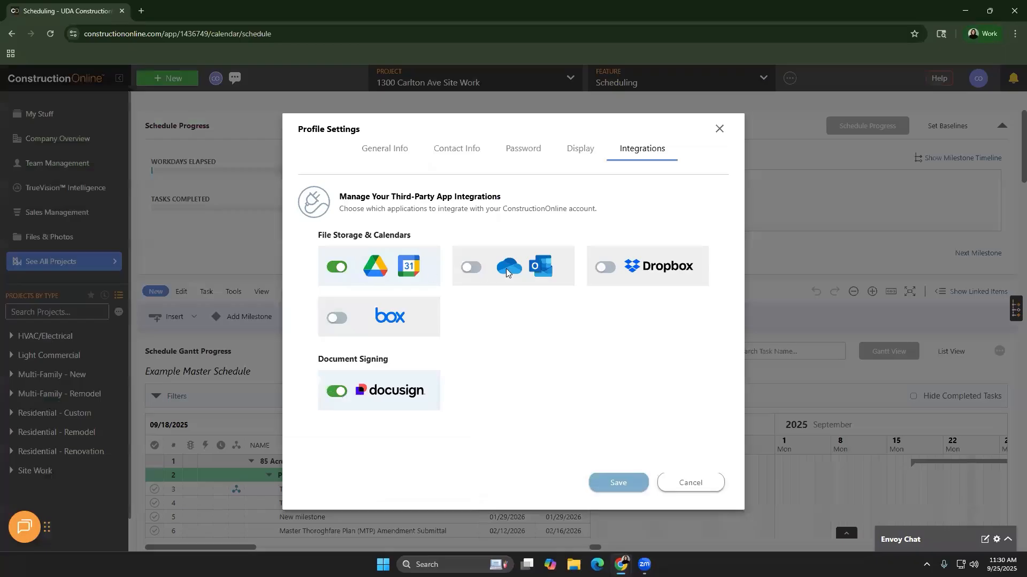
click(678, 481)
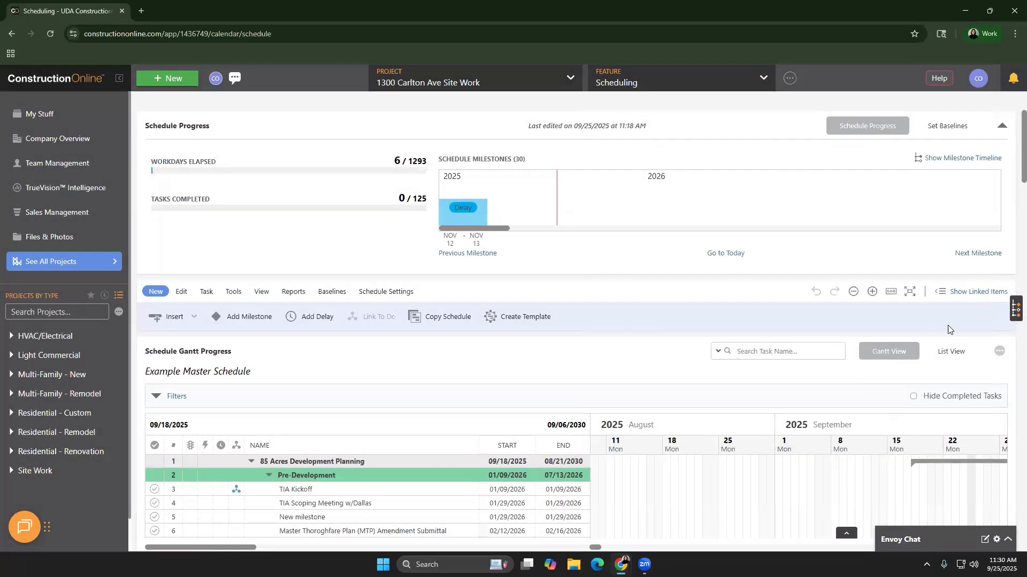
click(1000, 351)
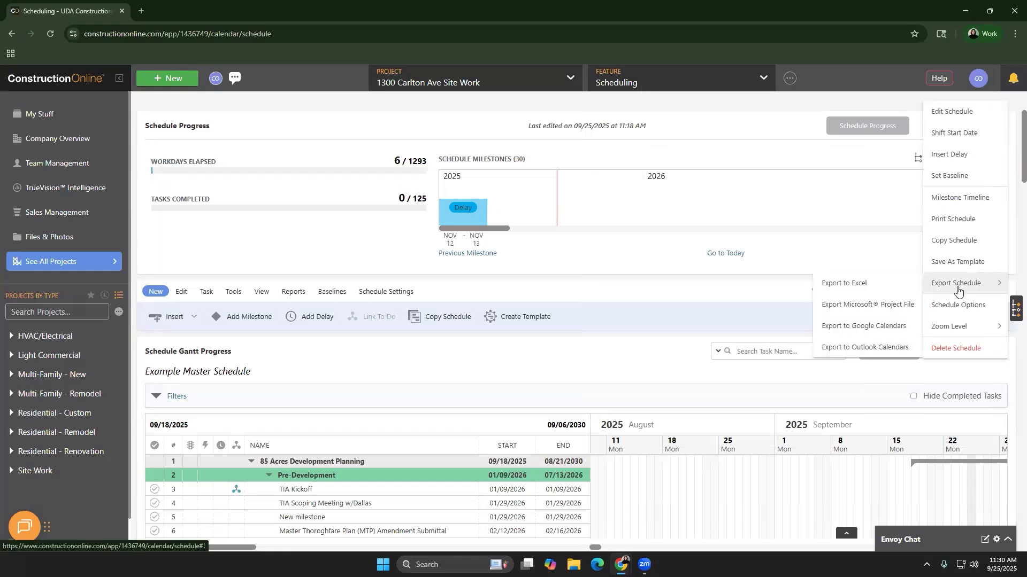
click(882, 327)
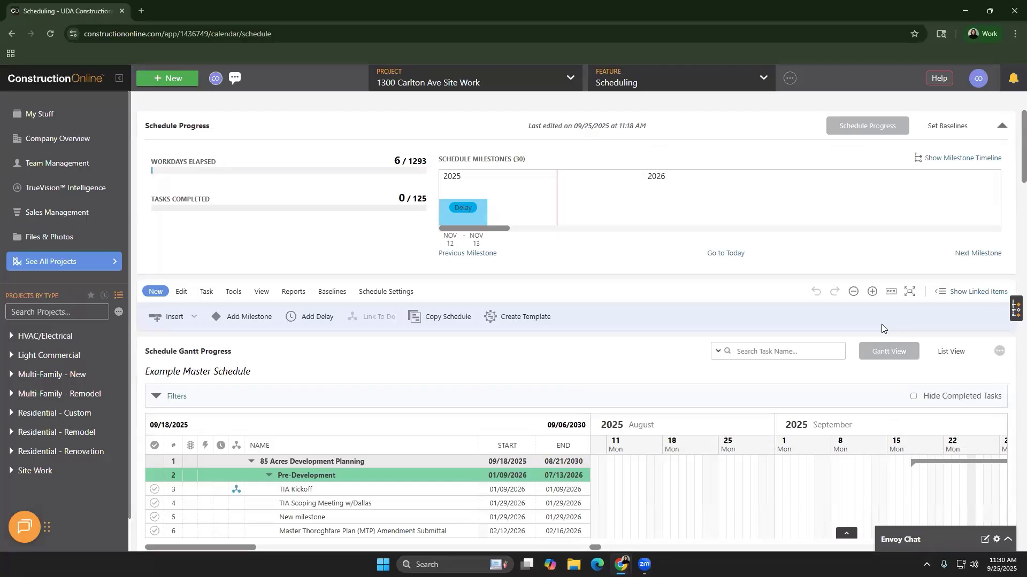
click(705, 74)
Open the Project Calendar's September 2025 month view with Labor Day, Kick-Off Meeting and Working events
click(692, 306)
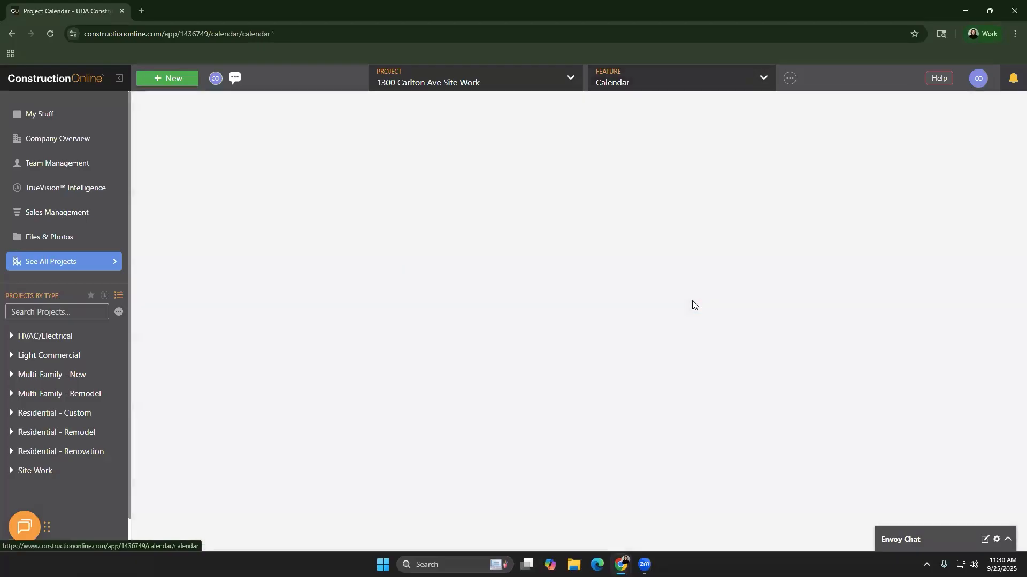
scroll(695, 428, down, 3)
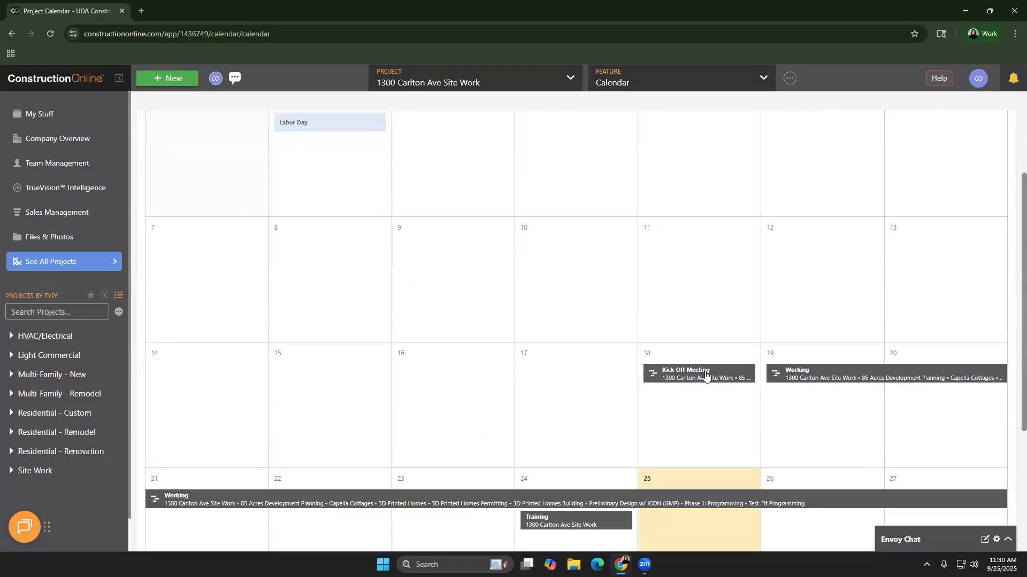
scroll(695, 384, down, 2)
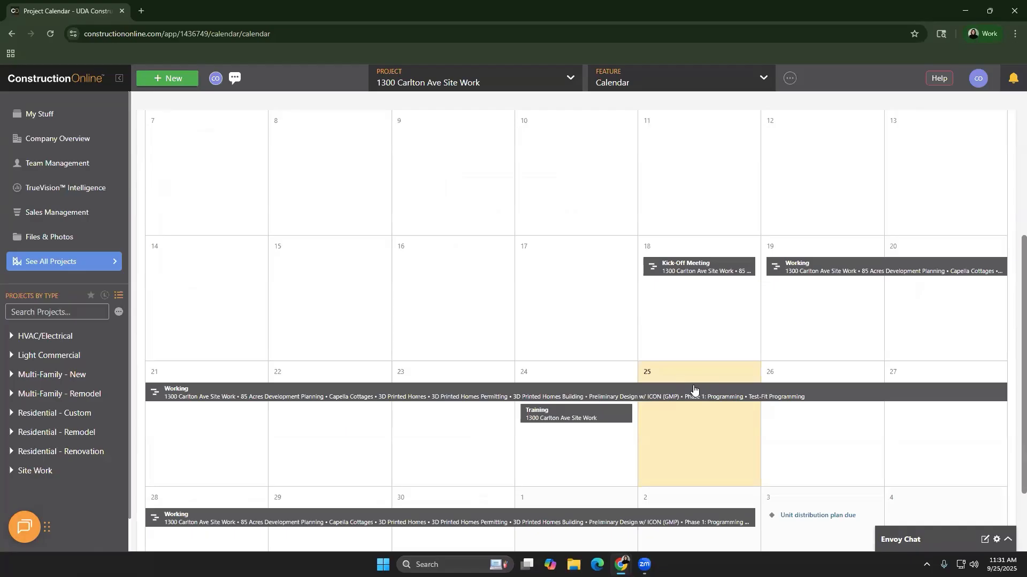
scroll(693, 388, up, 4)
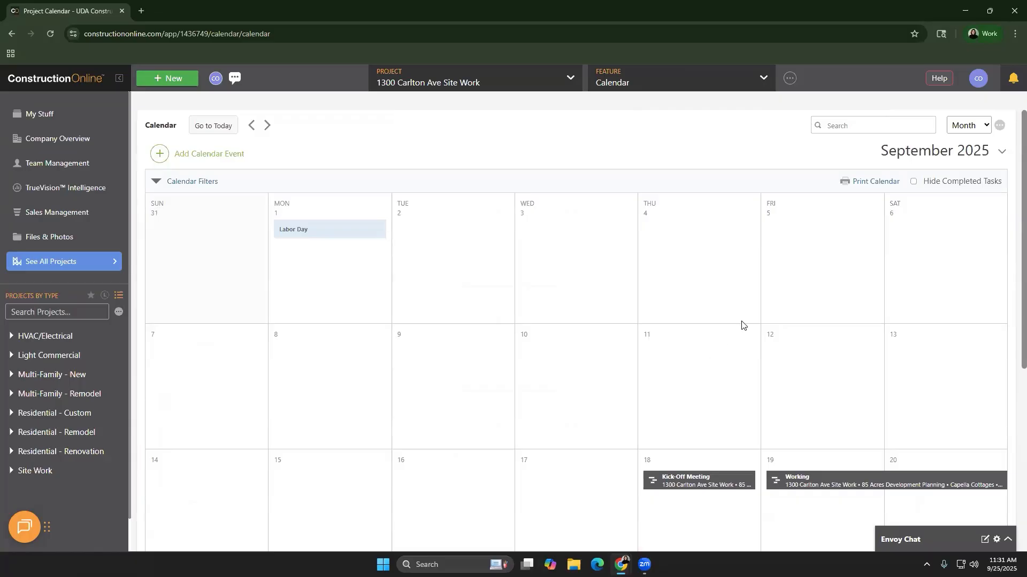
click(977, 80)
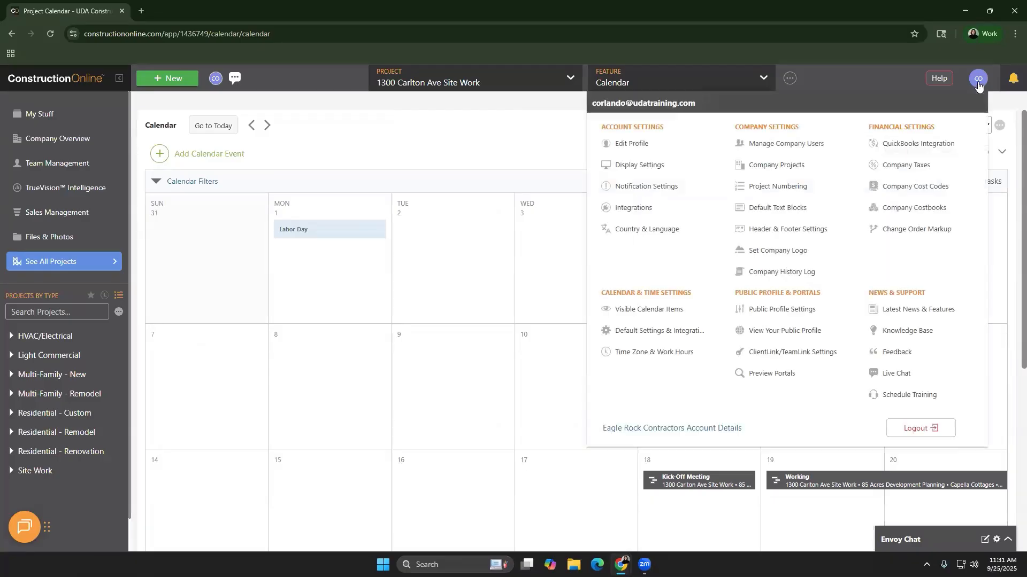
click(818, 352)
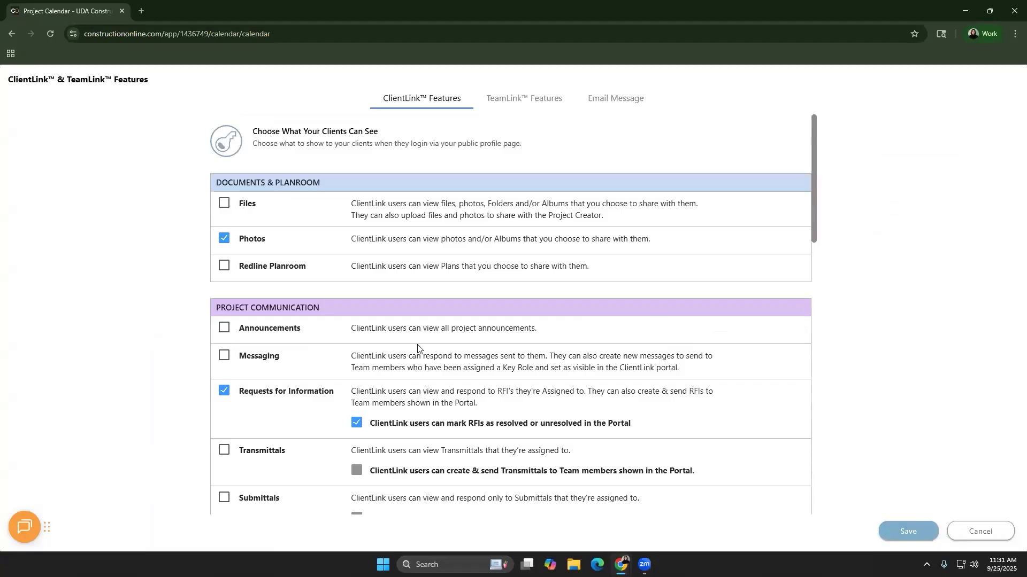
scroll(419, 349, down, 3)
scroll(416, 349, down, 8)
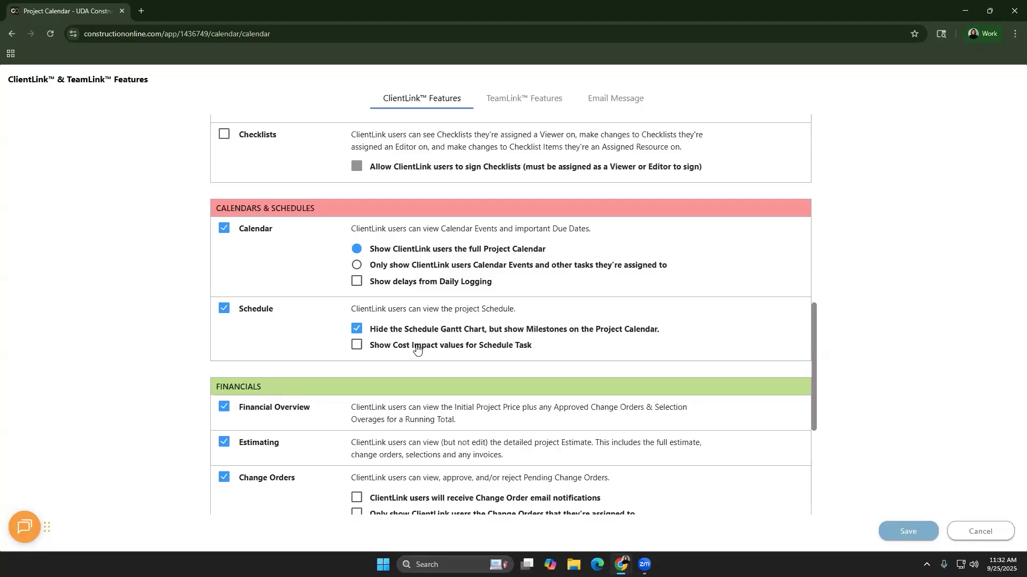
click(523, 101)
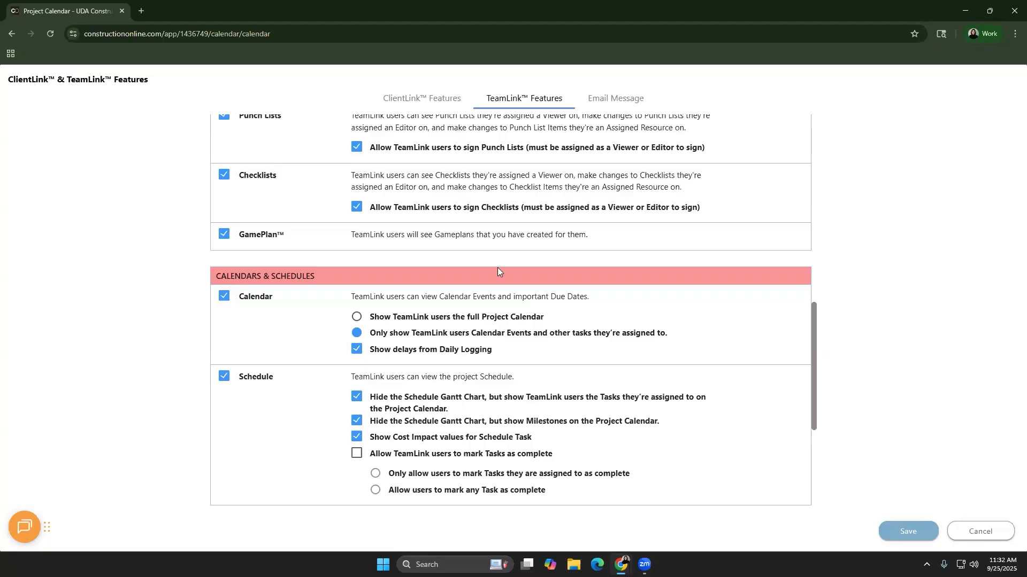
click(970, 532)
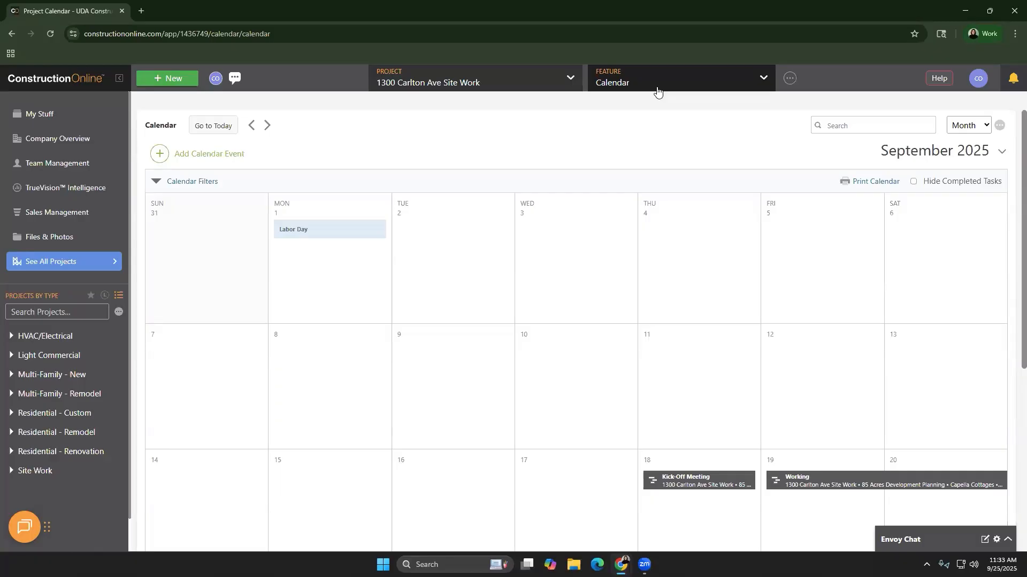
click(657, 92)
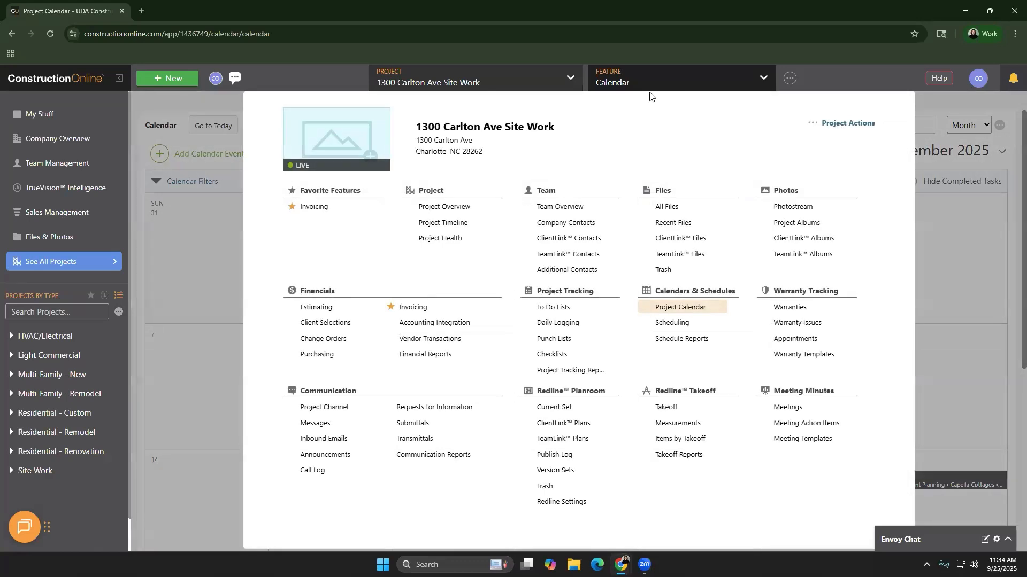
click(584, 209)
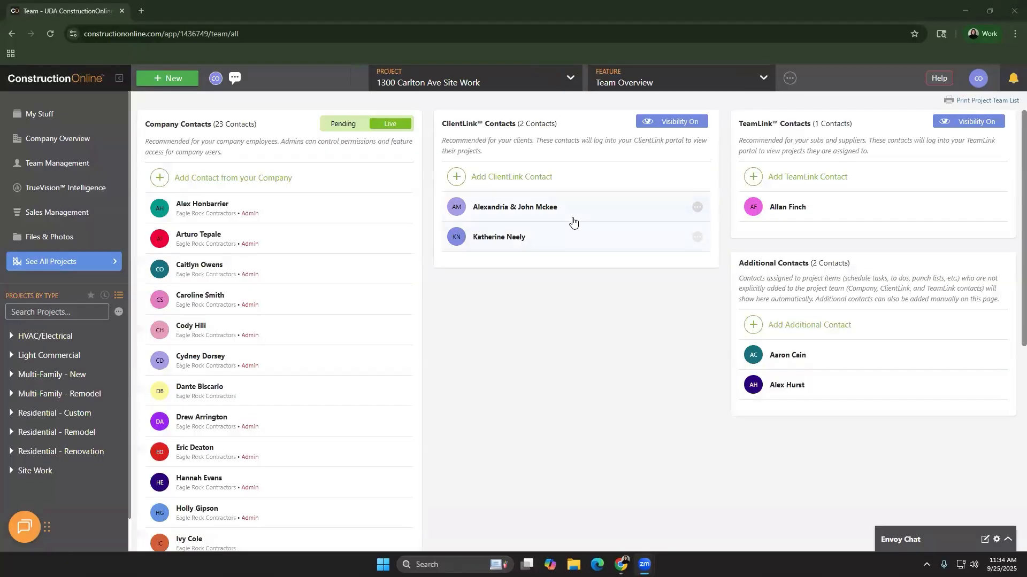
Preview the first ClientLink contact's portal in a new tab, then return to the team list
right_click(572, 220)
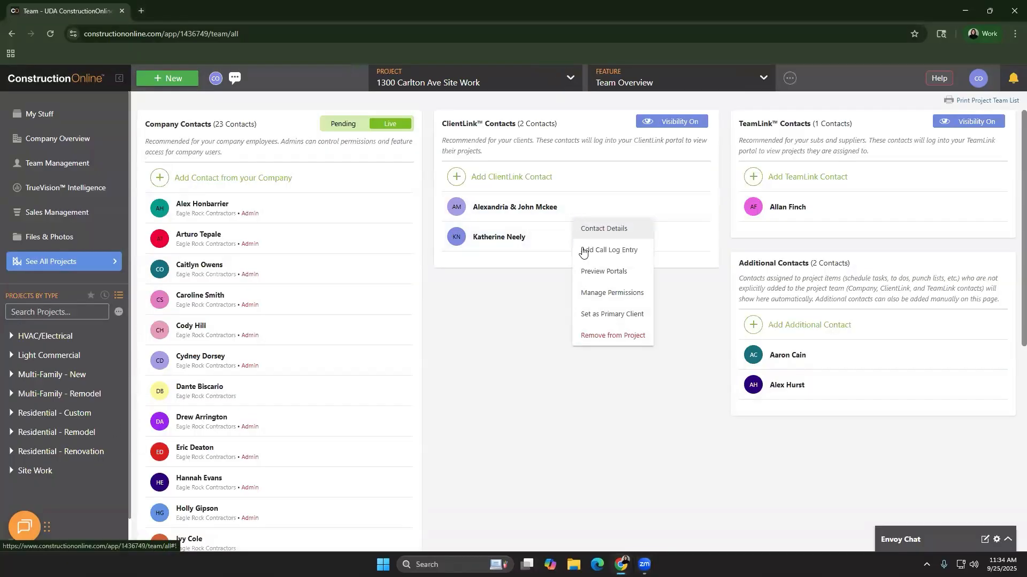
click(591, 273)
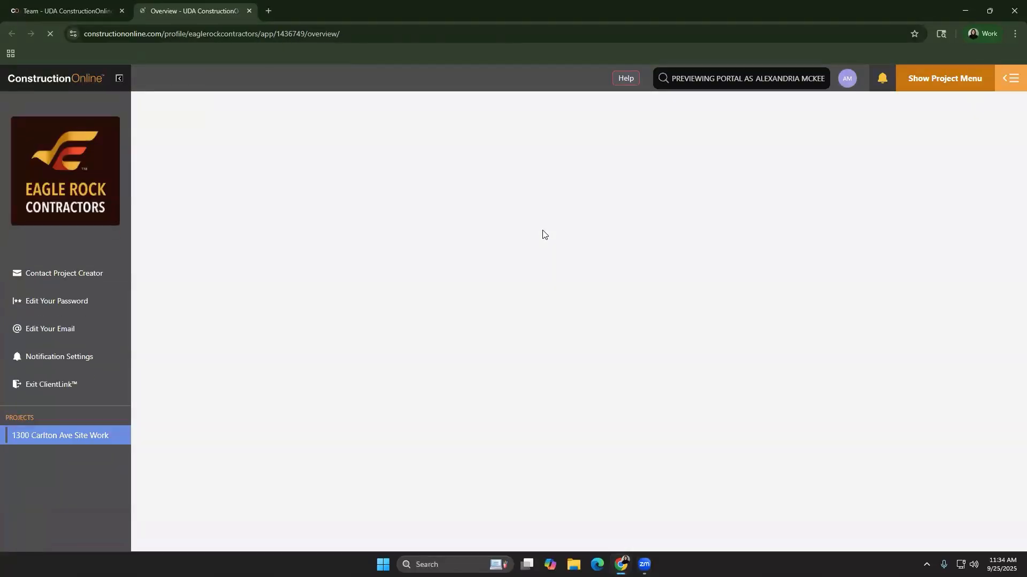
scroll(384, 290, down, 3)
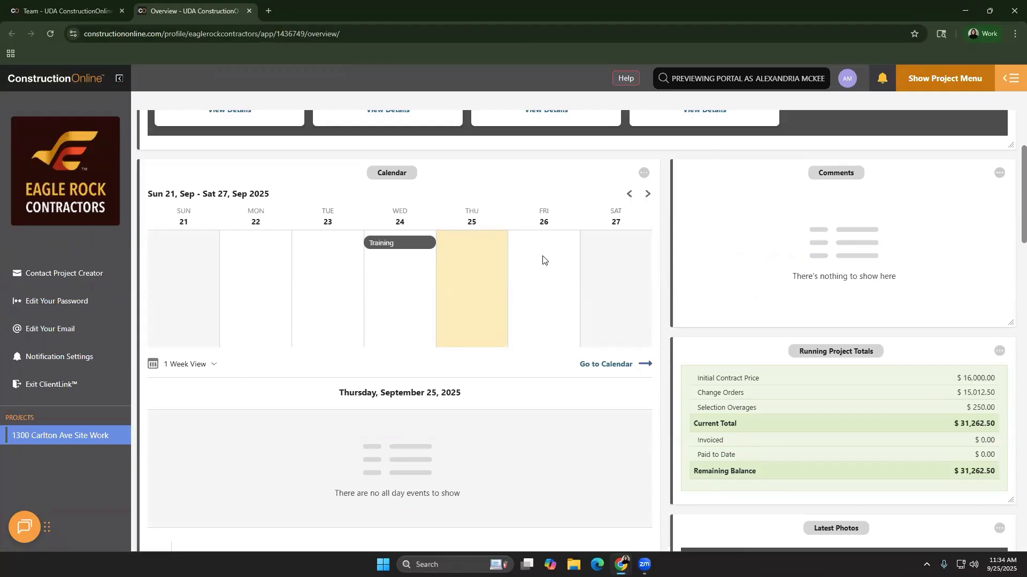
click(96, 18)
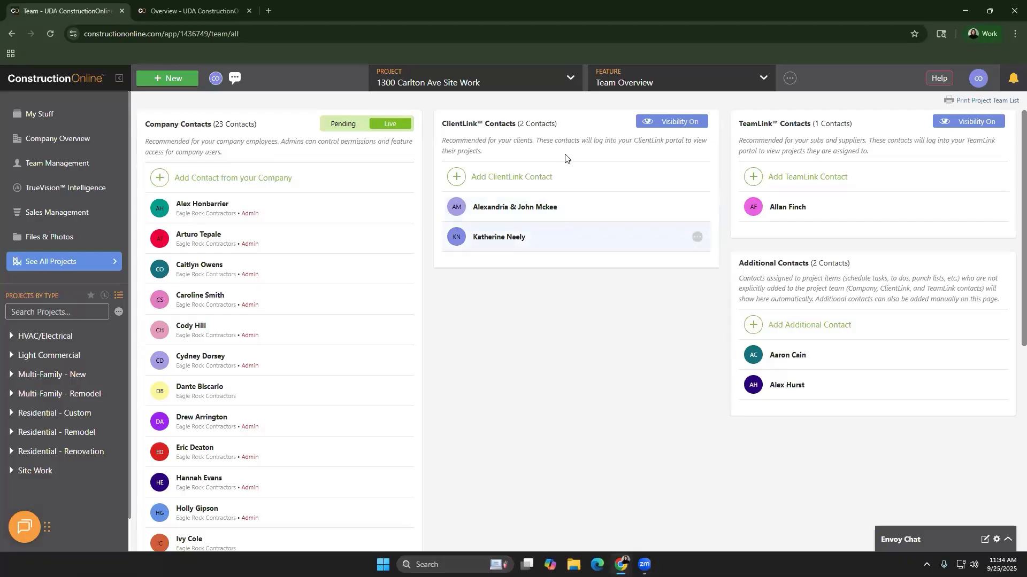
Open Schedule Reports and review Schedule Exports and the TrueVision Cash Flow reports
click(618, 86)
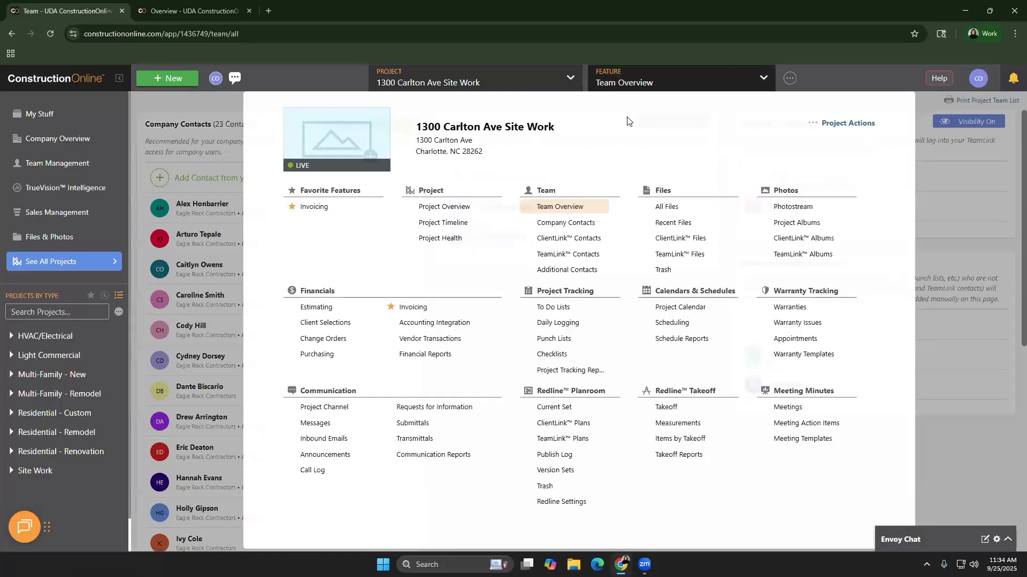
click(670, 338)
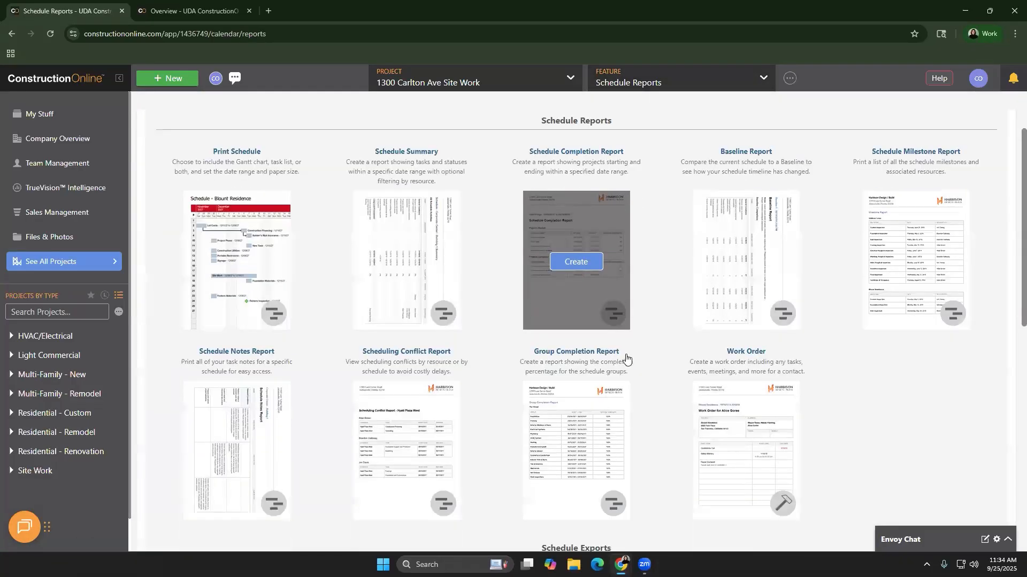
scroll(637, 351, down, 10)
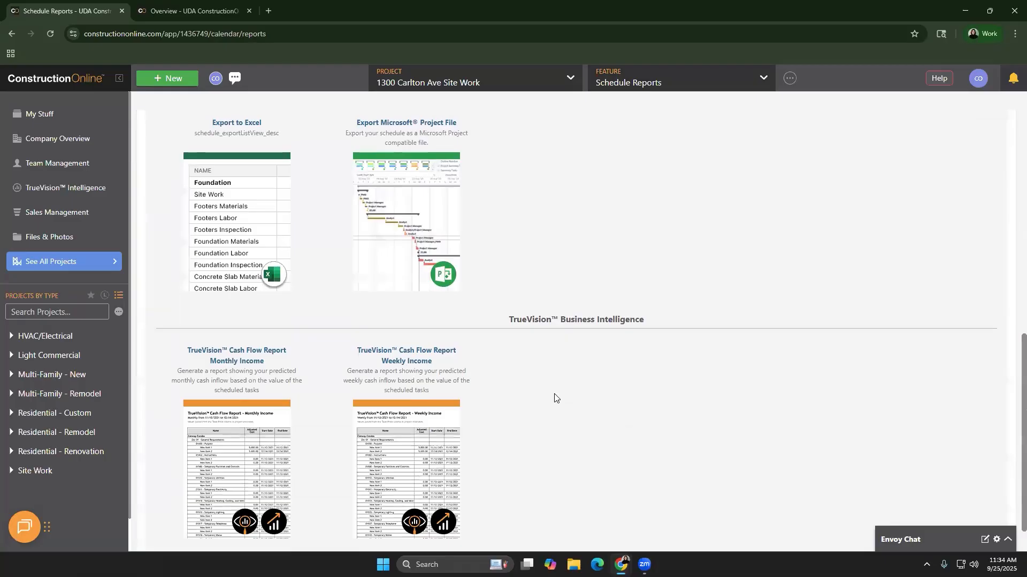
scroll(555, 398, down, 1)
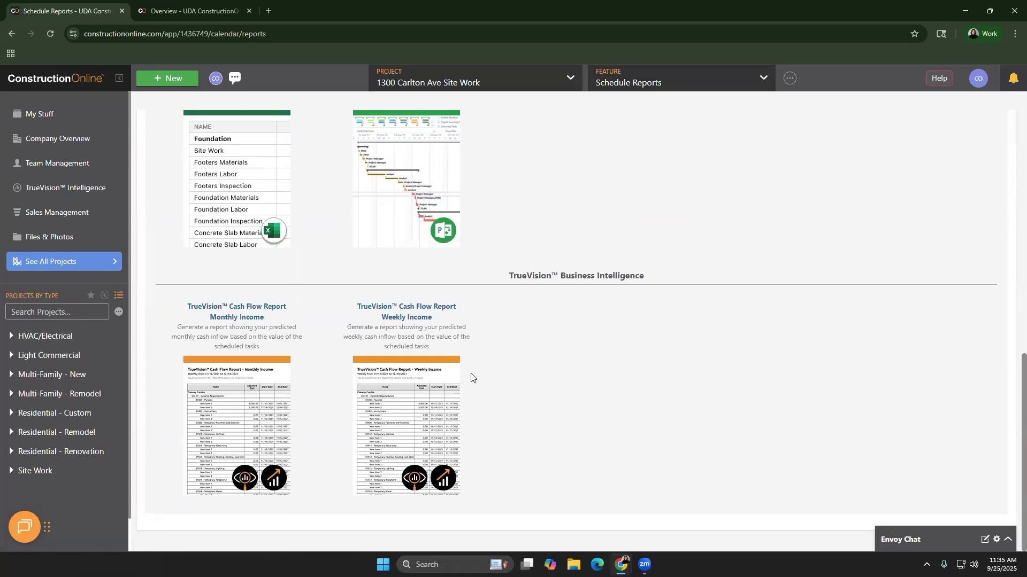
mouse_move(437, 395)
Open the Gantt schedule and start 'Example Master Schedule - Template' from it
click(705, 91)
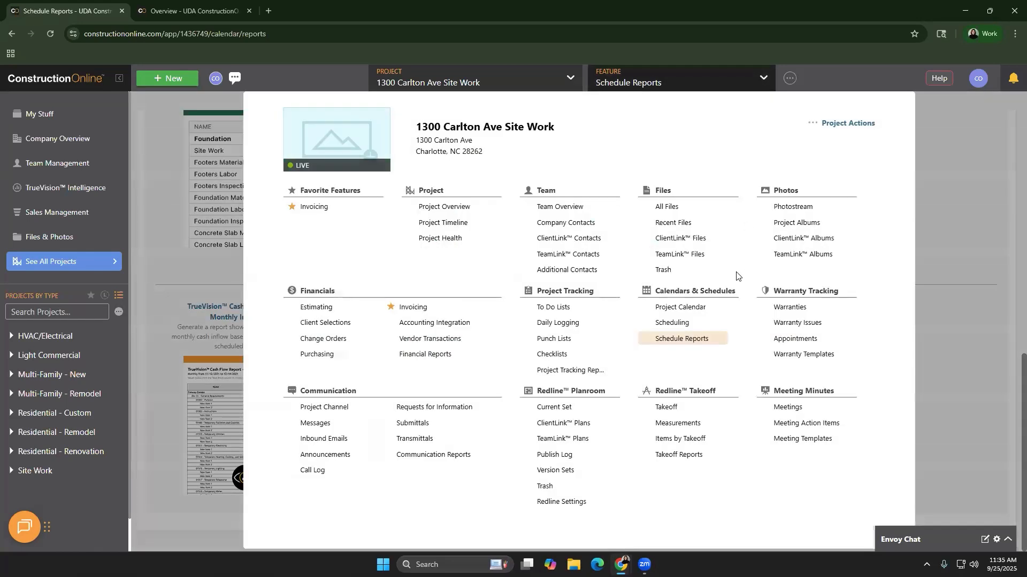
click(720, 322)
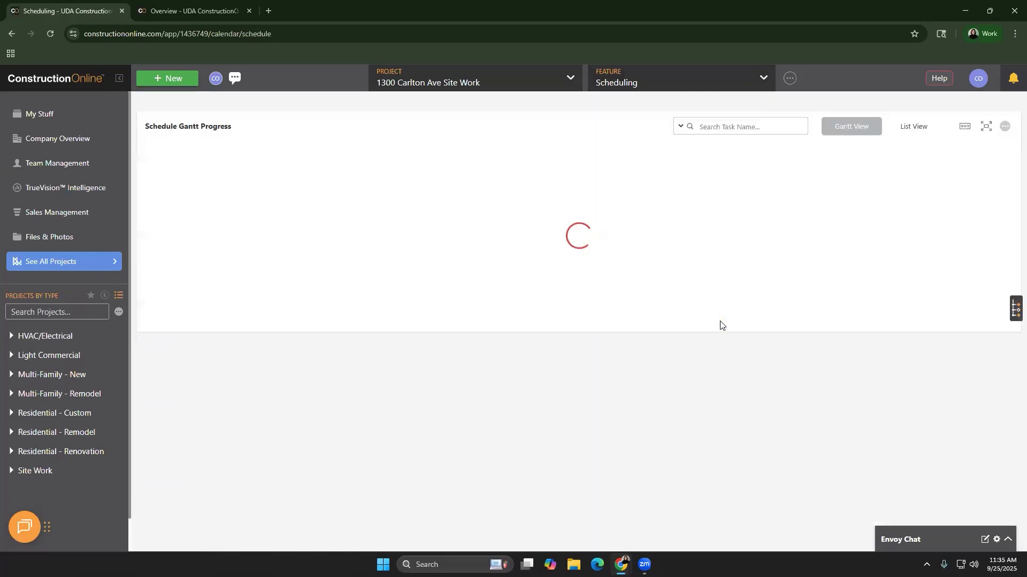
scroll(727, 358, down, 2)
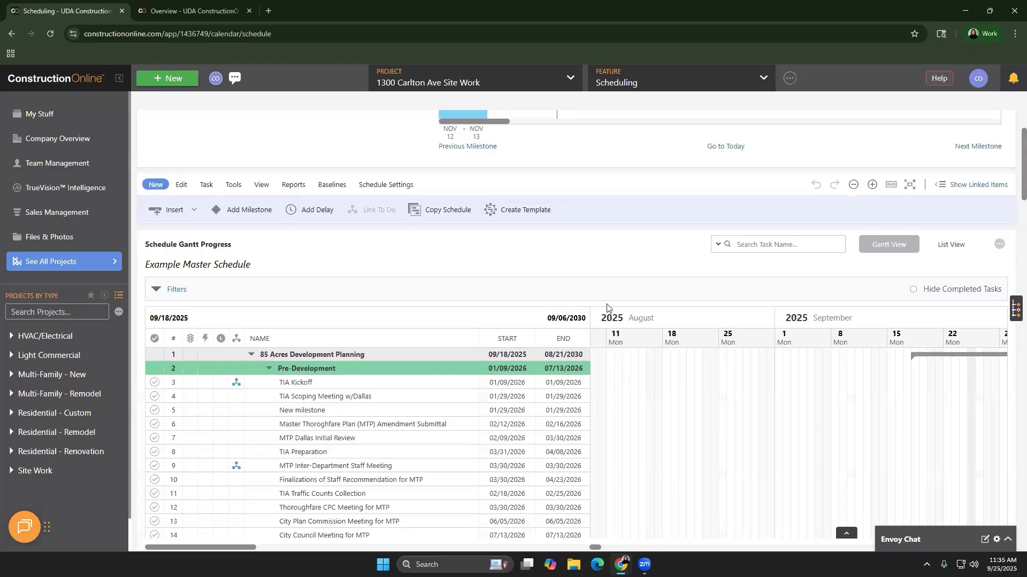
click(506, 215)
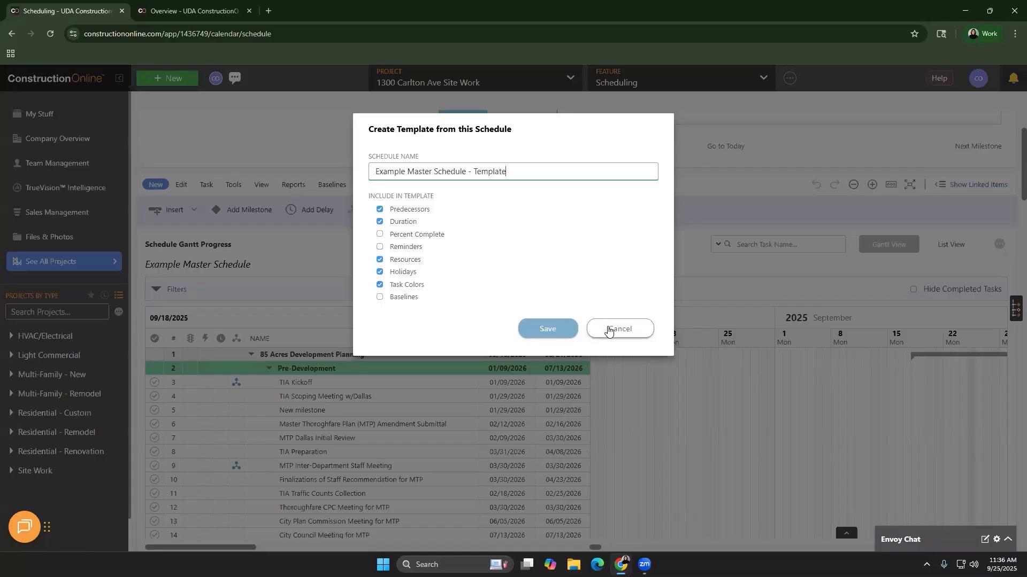
Cancel the template and scroll the grid right to show workdays and predecessors
click(573, 322)
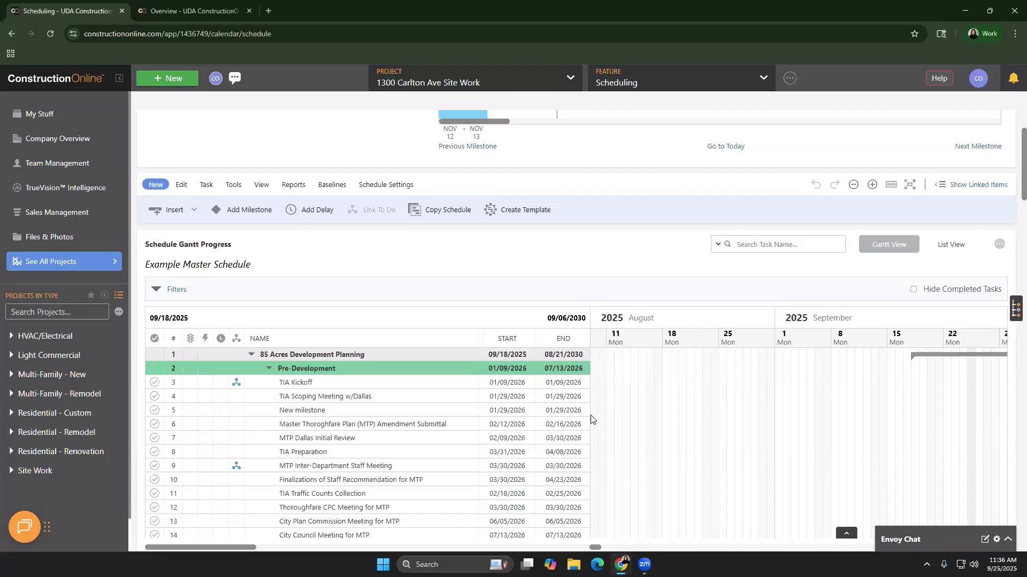
drag(244, 548, 337, 546)
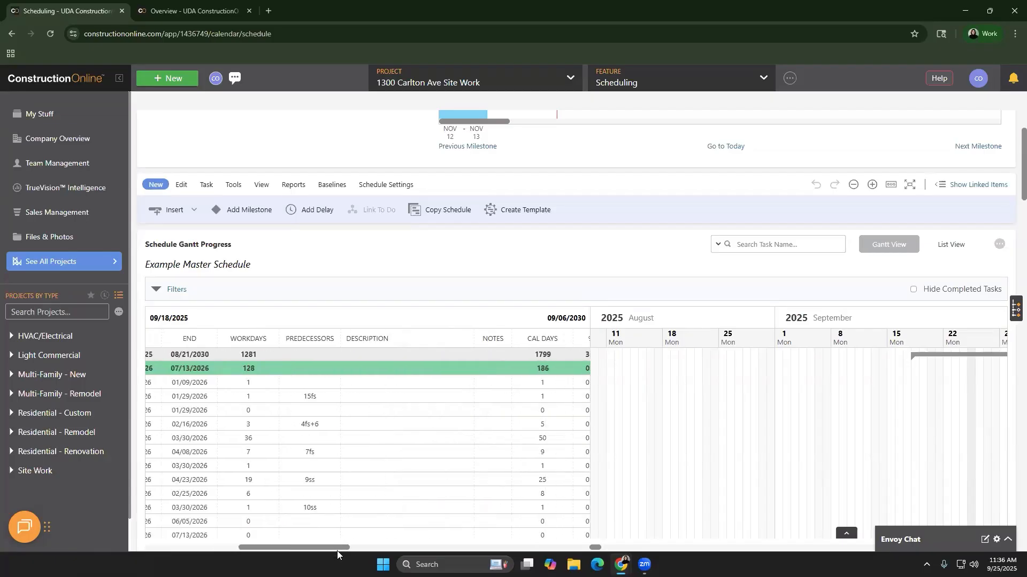
right_click(361, 438)
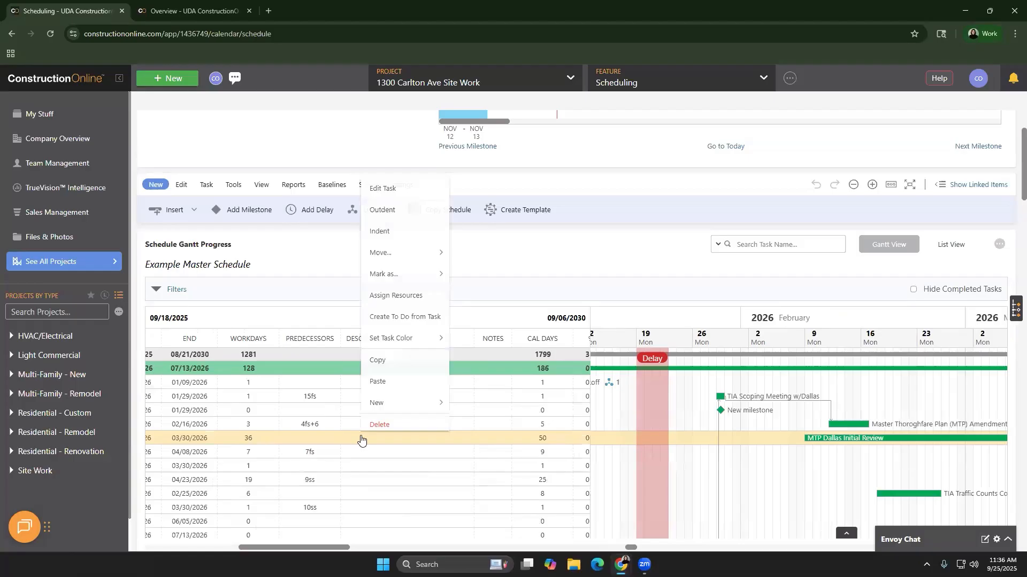
click(402, 299)
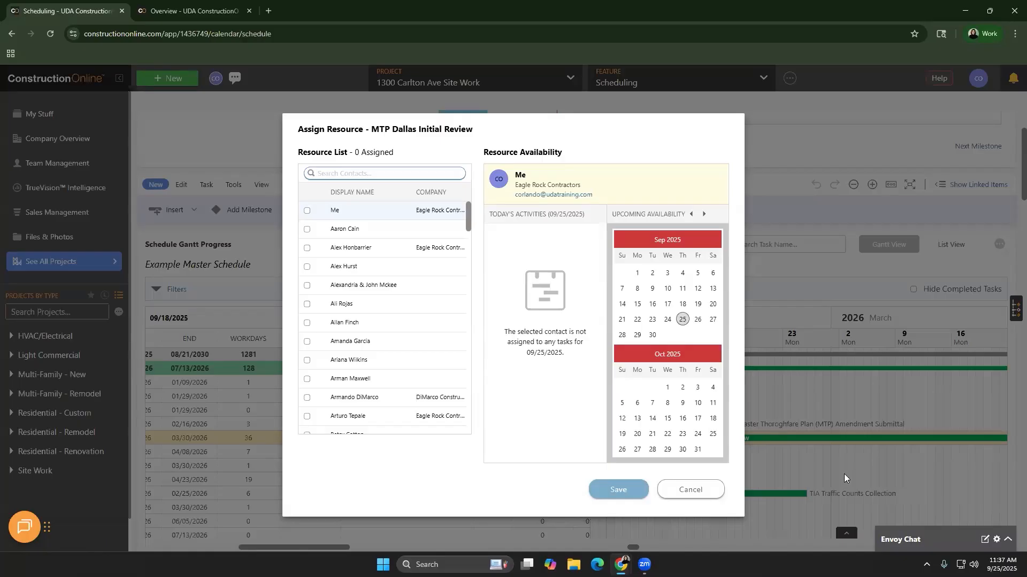
click(709, 492)
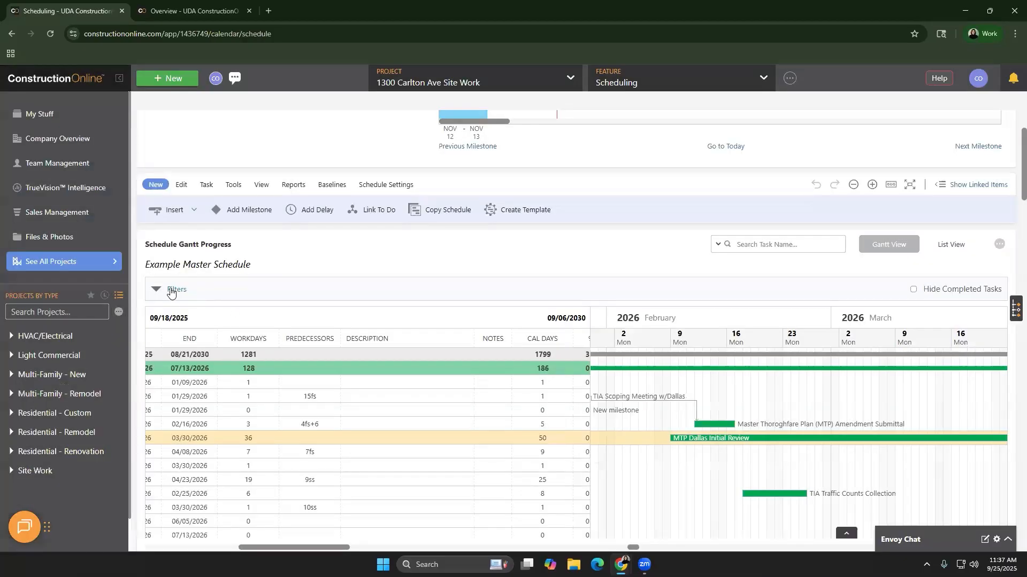
Browse the schedule's Trade filter list, collapse Filters, and bring up the project features list
click(171, 291)
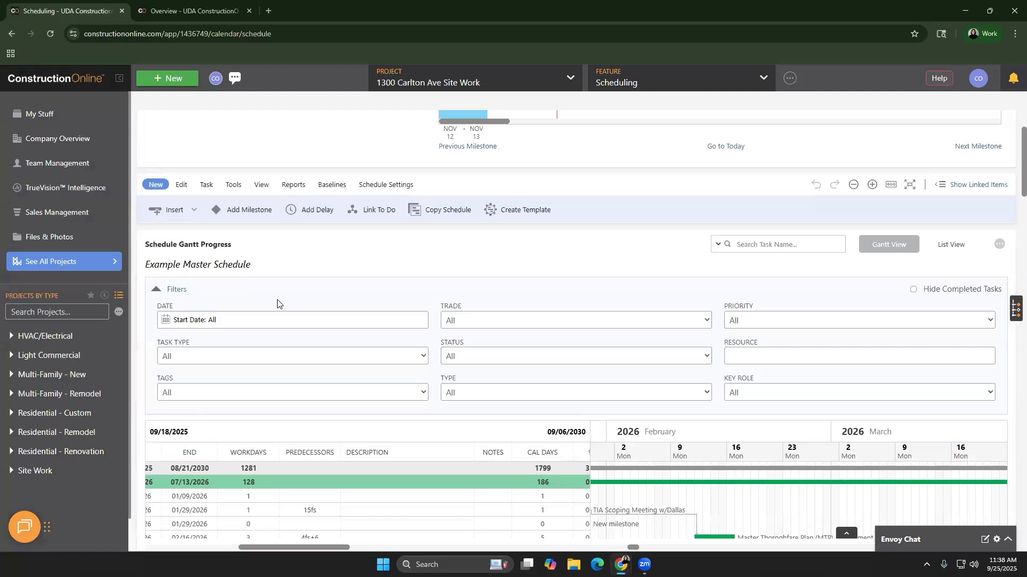
click(483, 318)
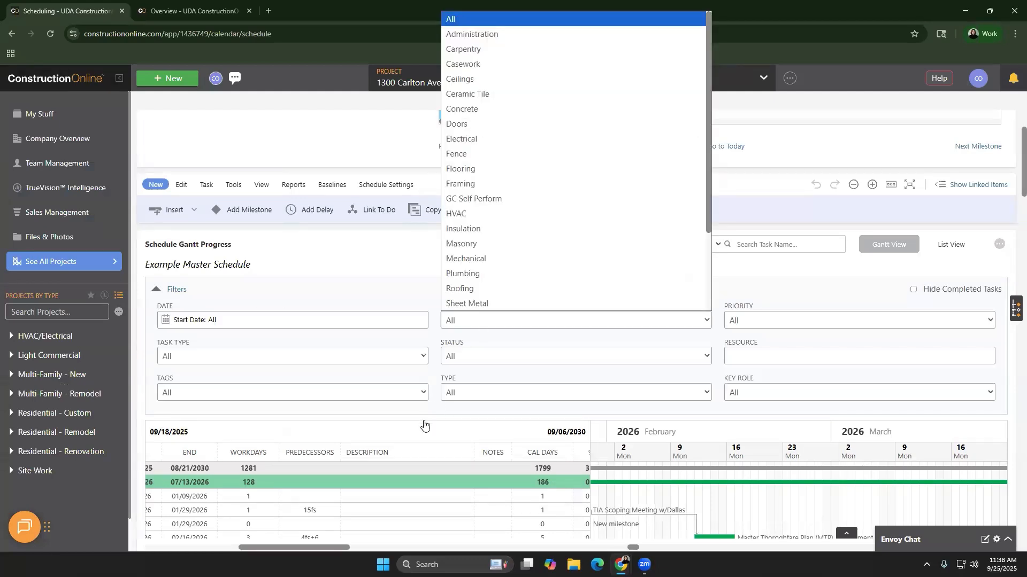
scroll(422, 417, down, 3)
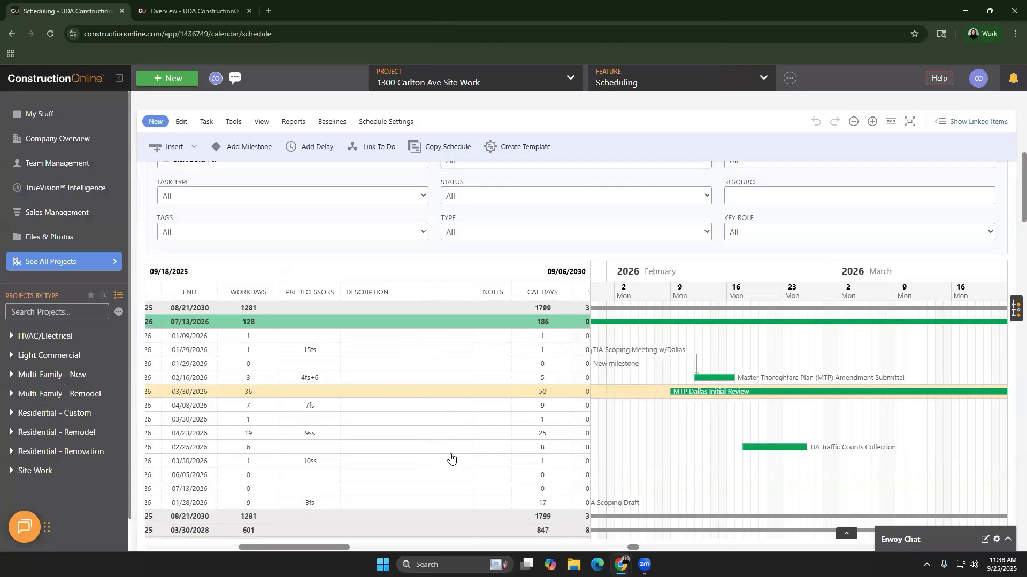
scroll(420, 346, up, 1)
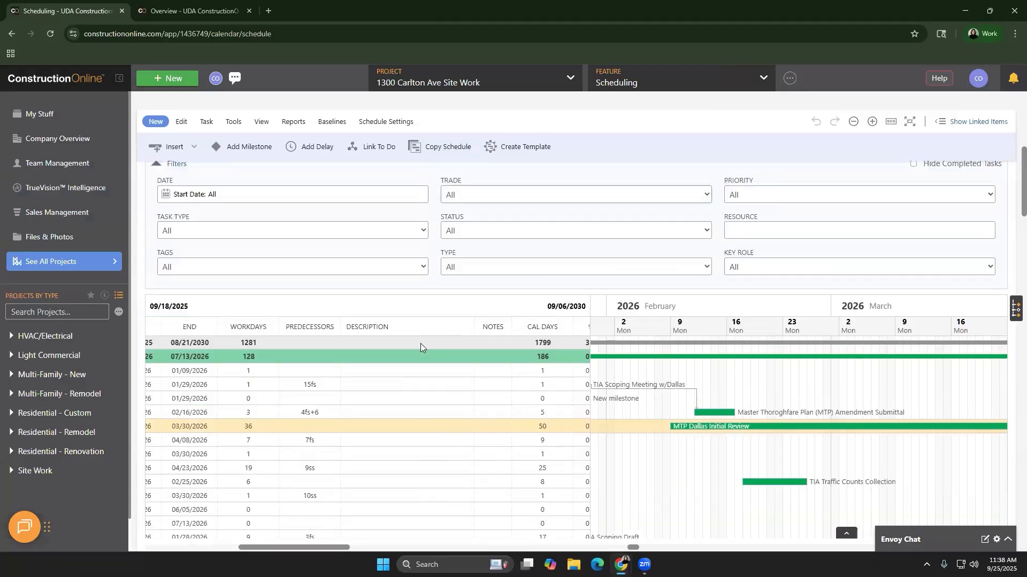
scroll(420, 344, up, 3)
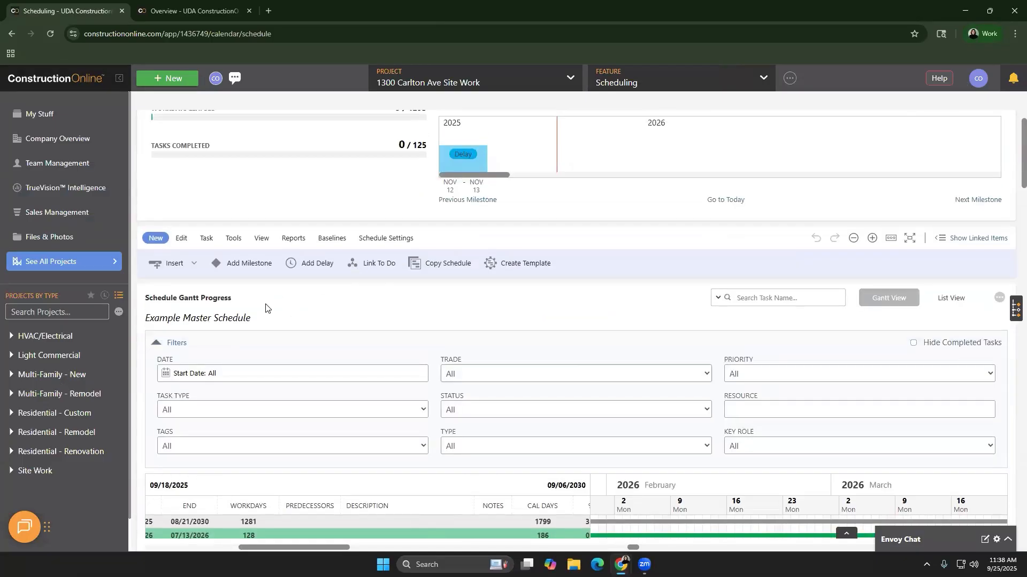
click(179, 344)
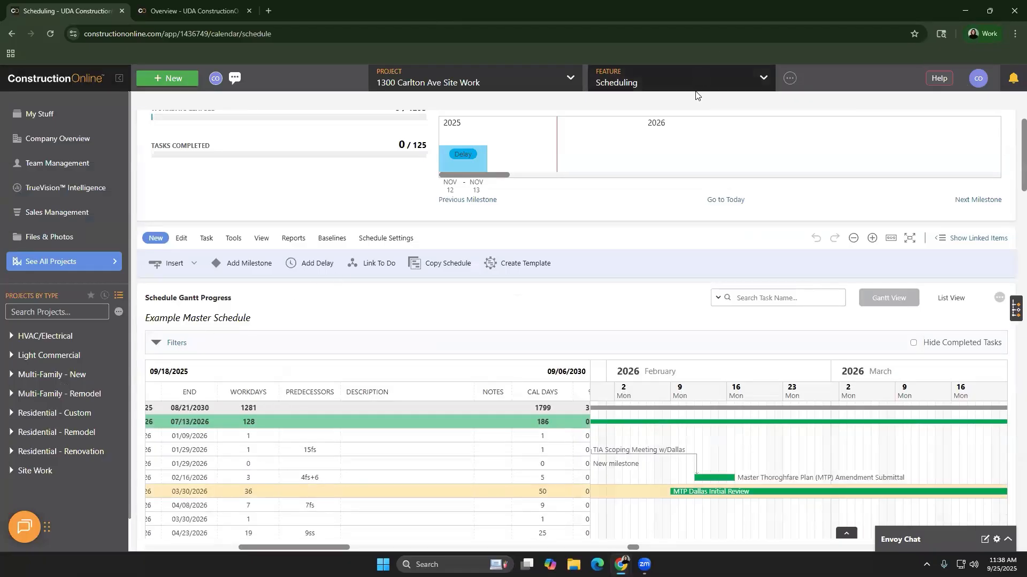
click(695, 86)
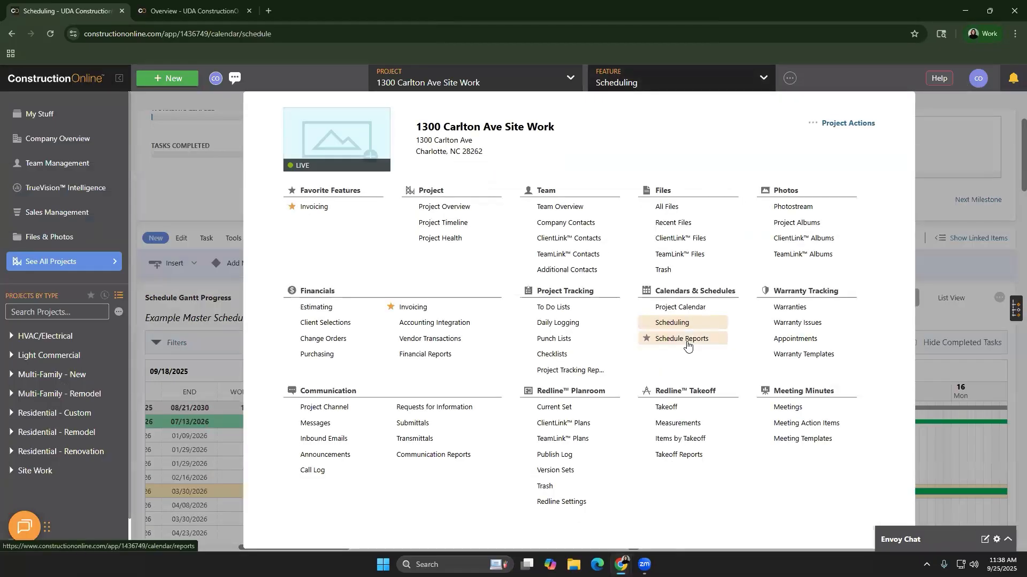
Review the Schedule Summary report settings in Schedule Reports, cancelling without creating it
click(688, 347)
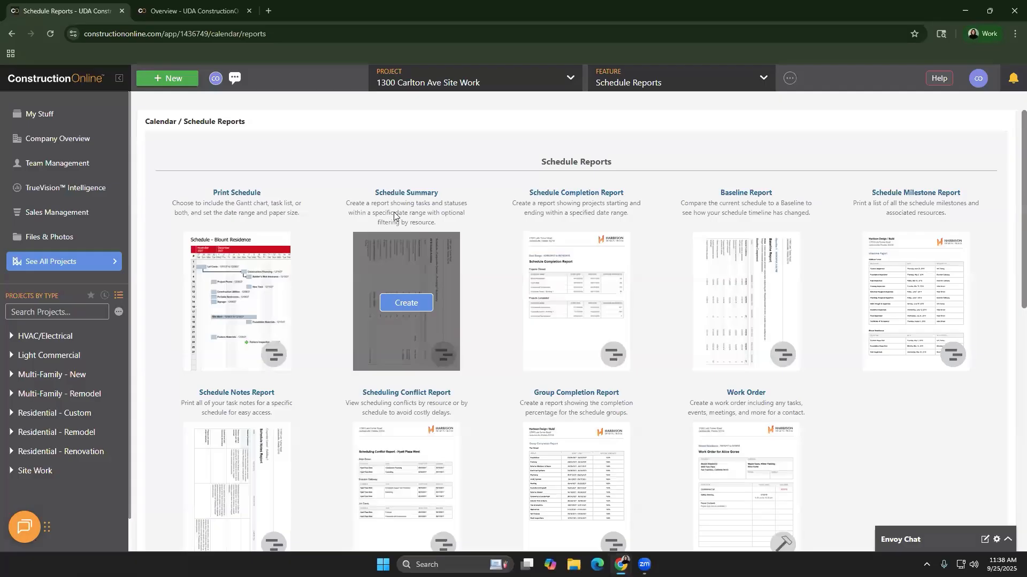
click(422, 305)
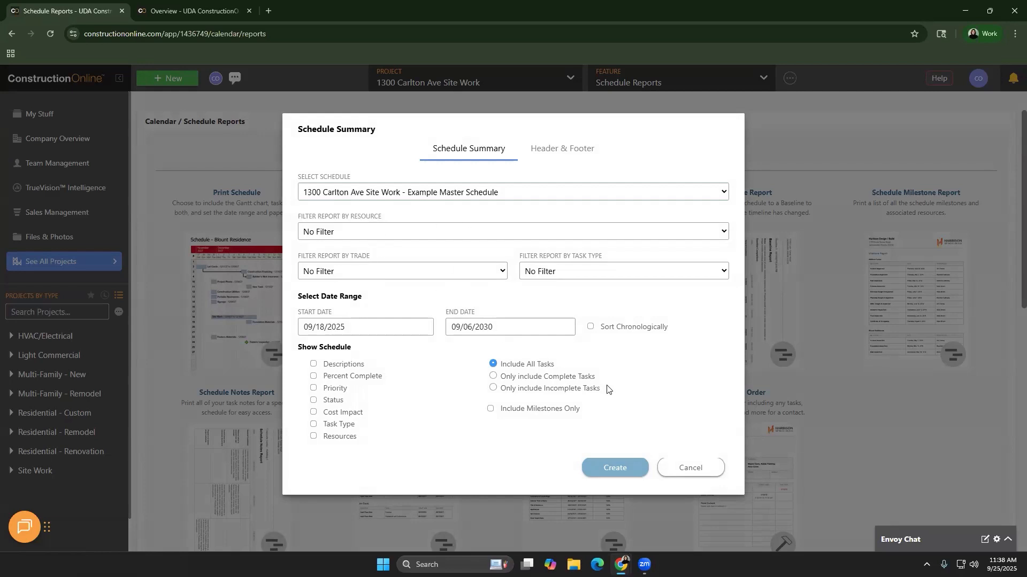
click(681, 472)
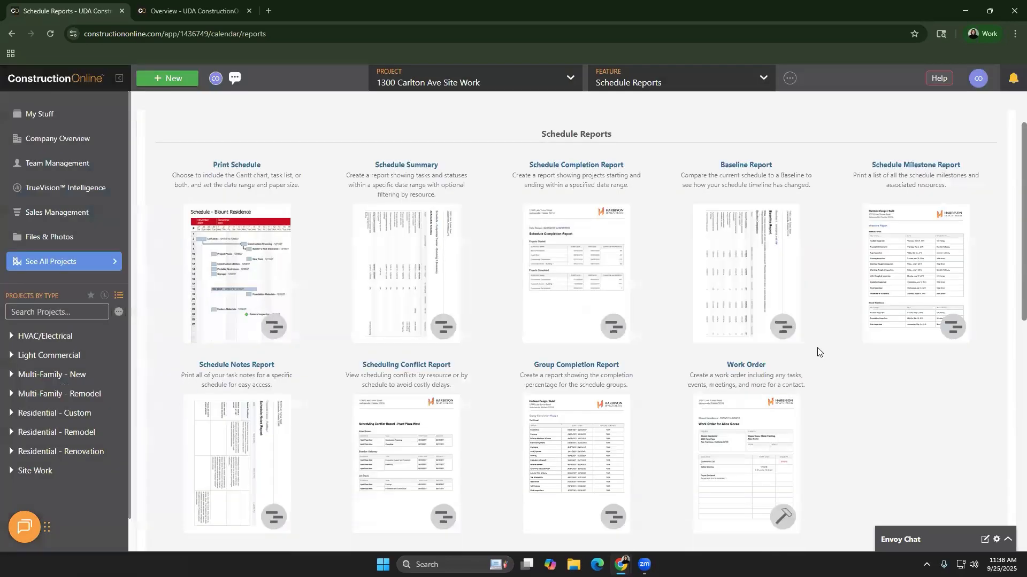
scroll(818, 352, down, 1)
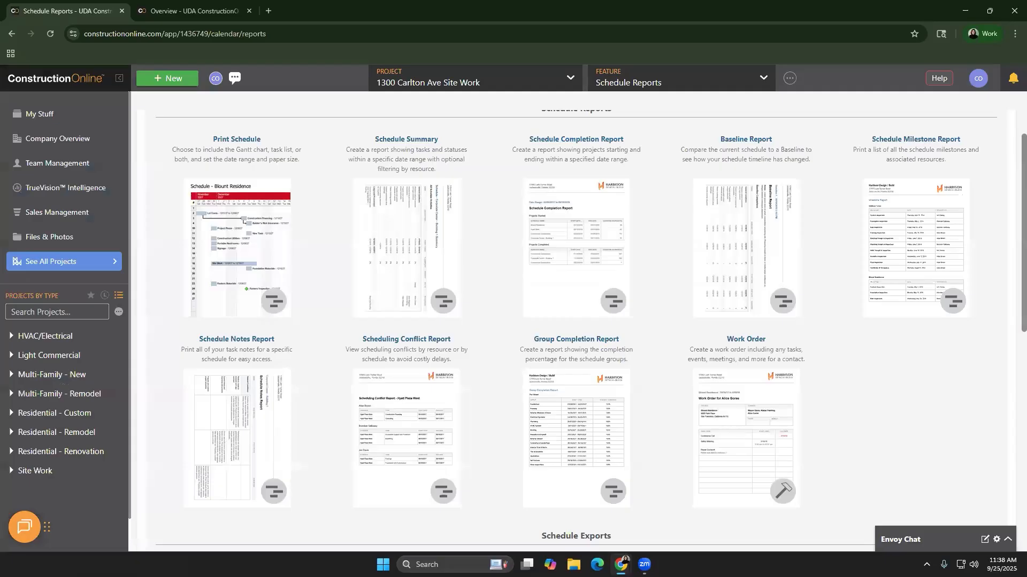